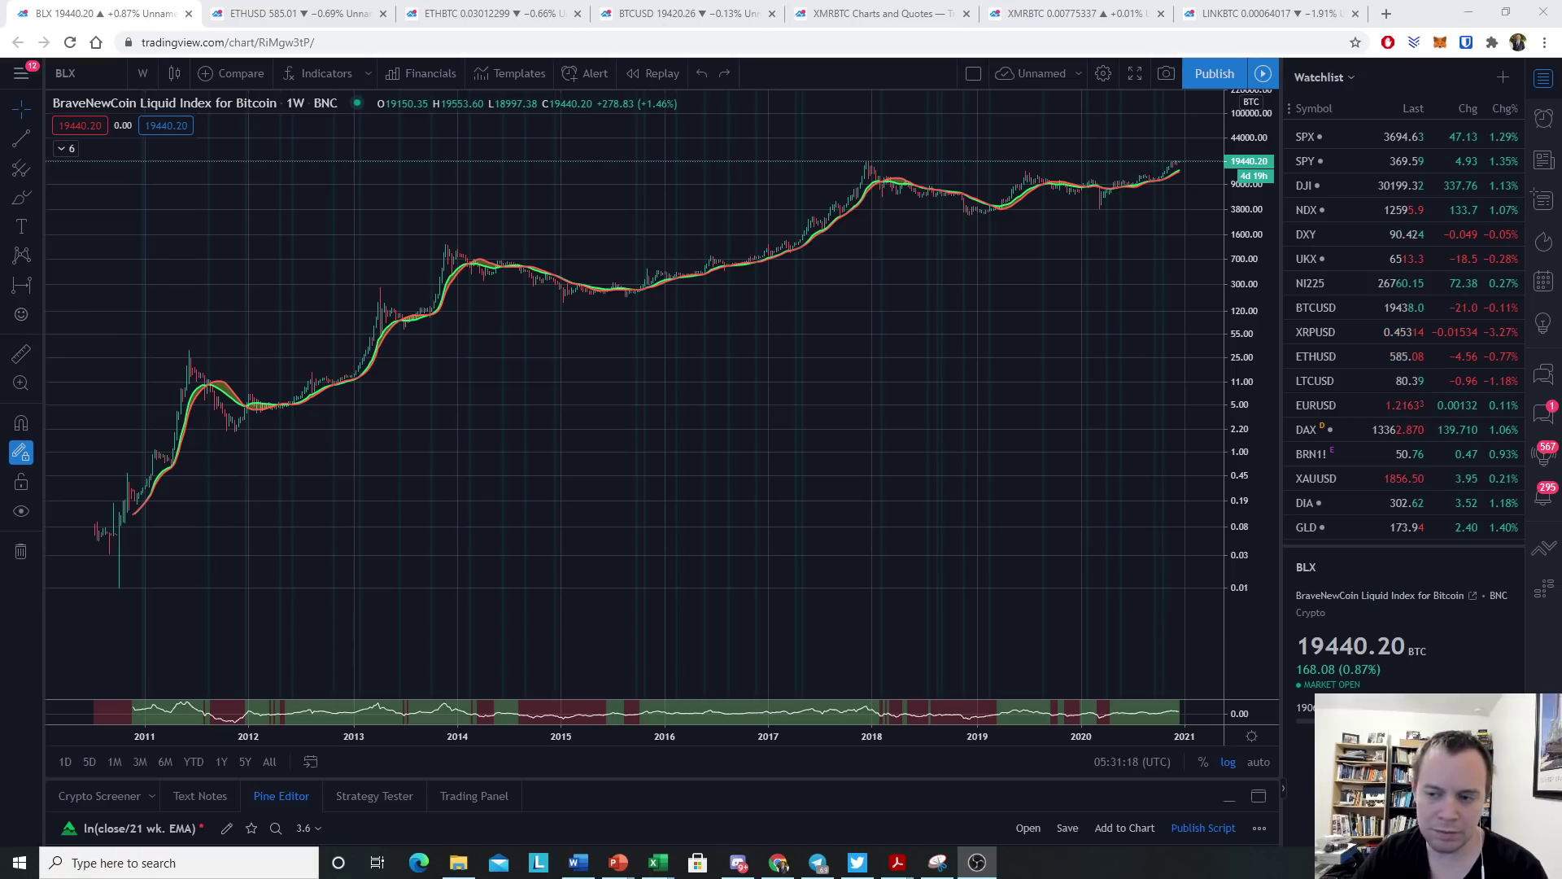
Examine the weekly Bitcoin price against its moving-average band, from the 2017–2020 section out to the full history since 2011.
drag(1185, 504, 835, 473)
scroll(835, 473, up, 4)
drag(440, 408, 839, 332)
scroll(848, 356, up, 2)
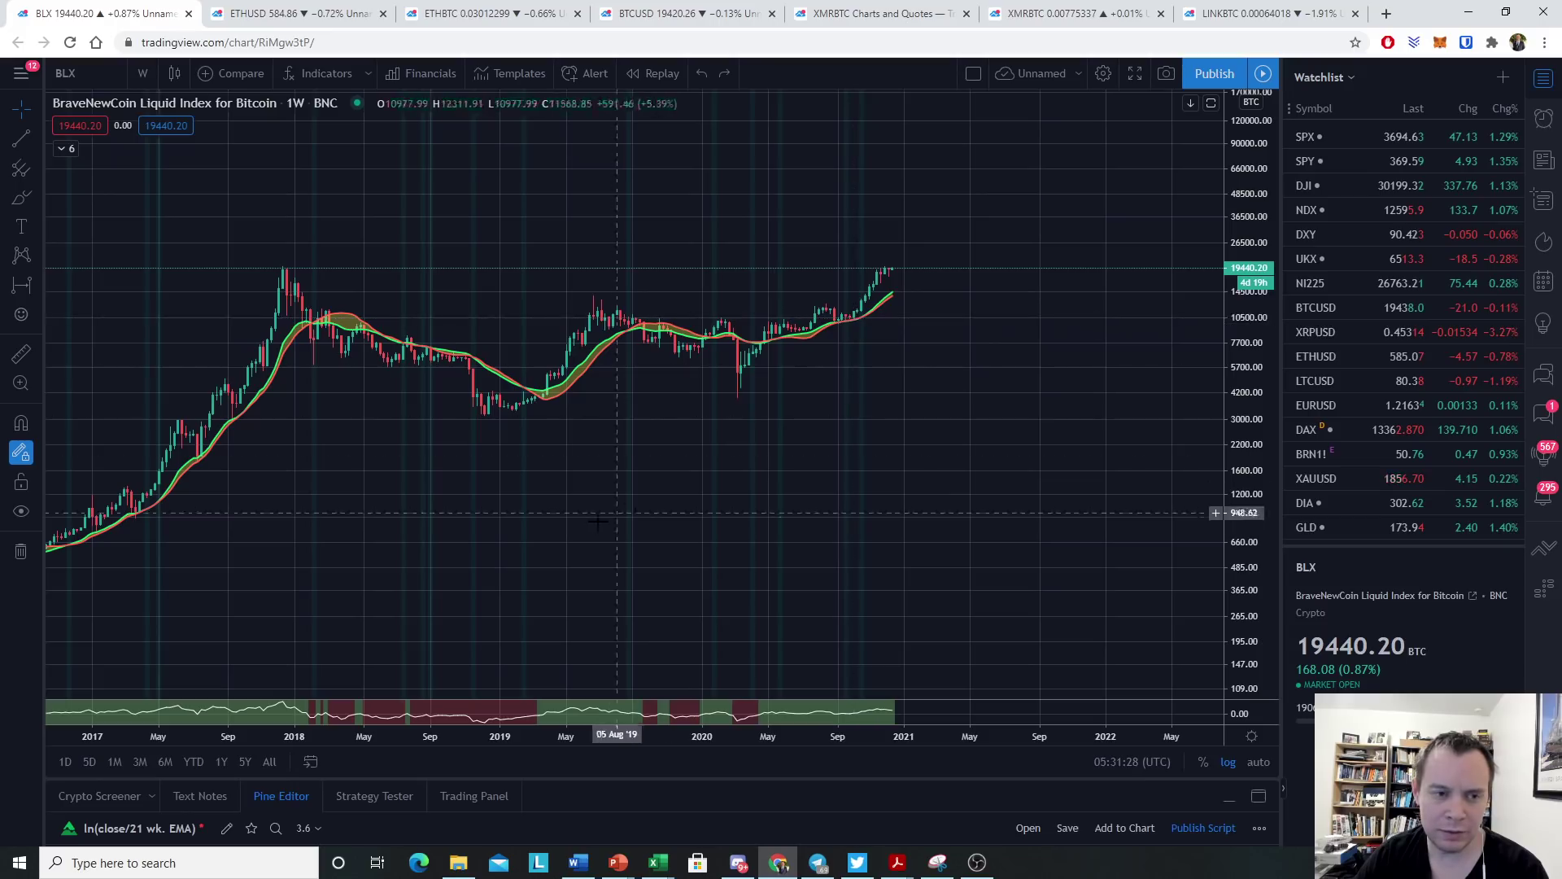
drag(618, 500, 956, 389)
scroll(886, 485, down, 3)
scroll(957, 389, down, 5)
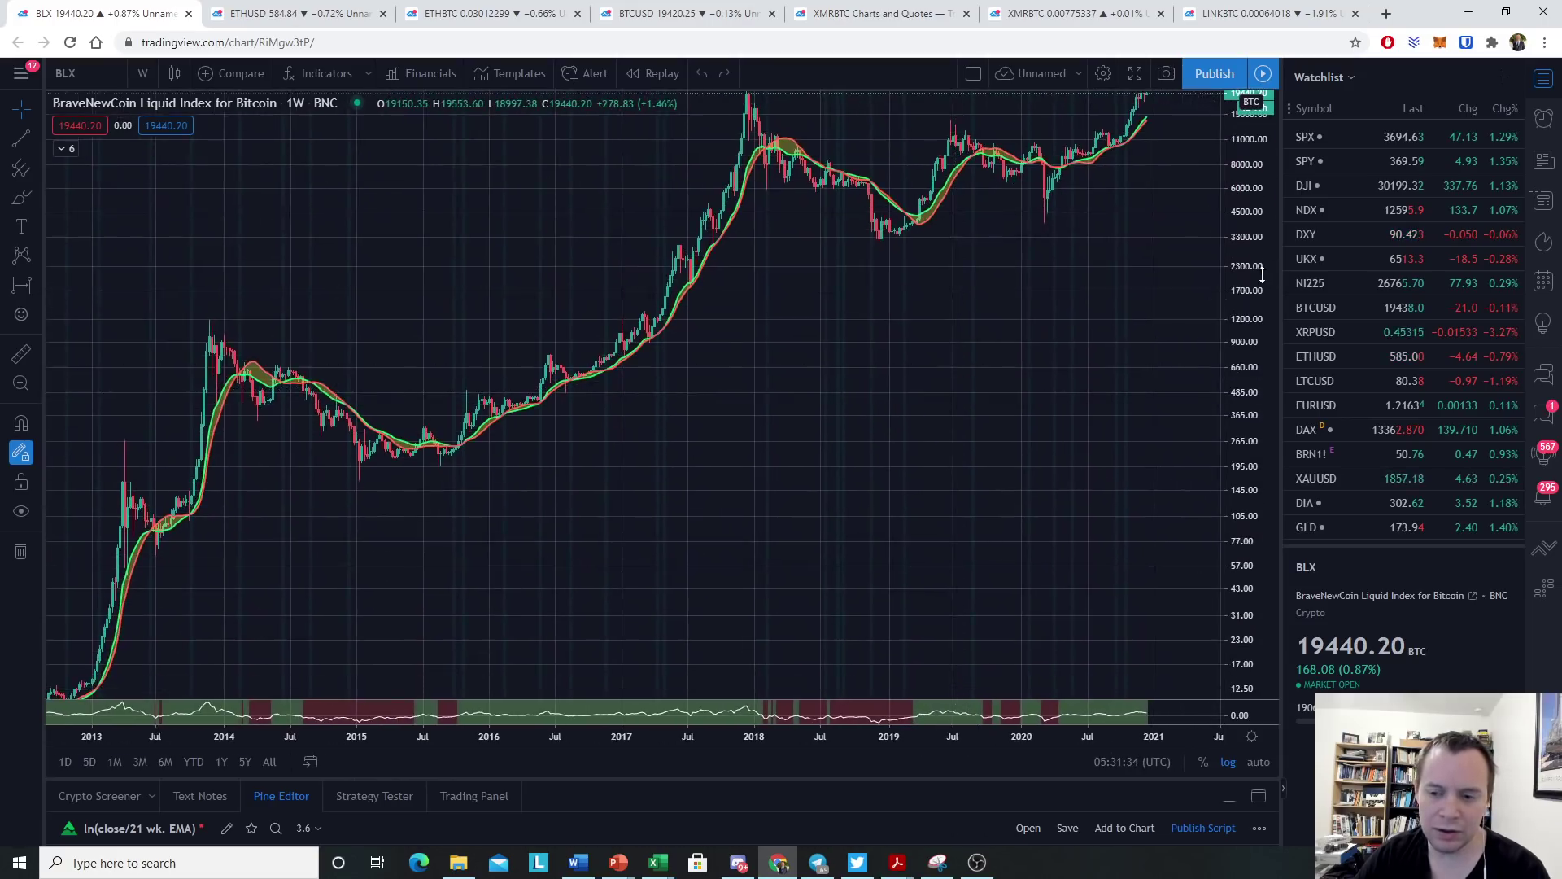
scroll(980, 475, down, 4)
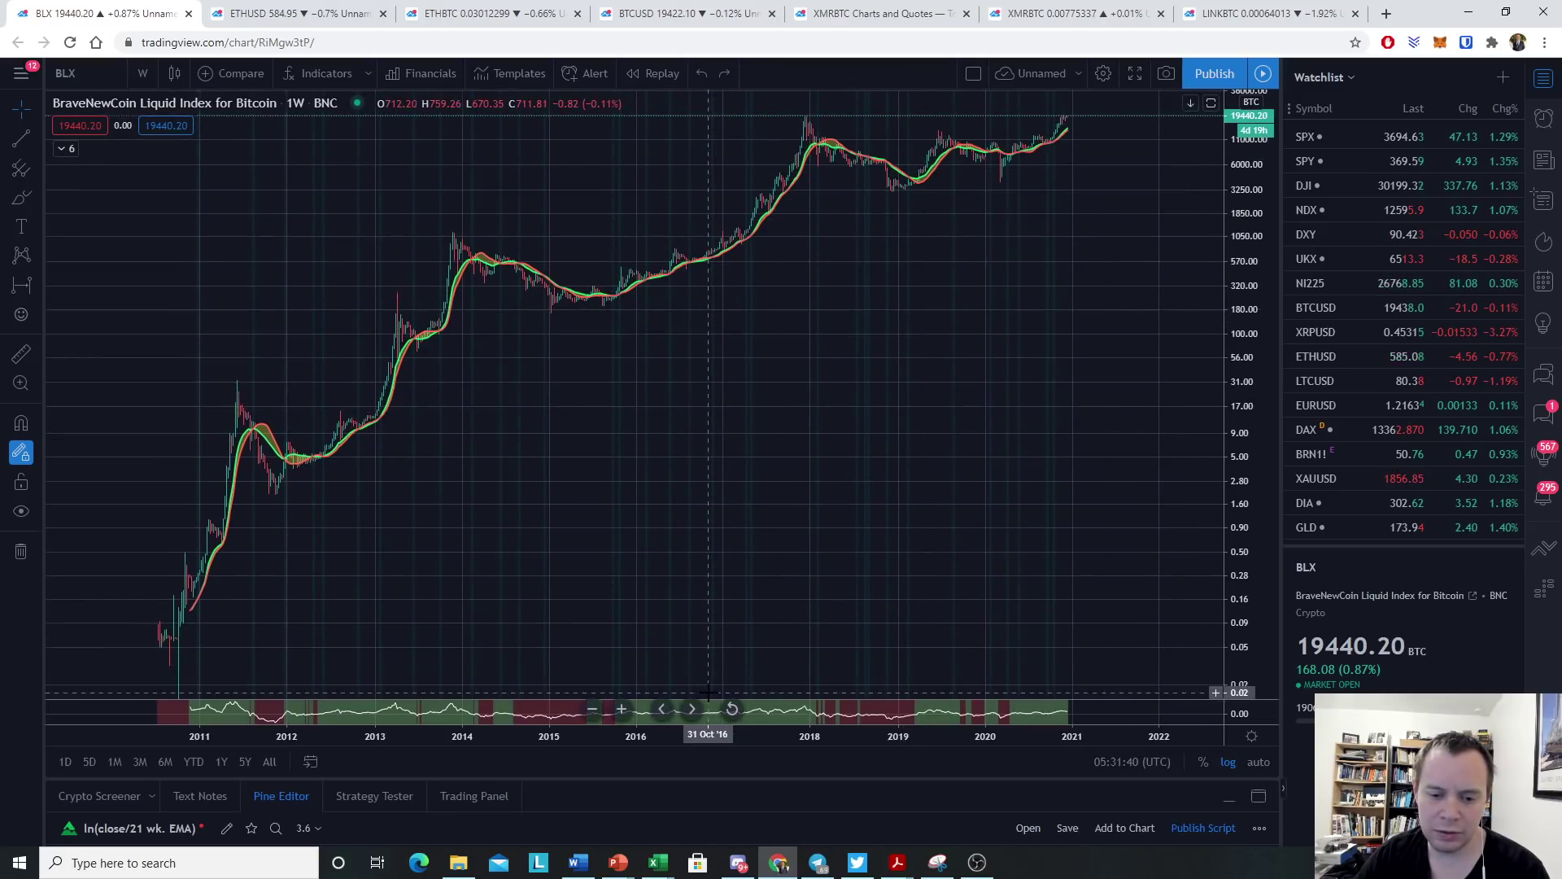
Enlarge the oscillator pane below the price chart and draw a horizontal trend line at 0.00 across its whole history.
drag(710, 696, 739, 328)
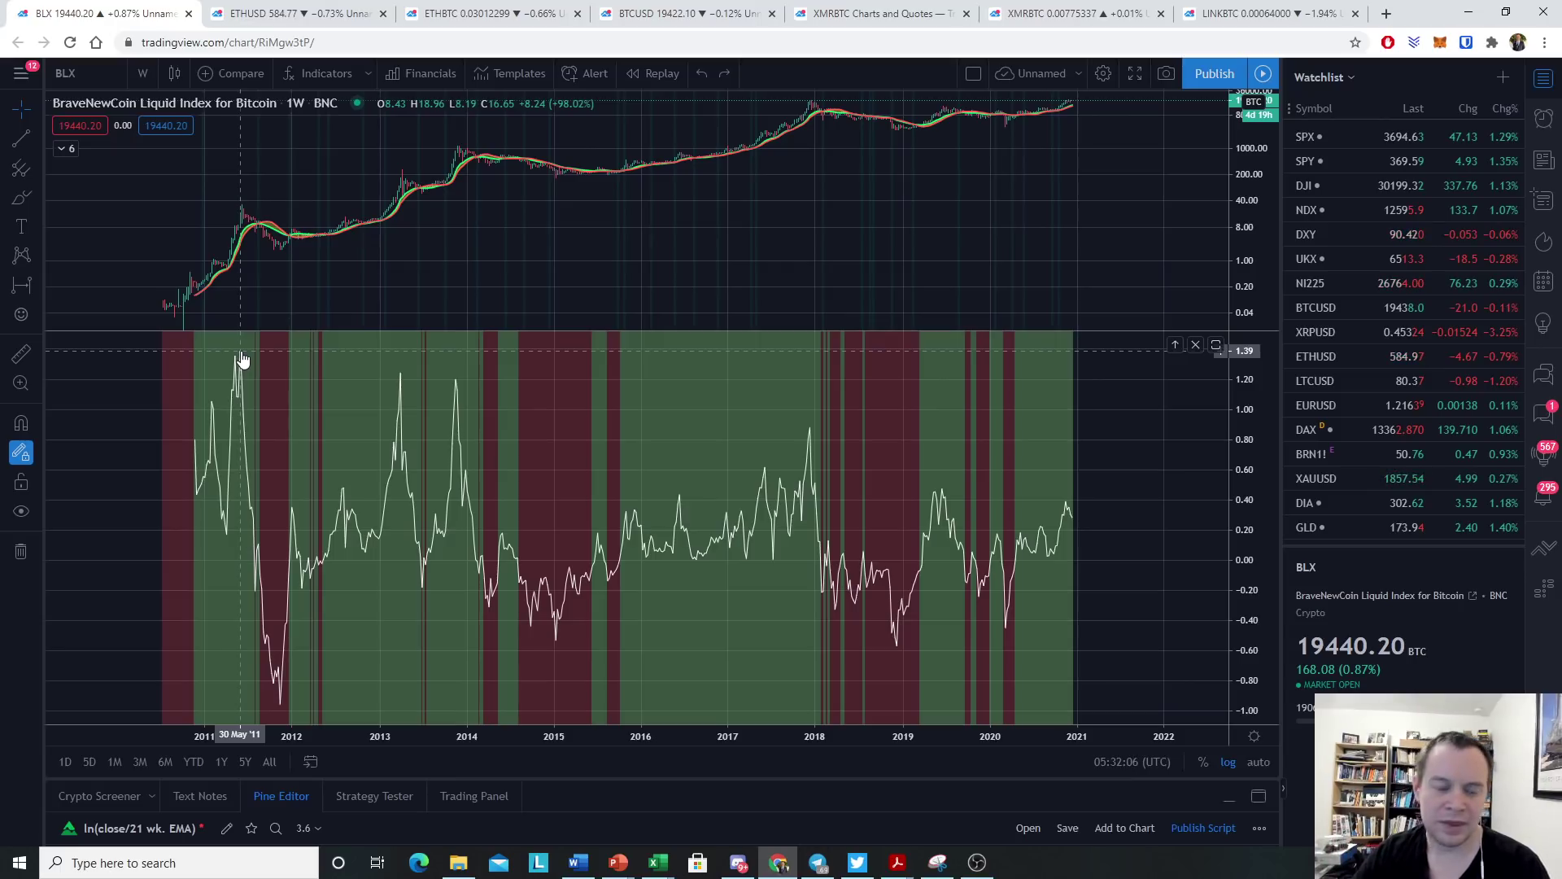
click(21, 139)
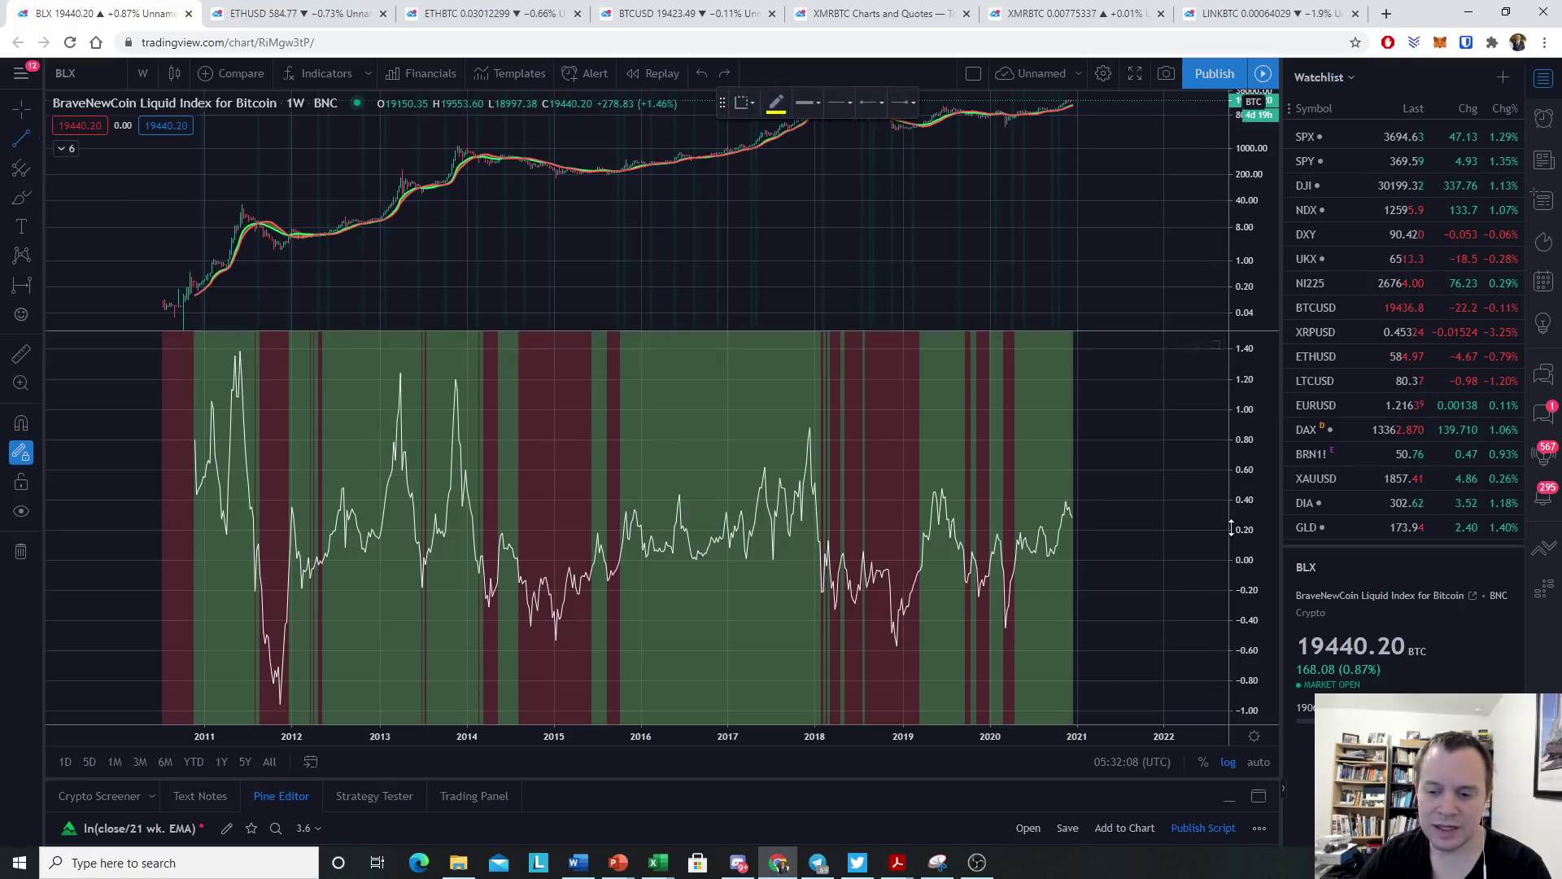
click(1176, 560)
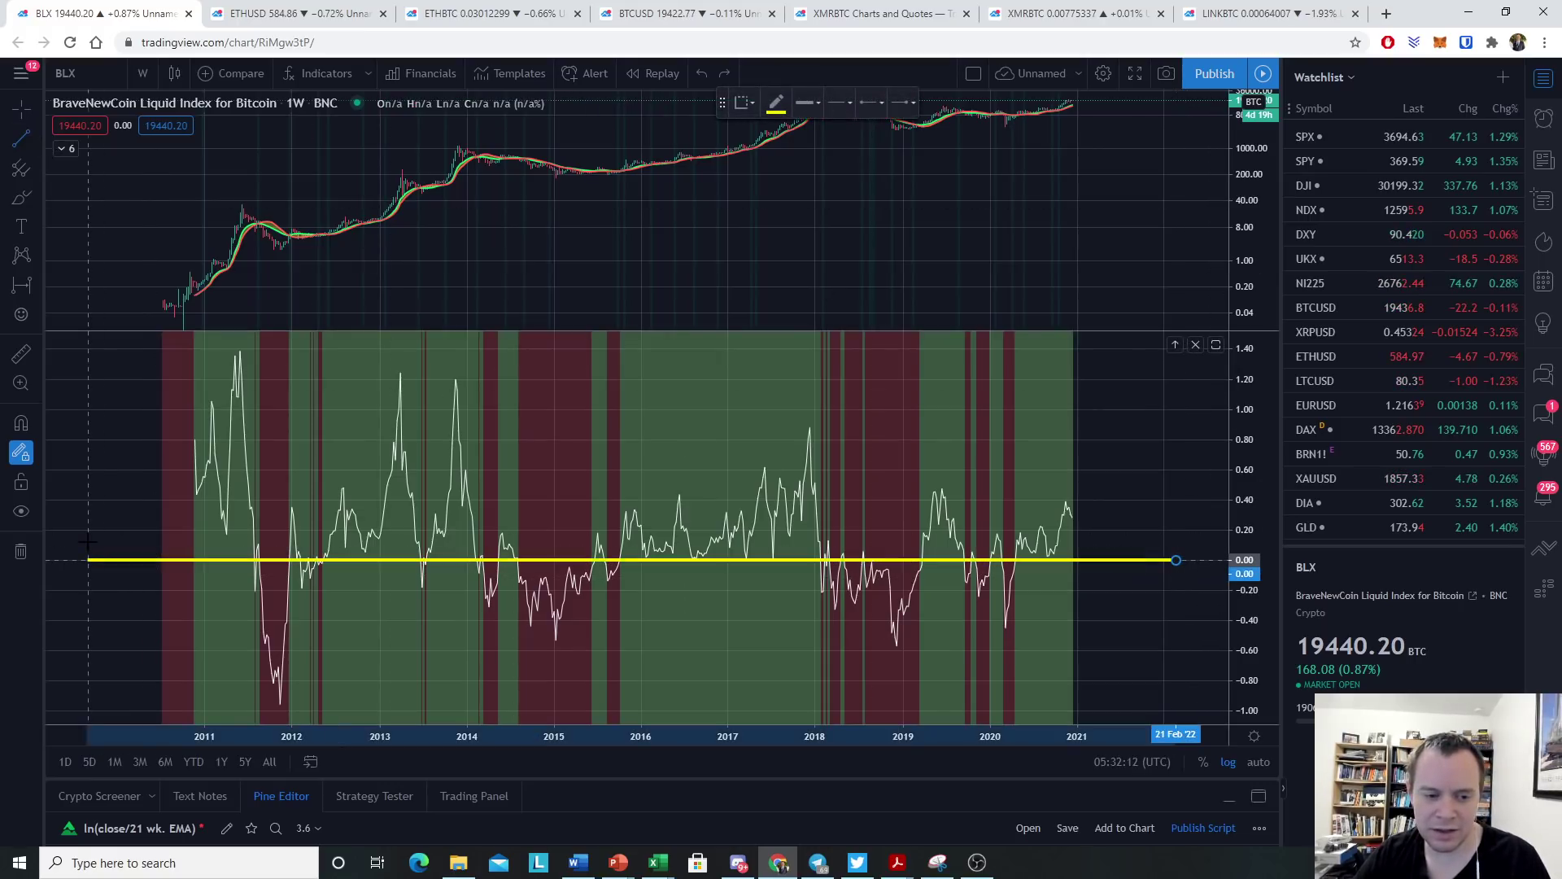
click(110, 560)
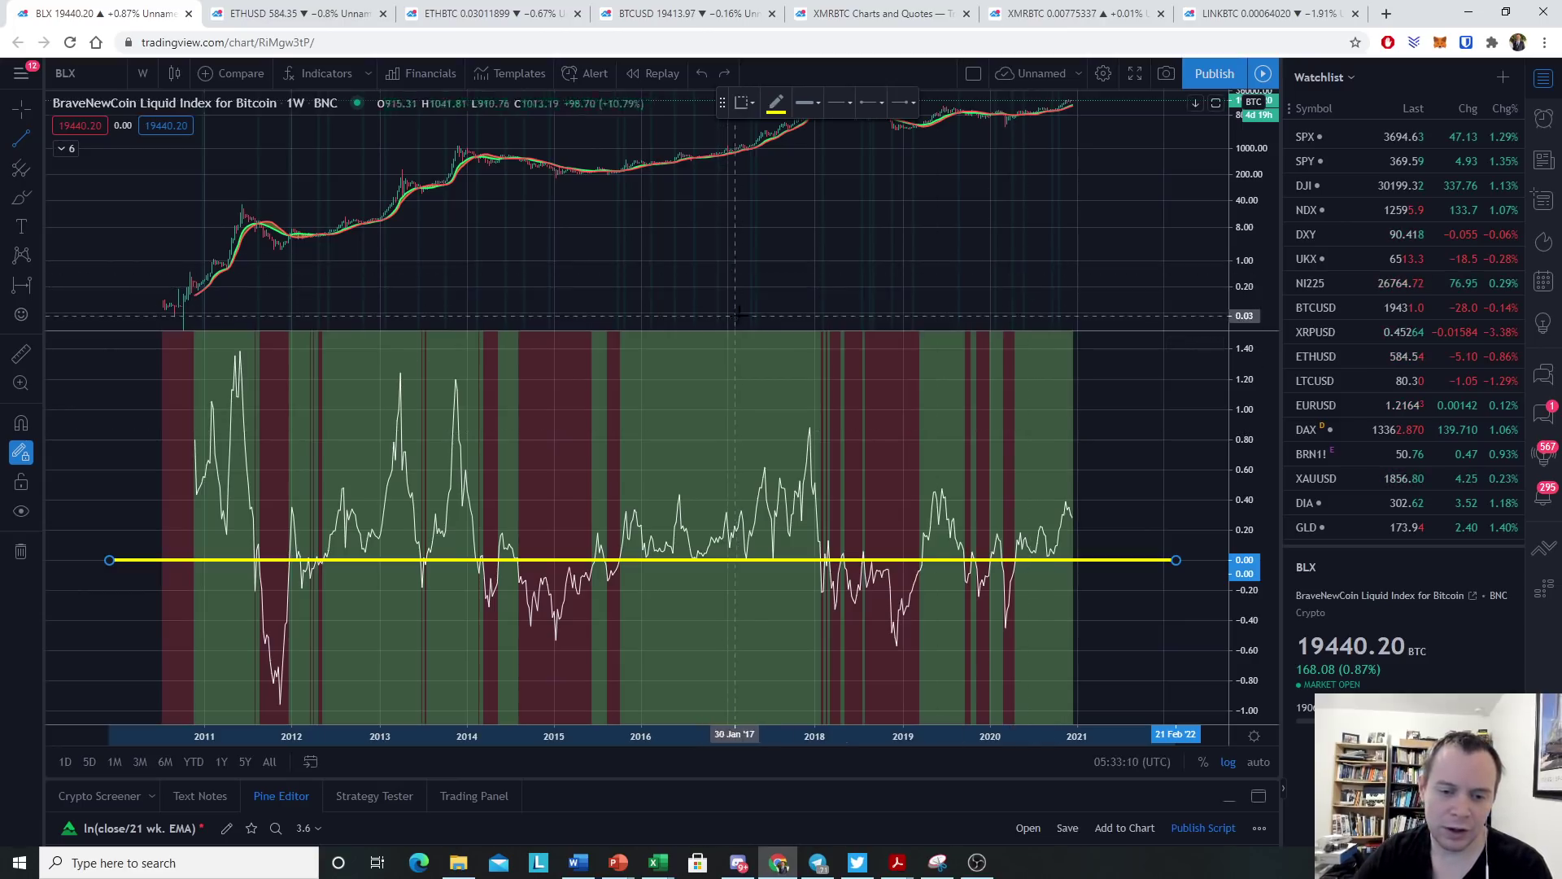
Enlarge the oscillator pane further and draw a descending trend line from the May 2011 peak at 1.40 to about 0.53 in June 2022.
drag(743, 331, 743, 113)
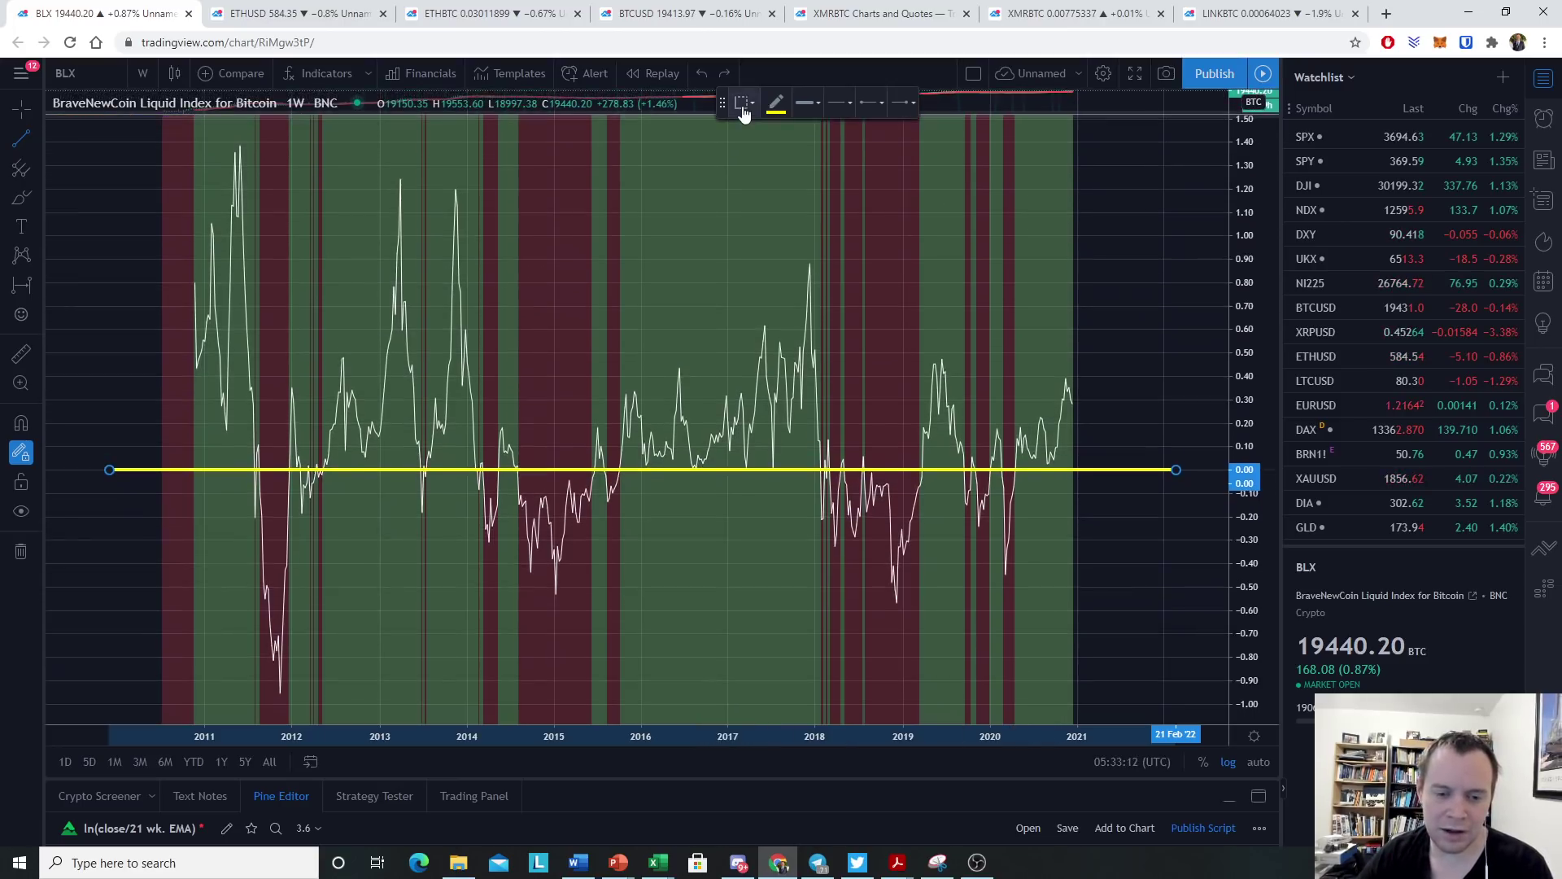
click(37, 140)
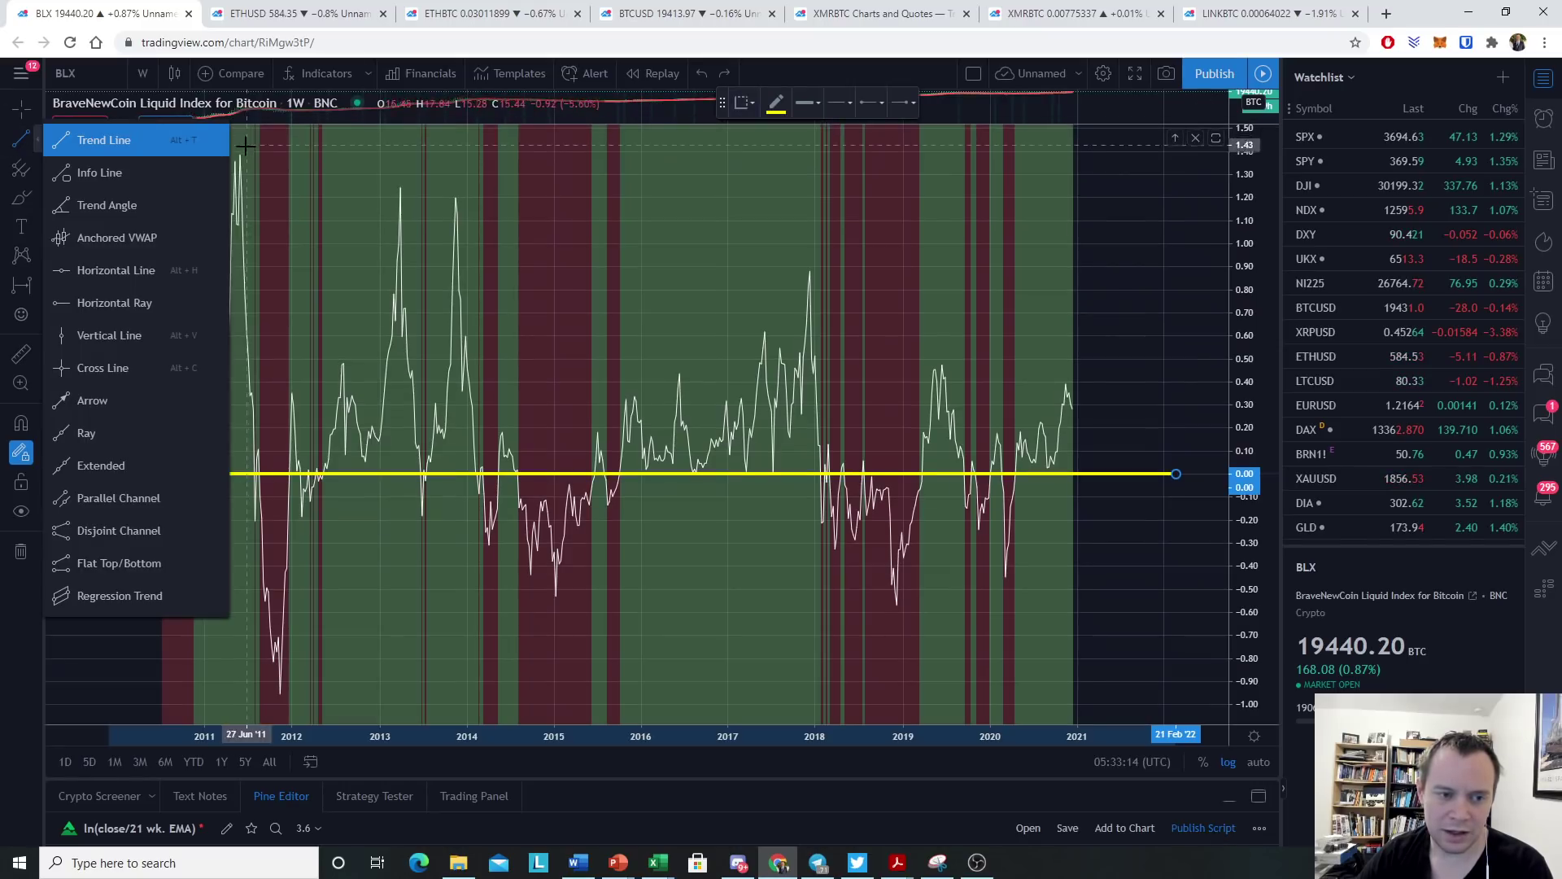
click(240, 152)
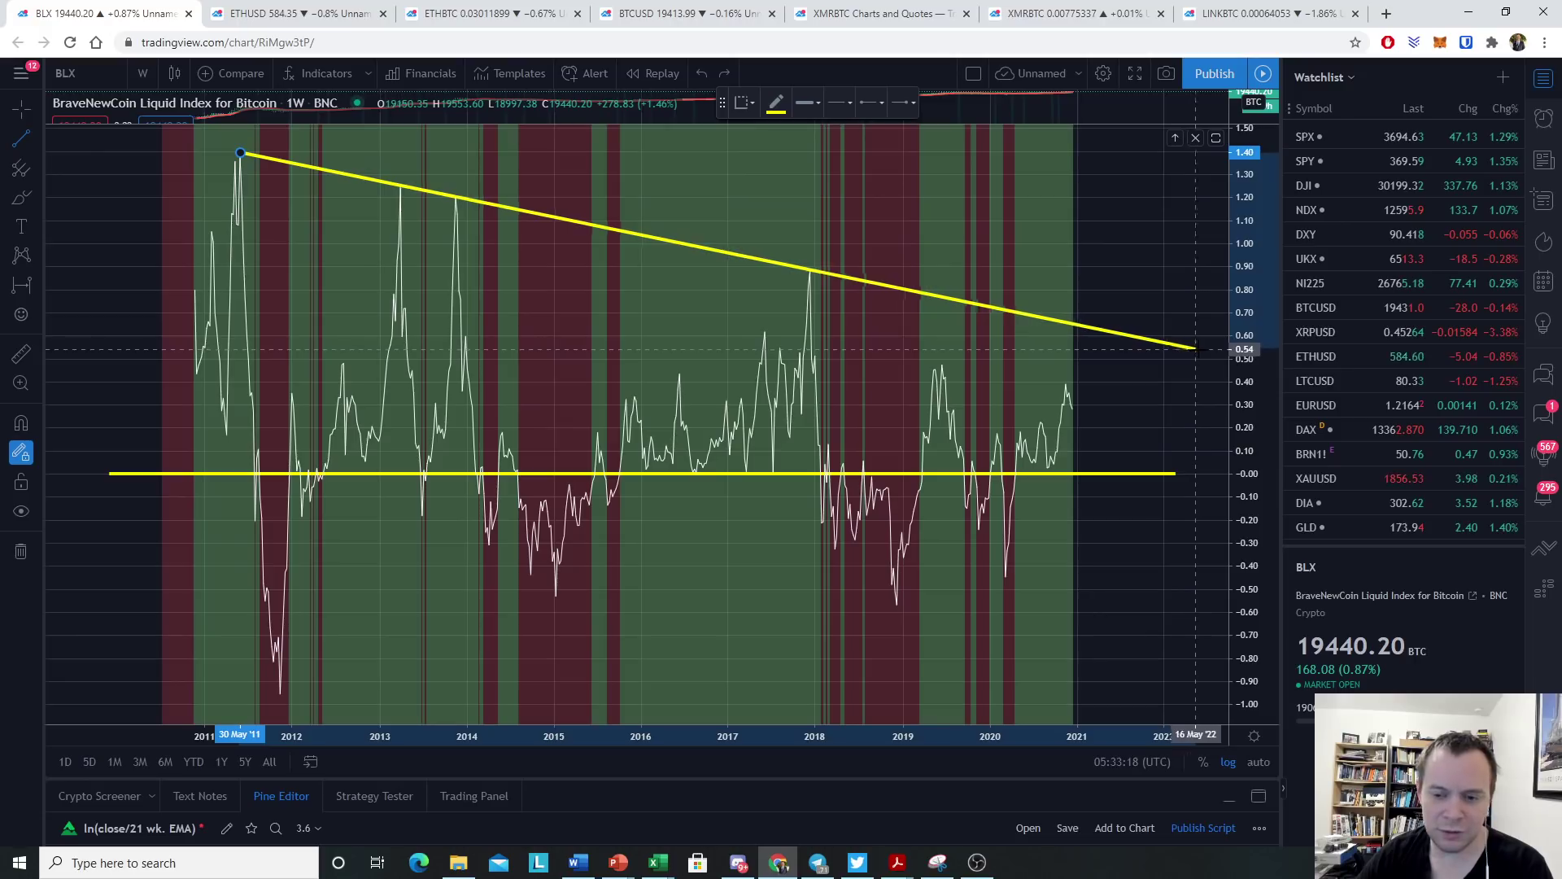
click(1204, 351)
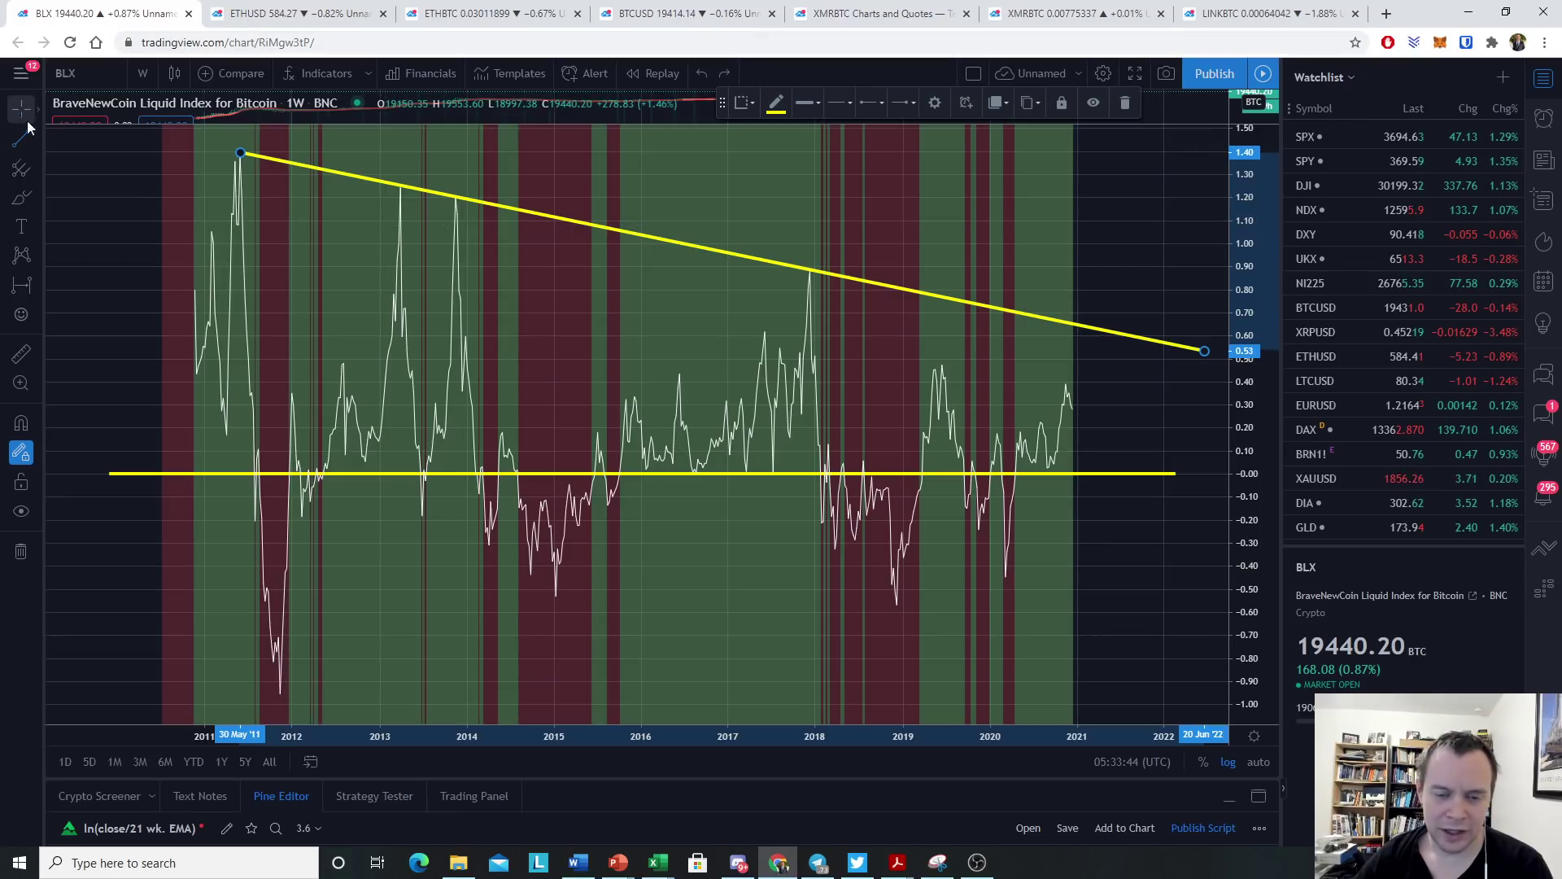
Extend the descending trend line and the zero line so both end together at about 0.00 in late September 2029.
scroll(1074, 484, down, 5)
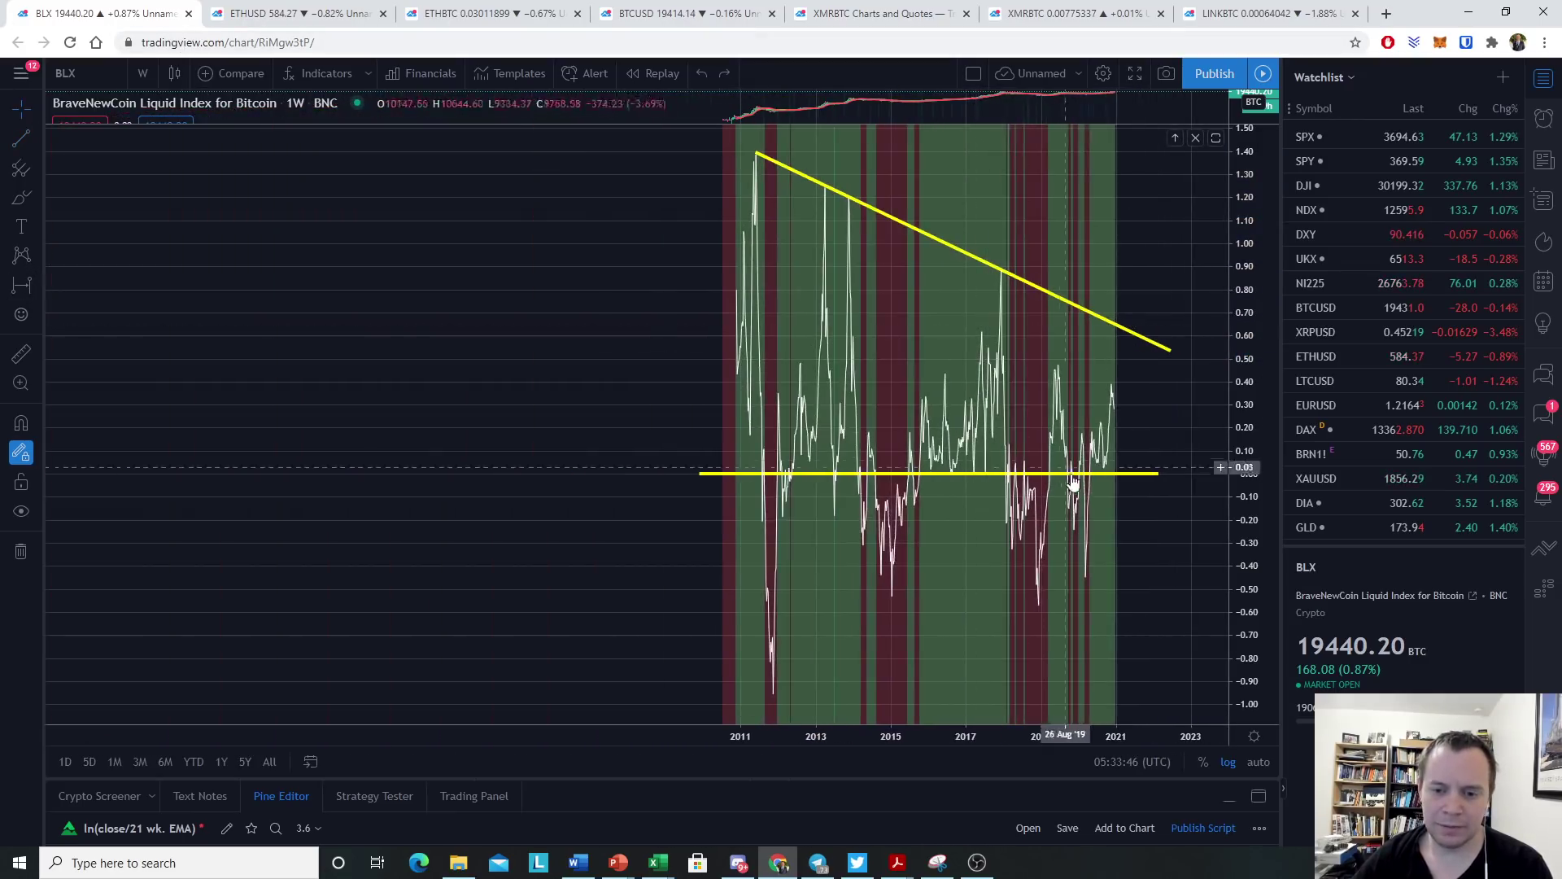
drag(1075, 484, 749, 499)
scroll(1004, 505, up, 2)
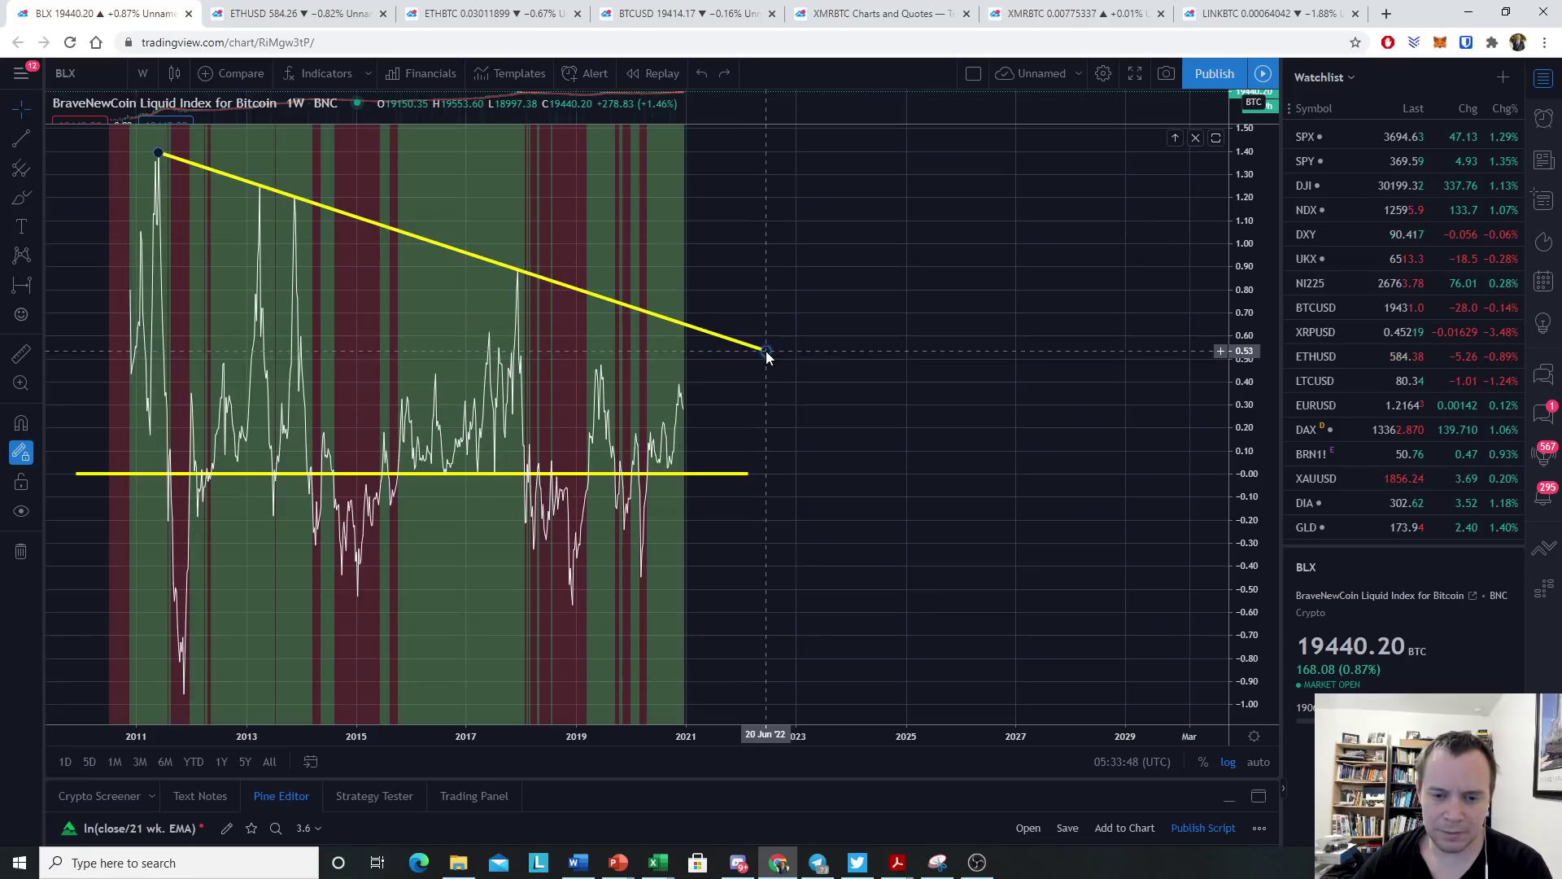
drag(766, 351, 1213, 488)
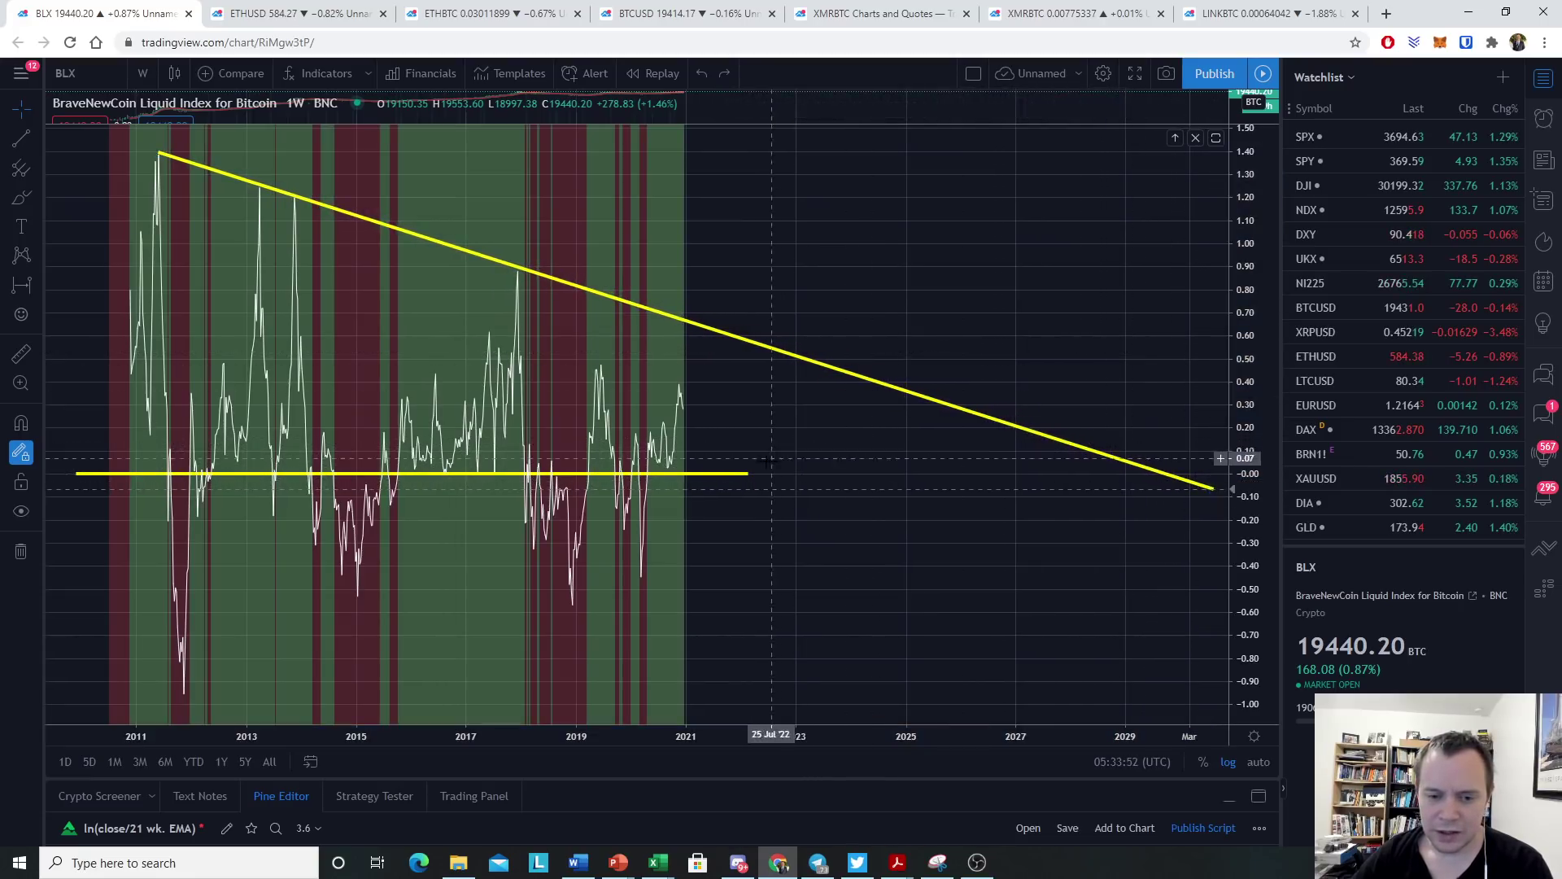
drag(746, 474, 831, 389)
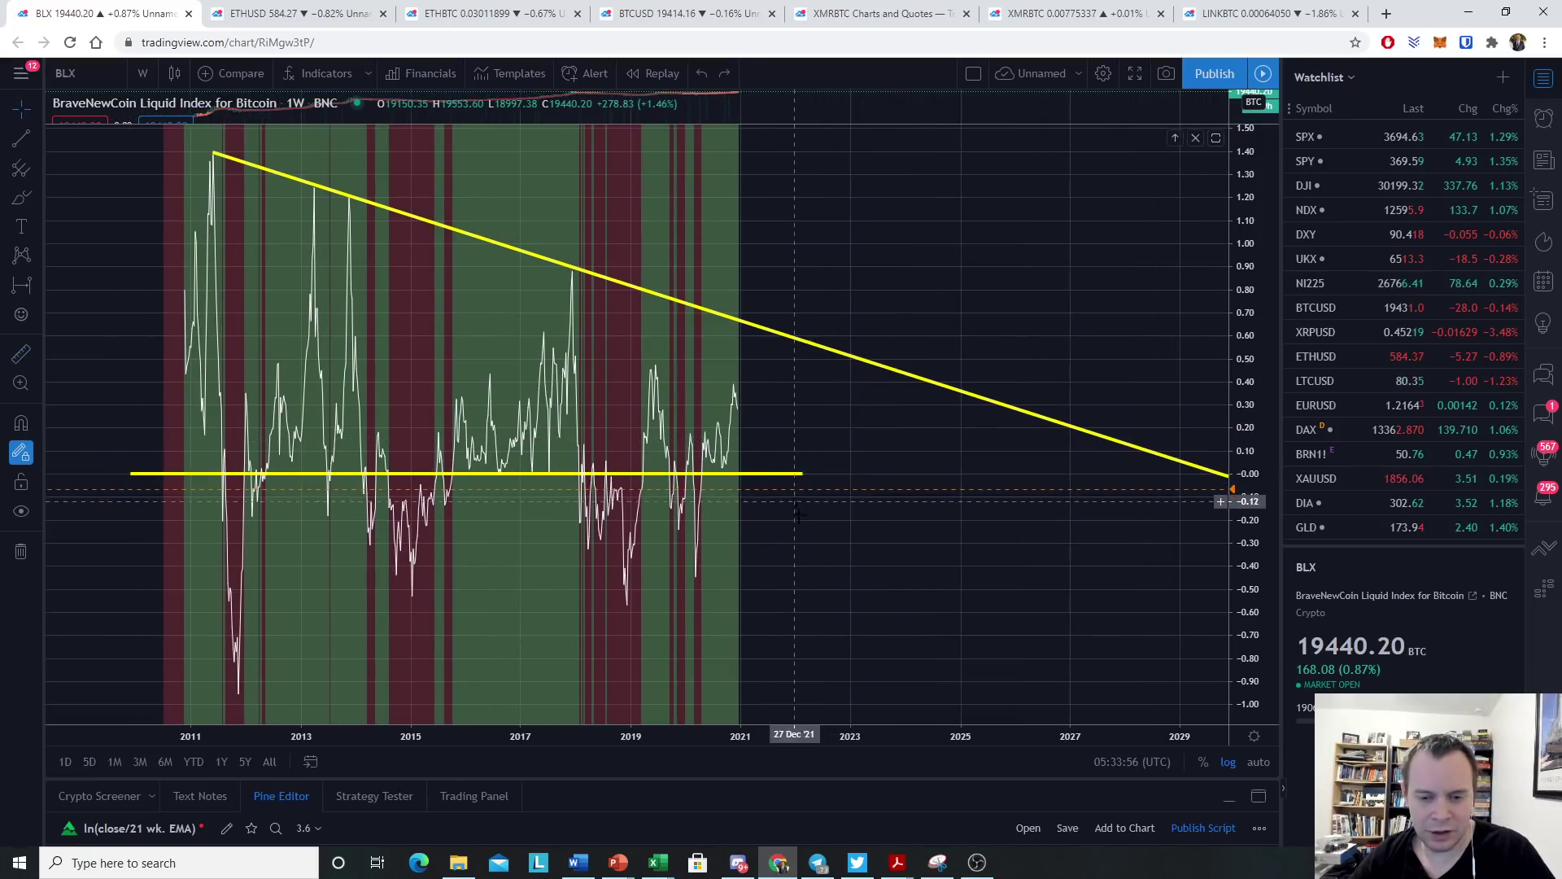
mouse_move(802, 474)
mouse_down()
mouse_move(1234, 498)
mouse_move(1046, 548)
mouse_move(1049, 503)
mouse_up()
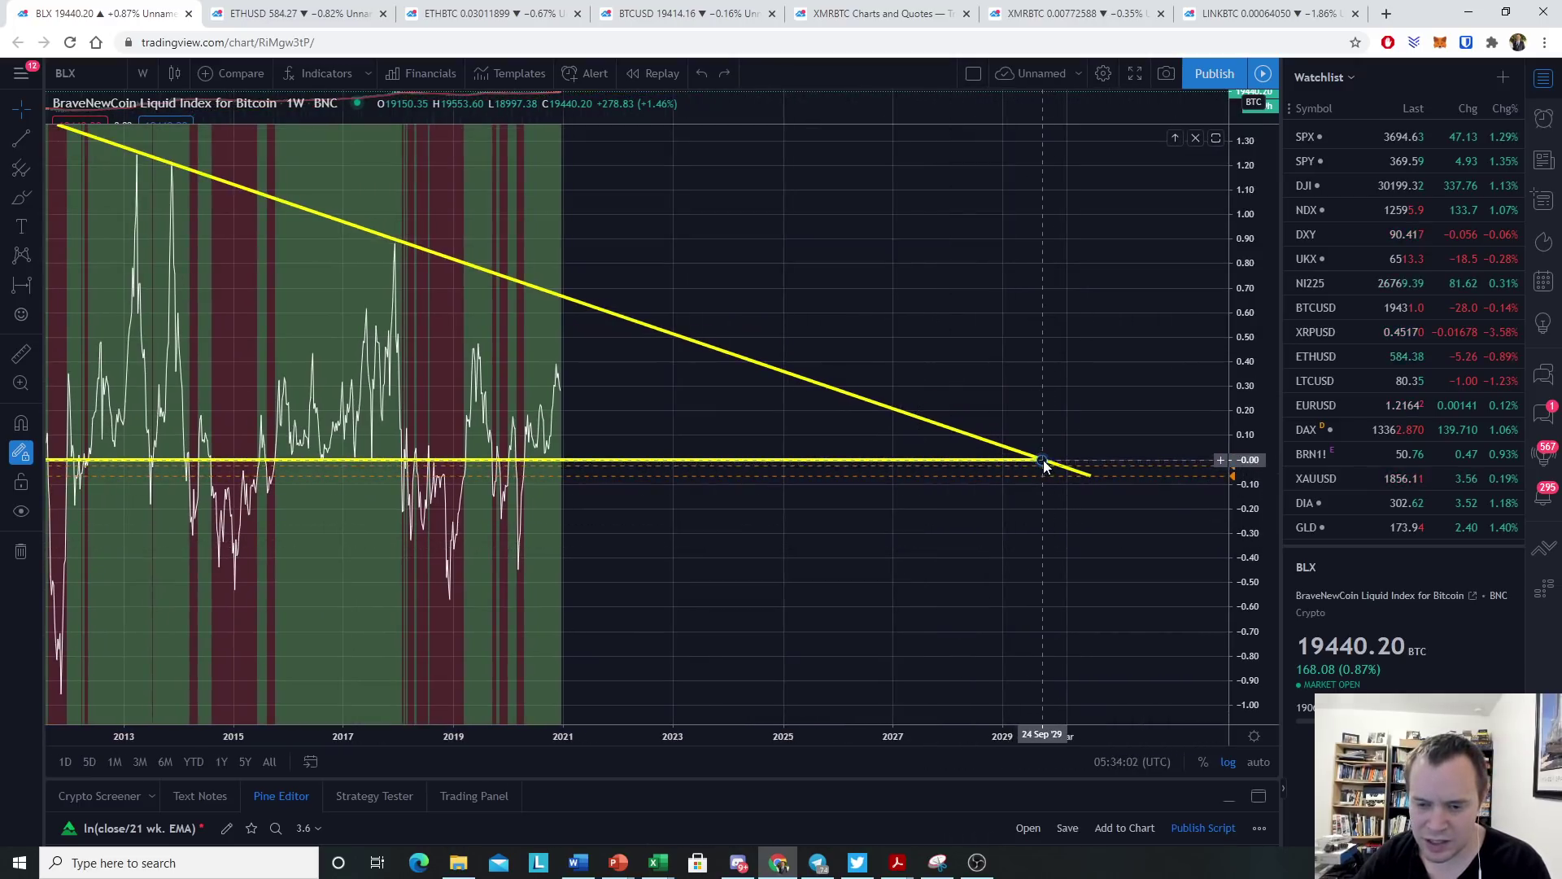
drag(1088, 478, 1040, 458)
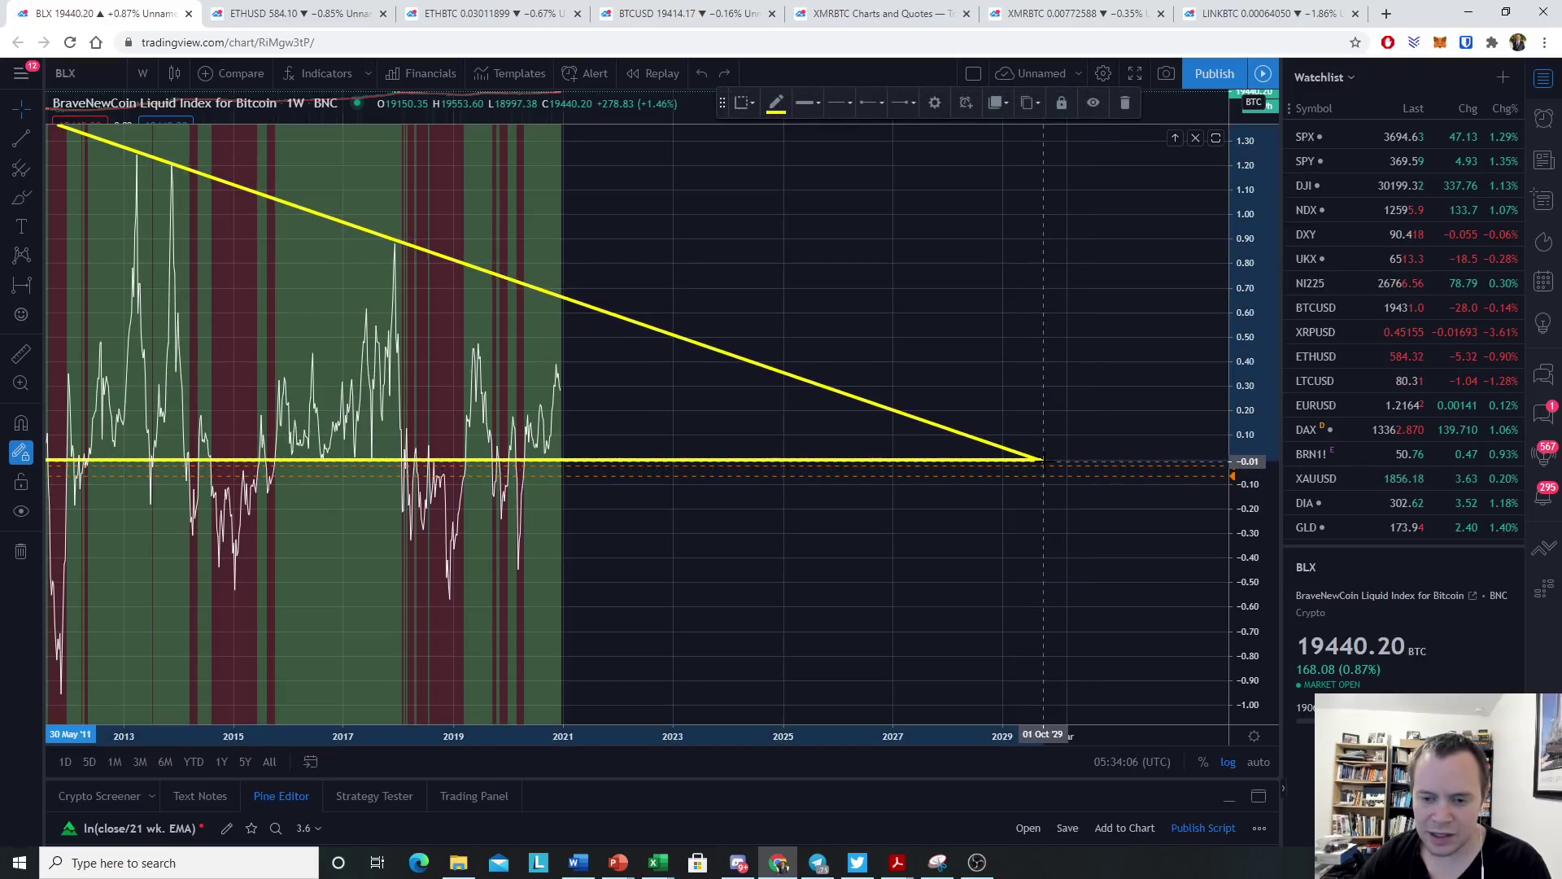
Circle the 2011, two 2013 and 2017 oscillator peaks along the descending line with the brush, and sketch curves between the 2011 and 2013 peaks.
scroll(1107, 525, down, 3)
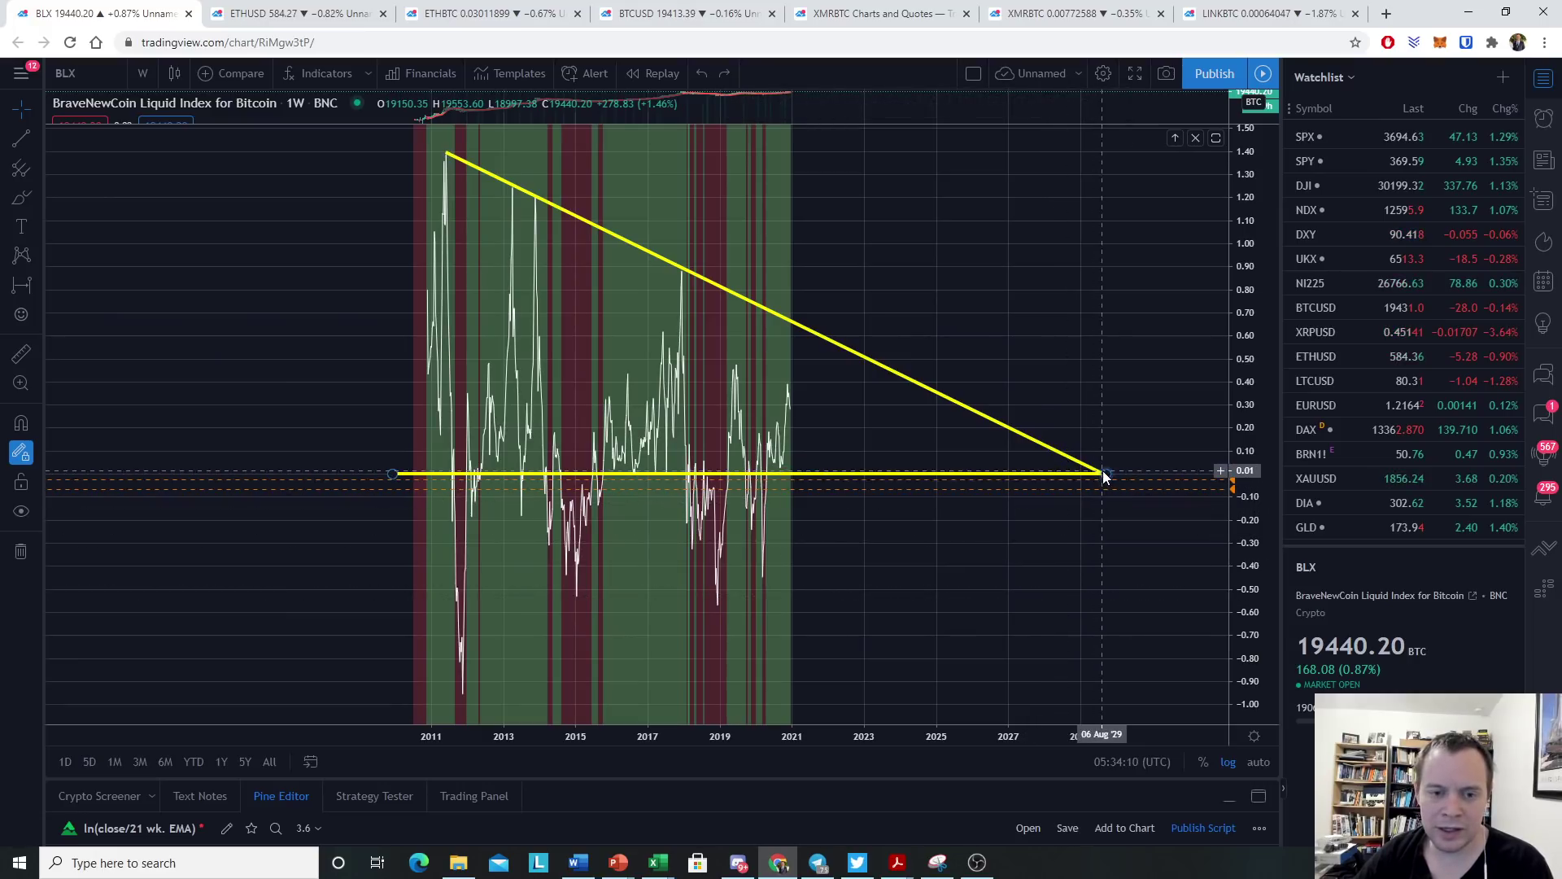
drag(1104, 476, 974, 556)
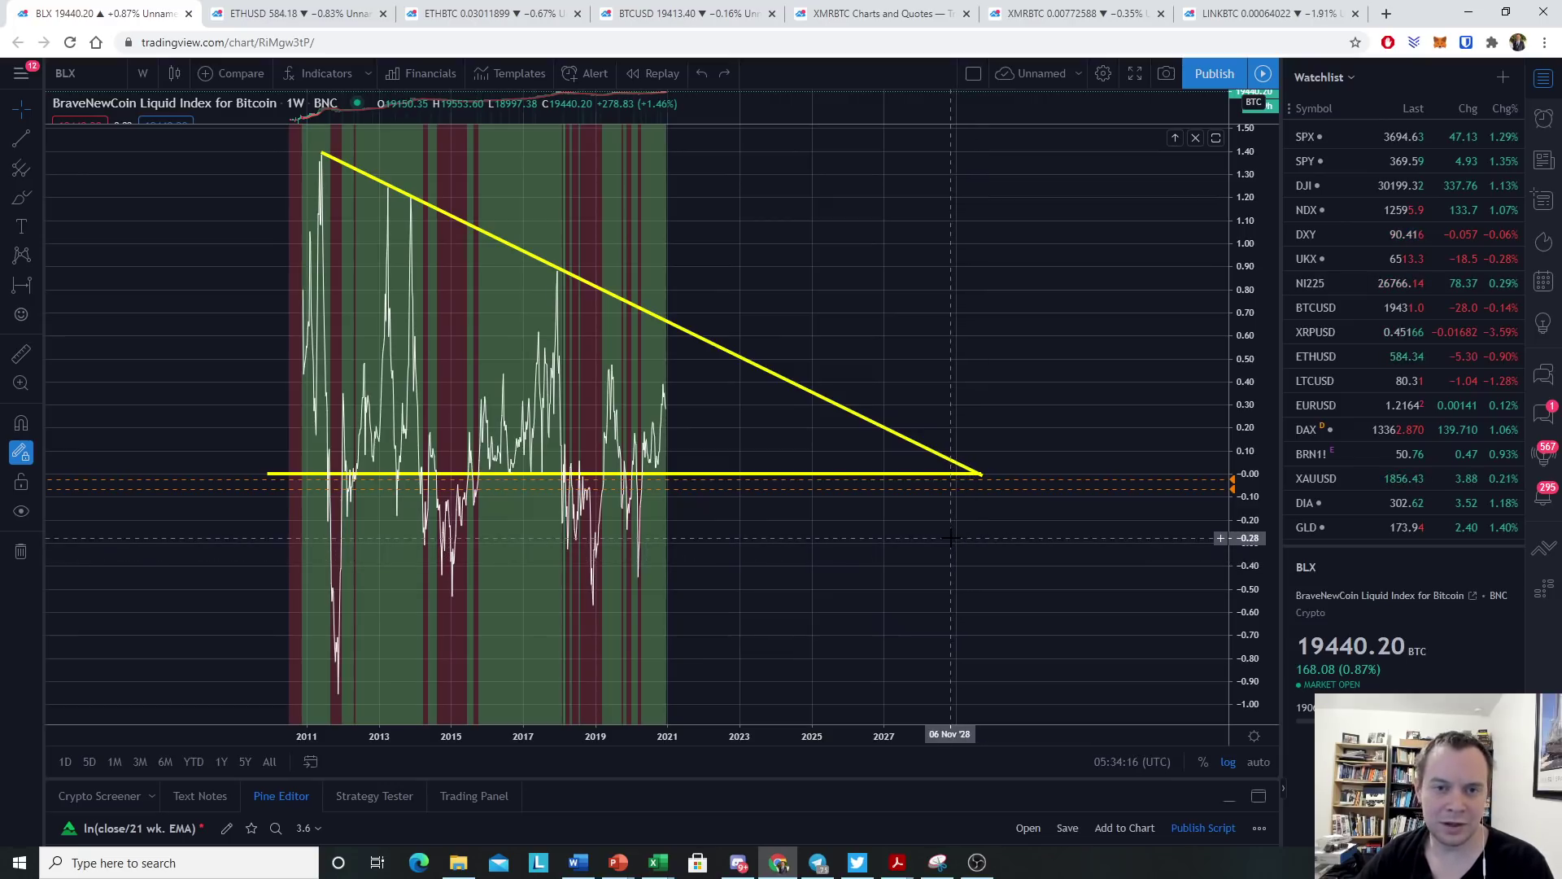
scroll(814, 553, up, 2)
drag(662, 561, 910, 544)
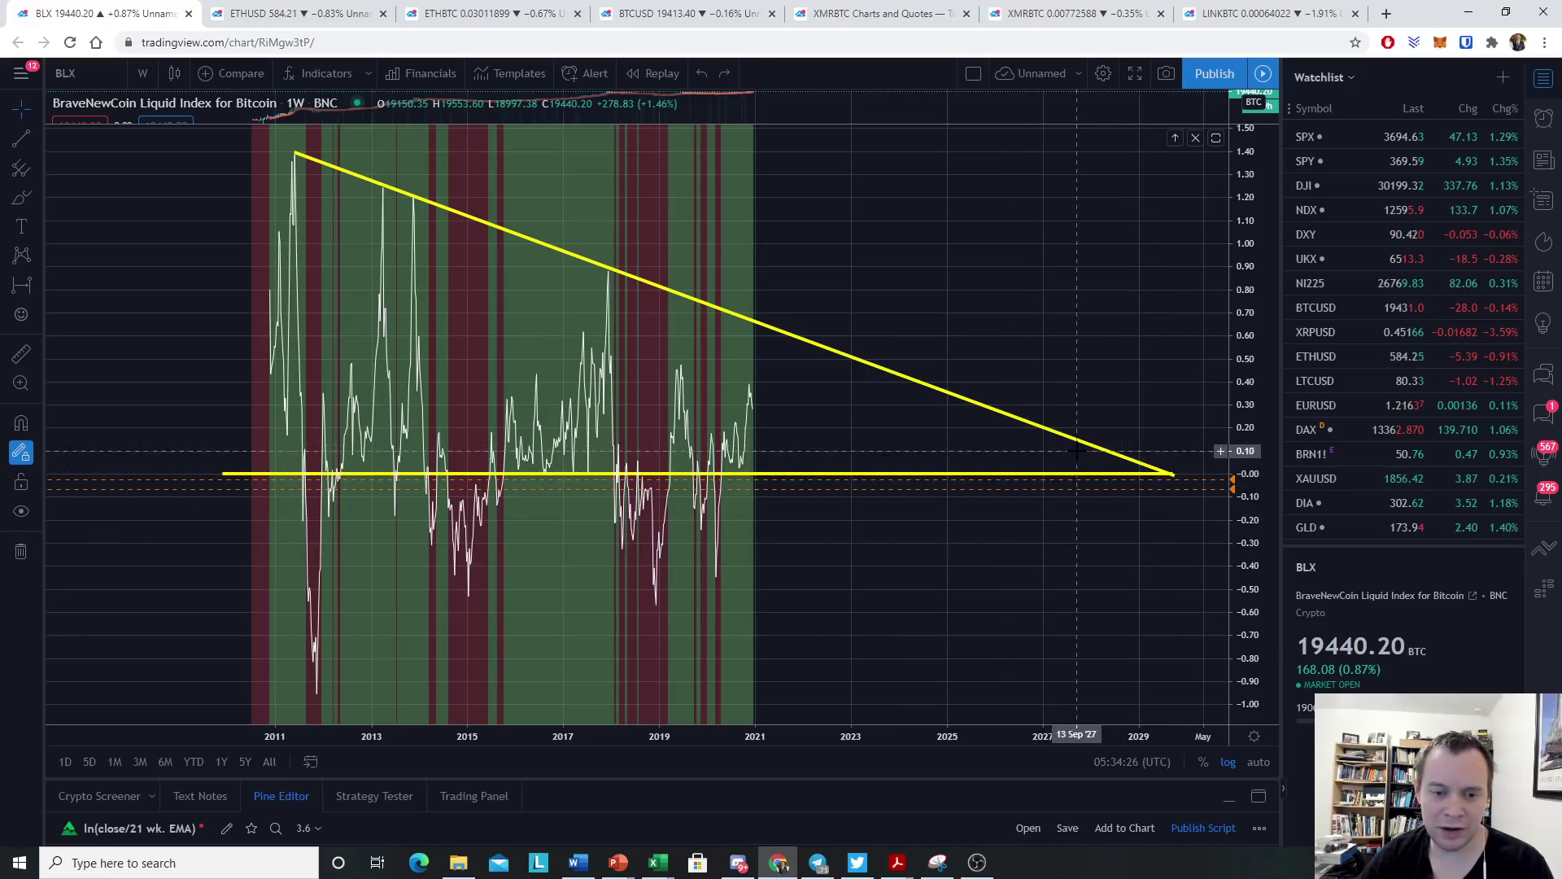
drag(301, 145, 282, 165)
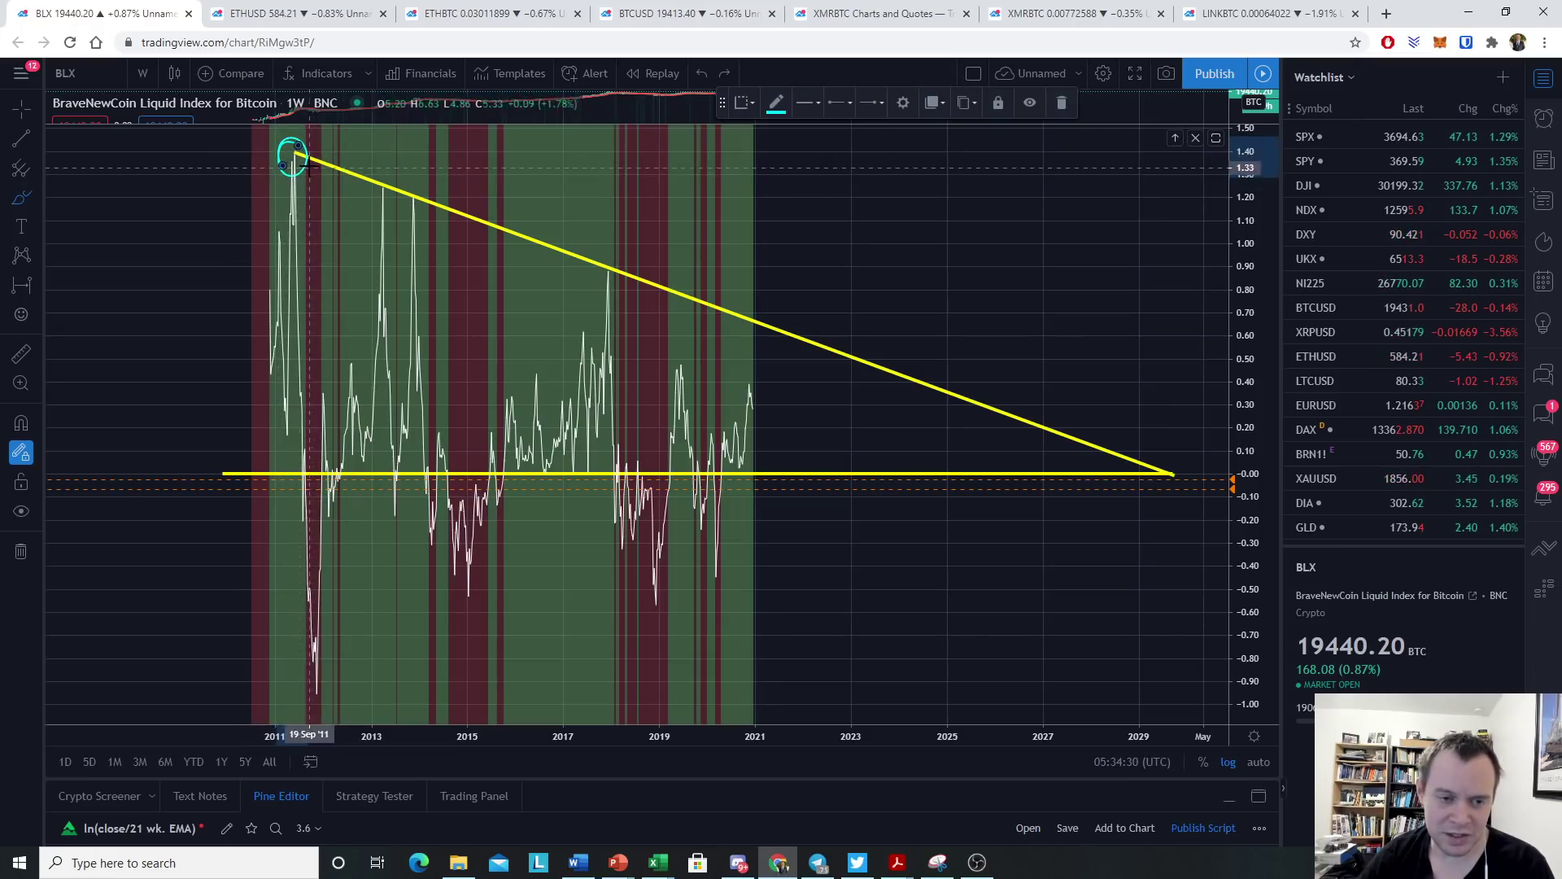
drag(378, 192, 420, 189)
mouse_move(614, 259)
mouse_down()
mouse_move(595, 275)
mouse_move(603, 258)
mouse_up()
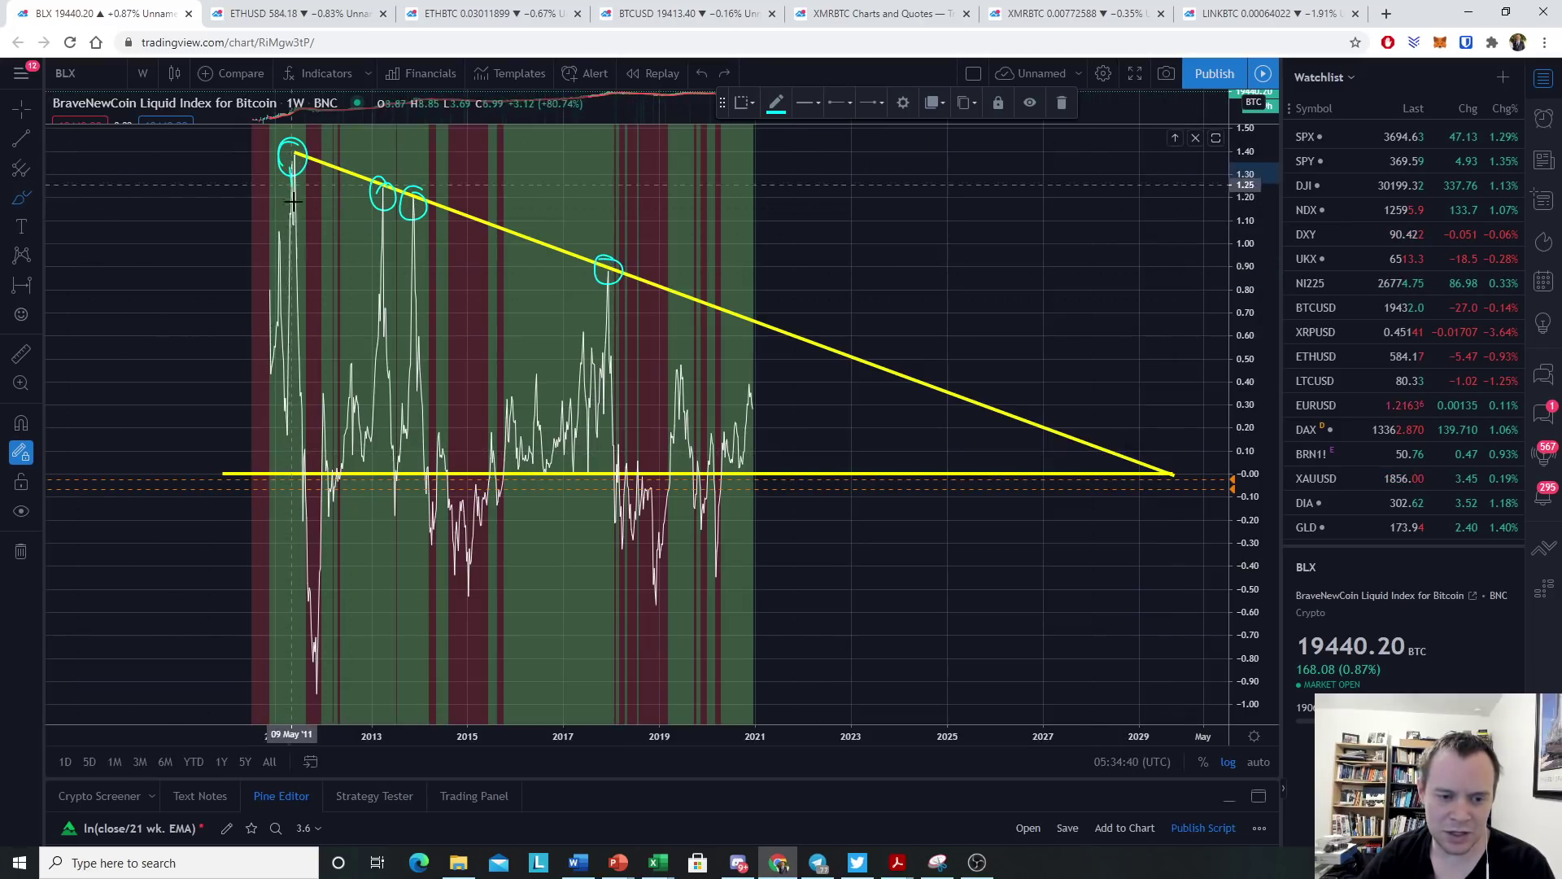
mouse_move(293, 200)
mouse_down()
mouse_move(314, 466)
mouse_move(350, 443)
mouse_move(398, 338)
mouse_move(415, 213)
mouse_up()
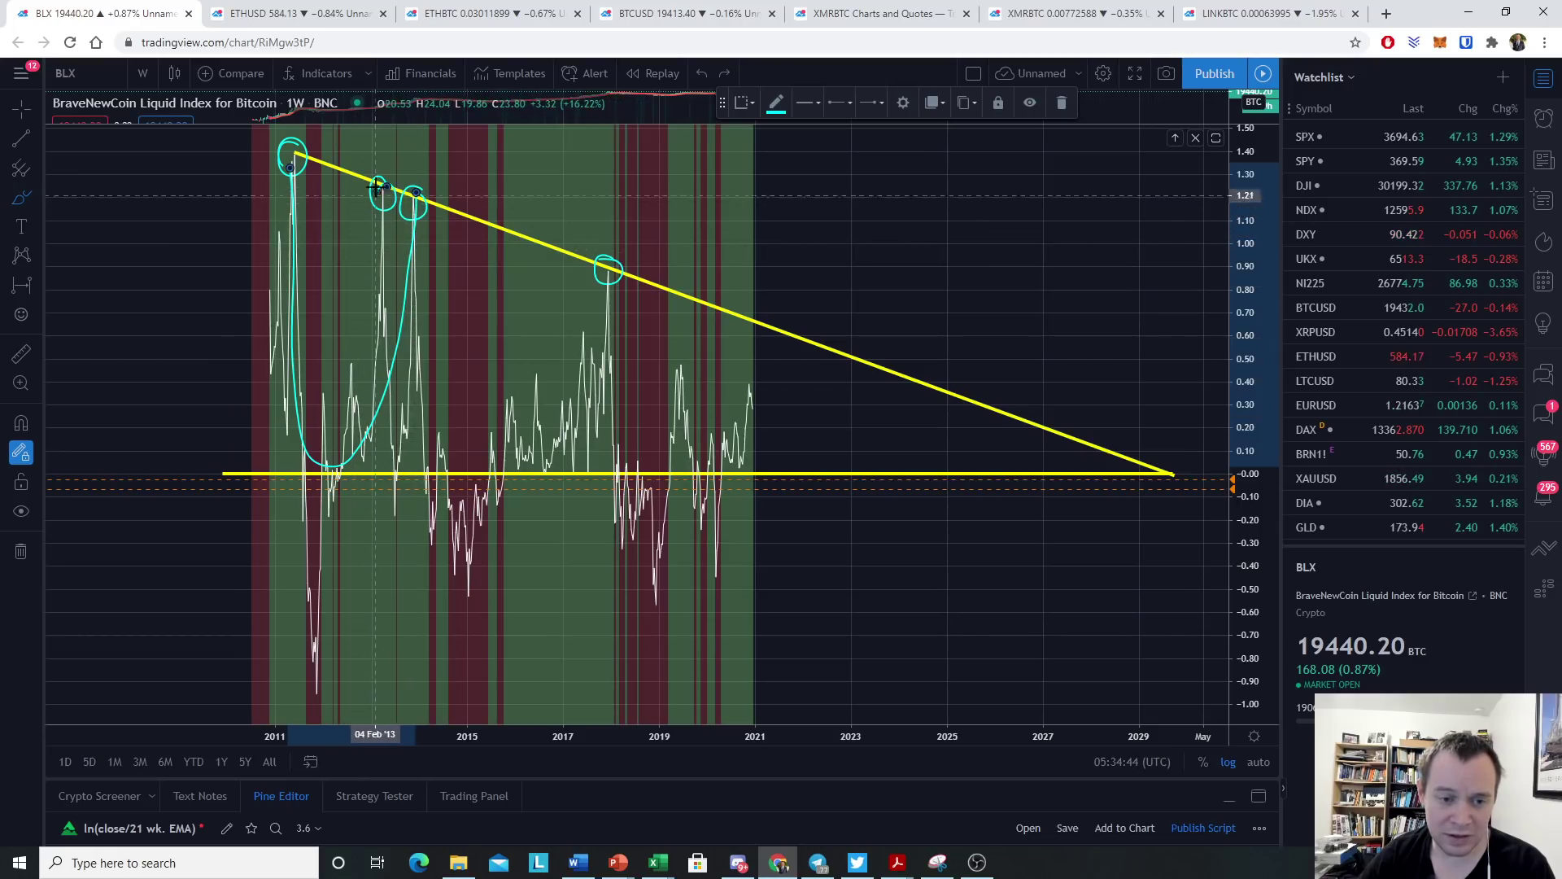
drag(419, 272, 394, 469)
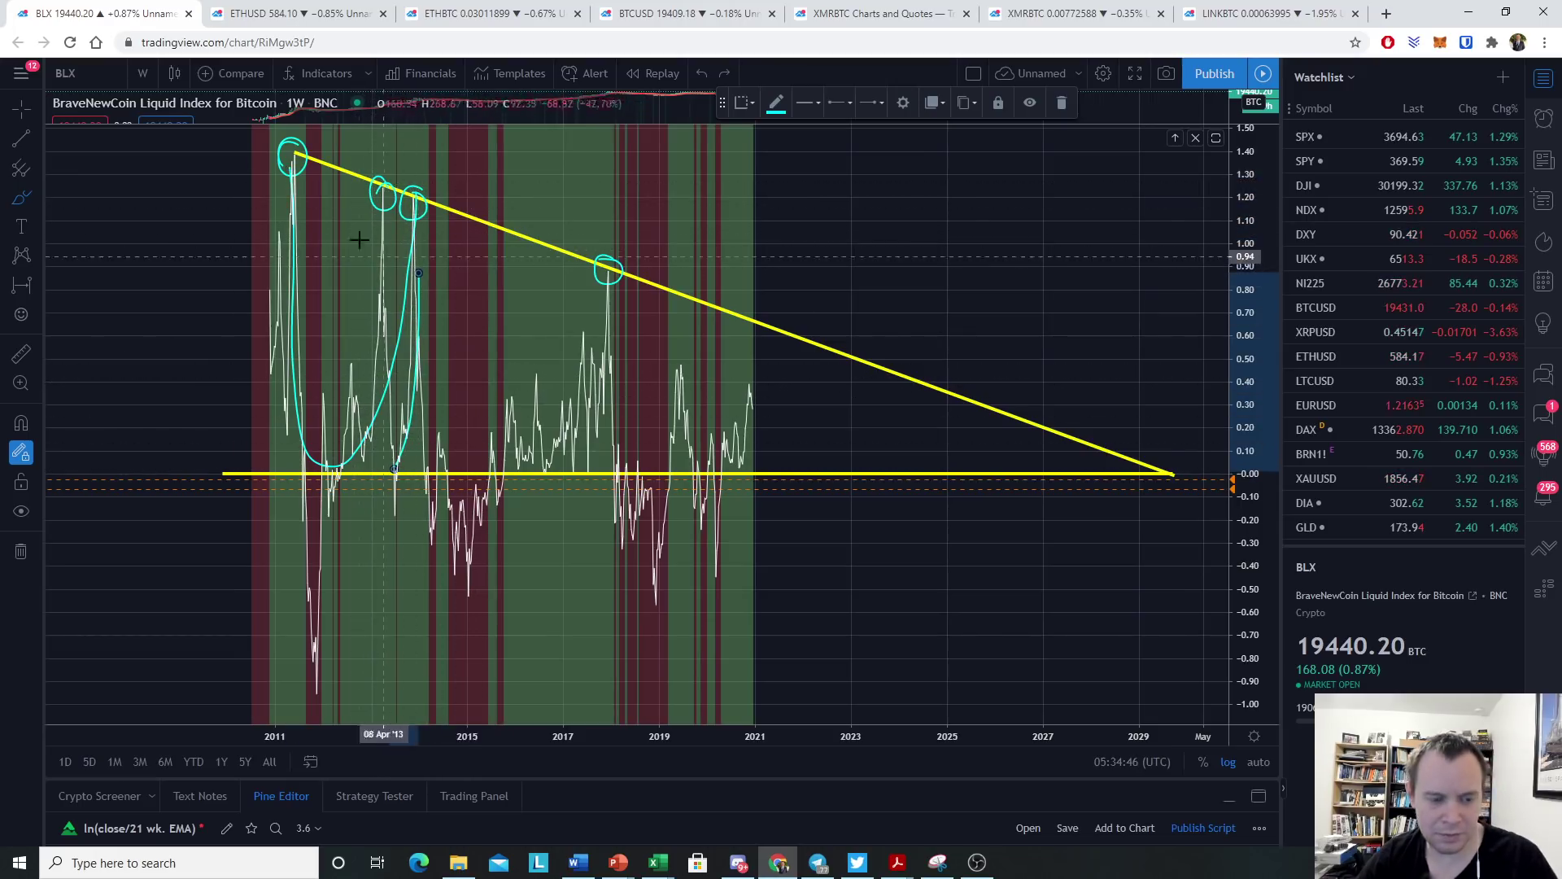
Delete the oscillator and add the ln(close/21 wk. EMA) script back to the chart.
click(416, 302)
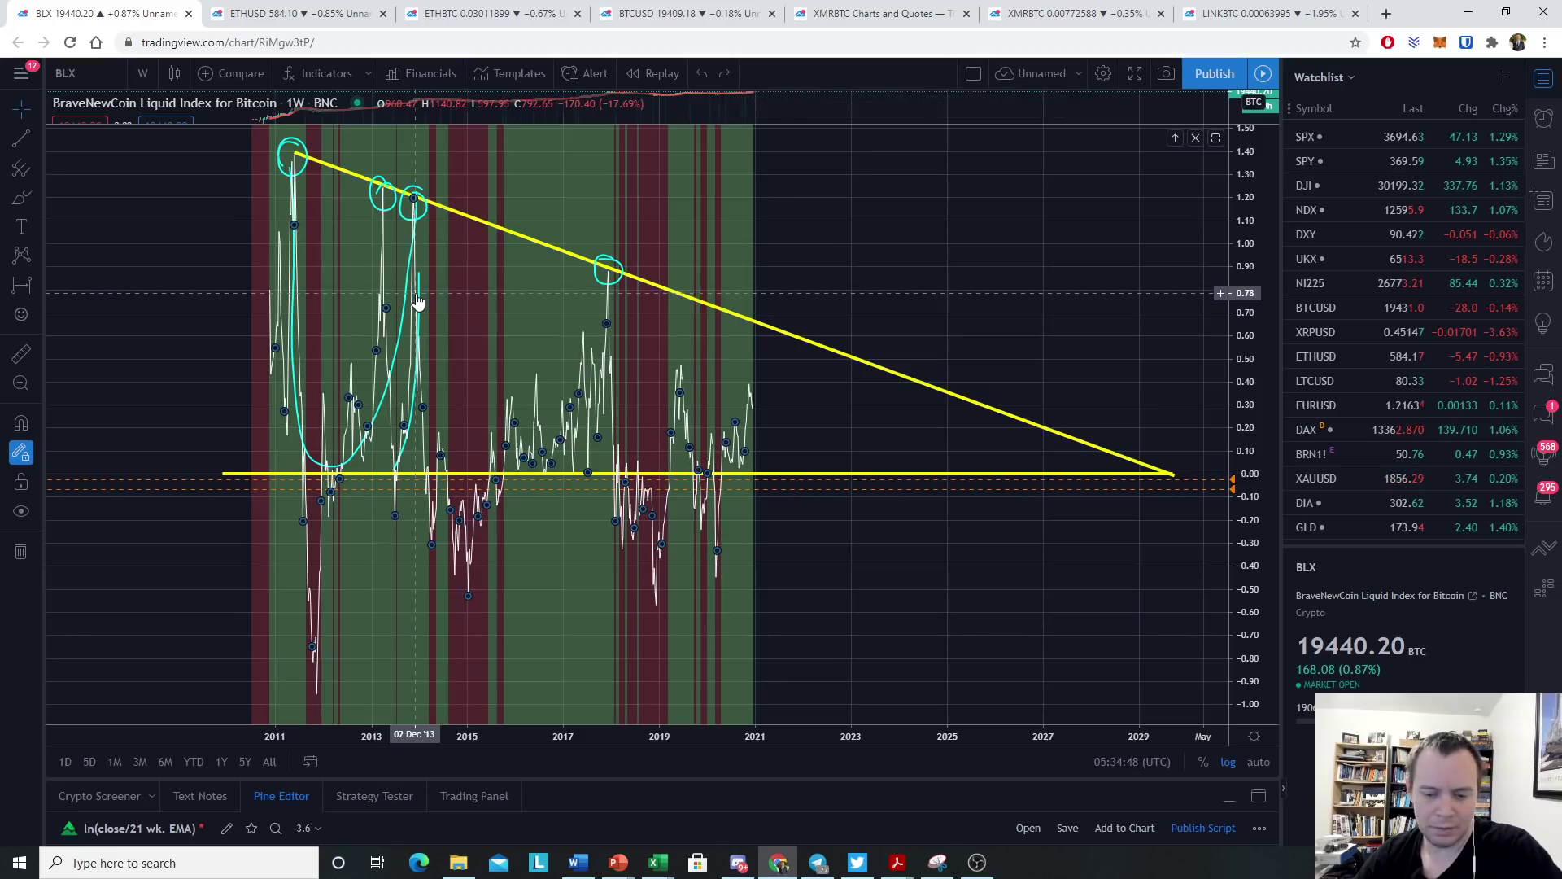
key(Delete)
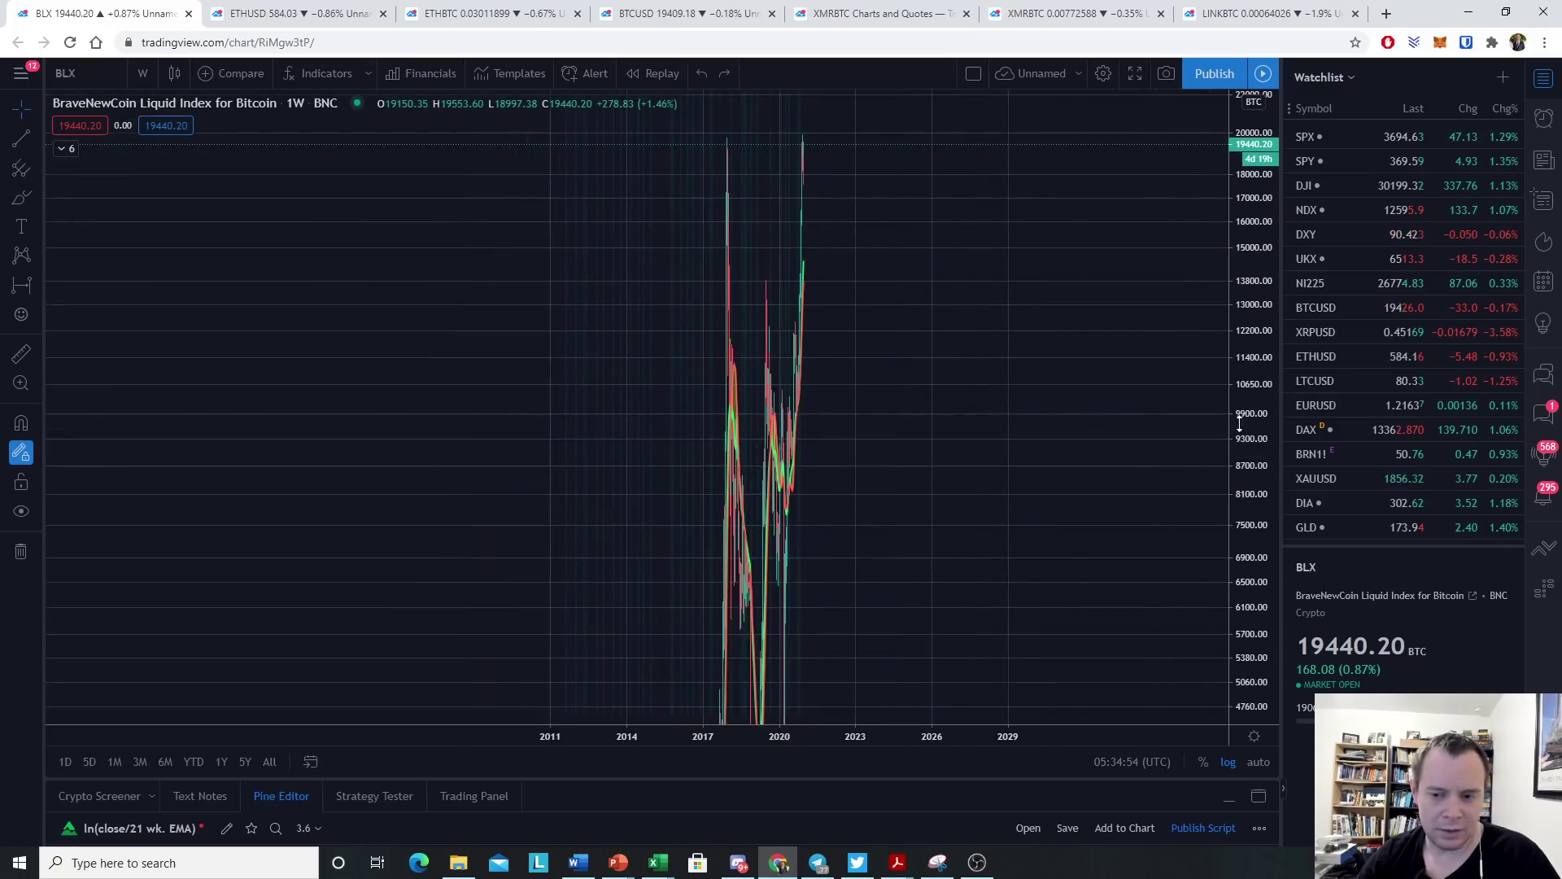
click(1127, 836)
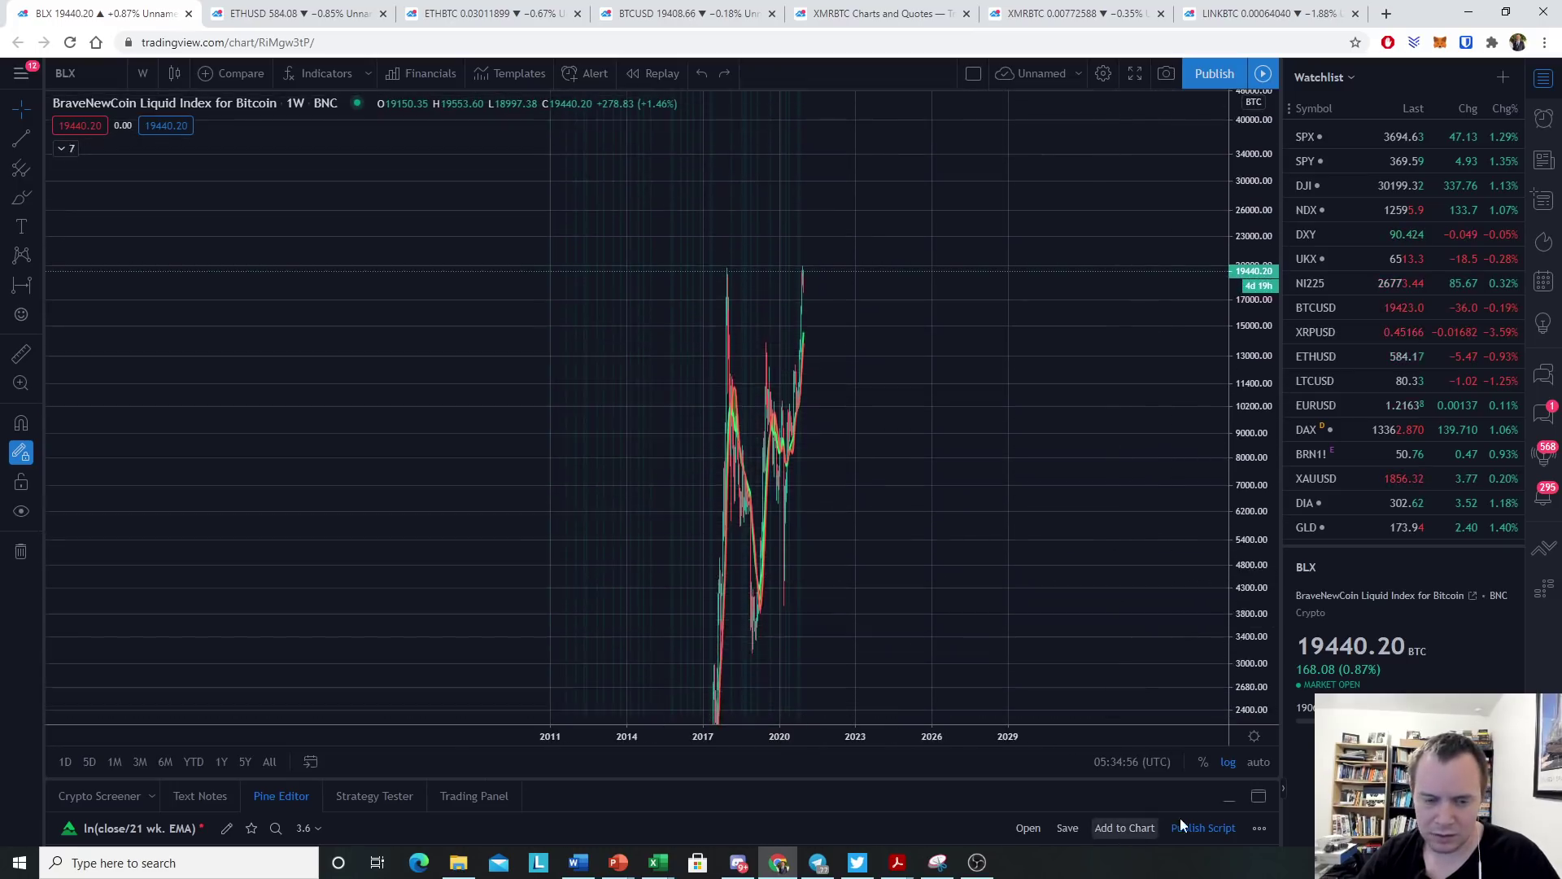
Draw a descending trend line on the oscillator from the May 2011 peak at 1.39 to about 0.52 in August 2022.
scroll(525, 447, up, 5)
drag(525, 447, 1383, 454)
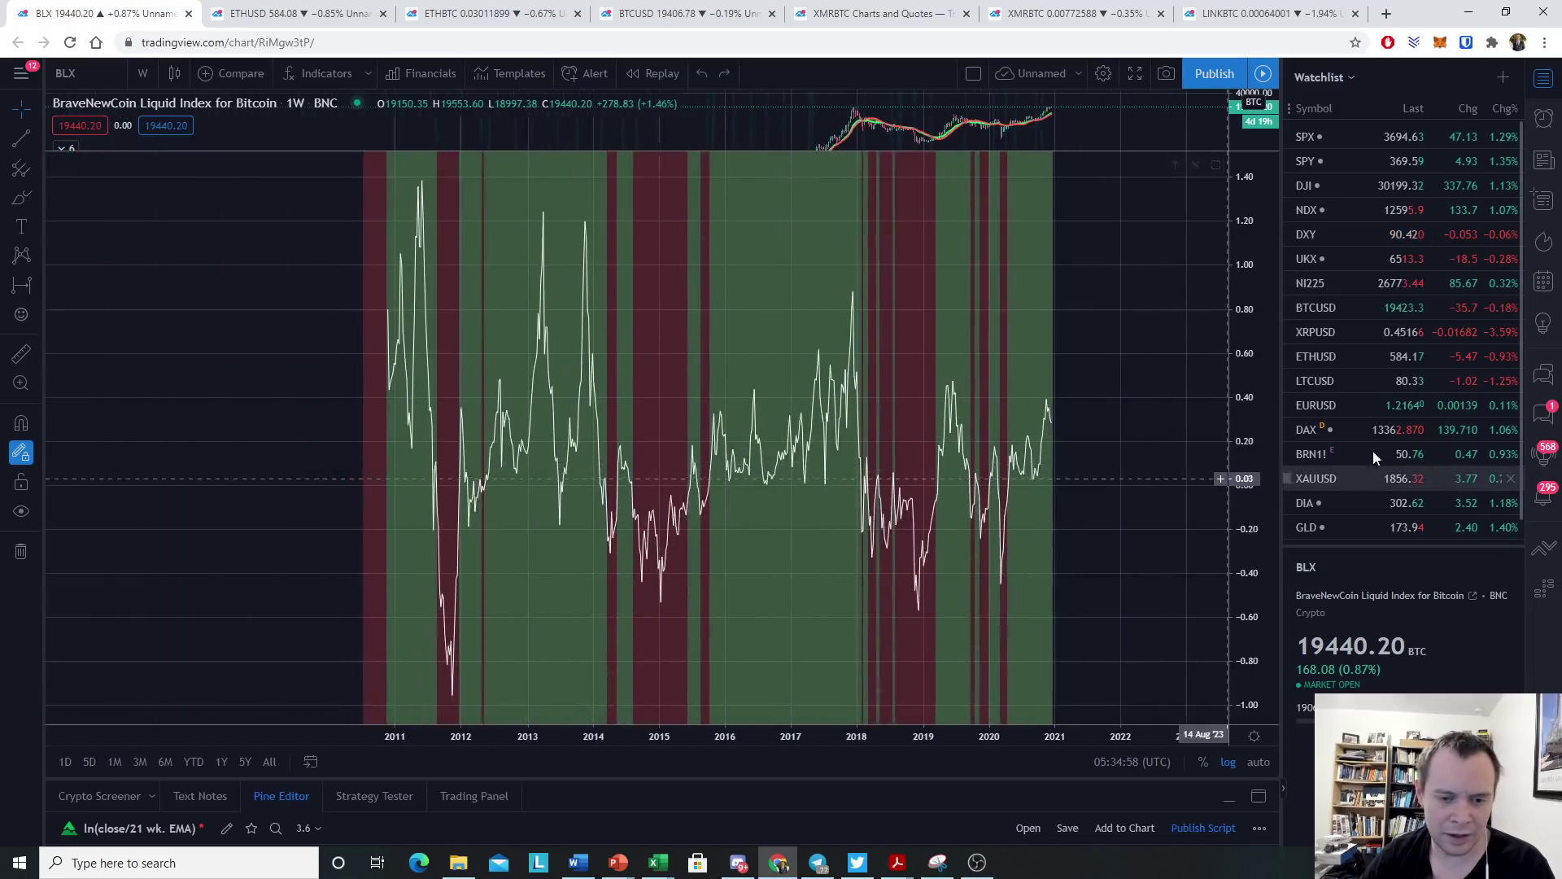
scroll(944, 455, up, 2)
drag(940, 476, 997, 476)
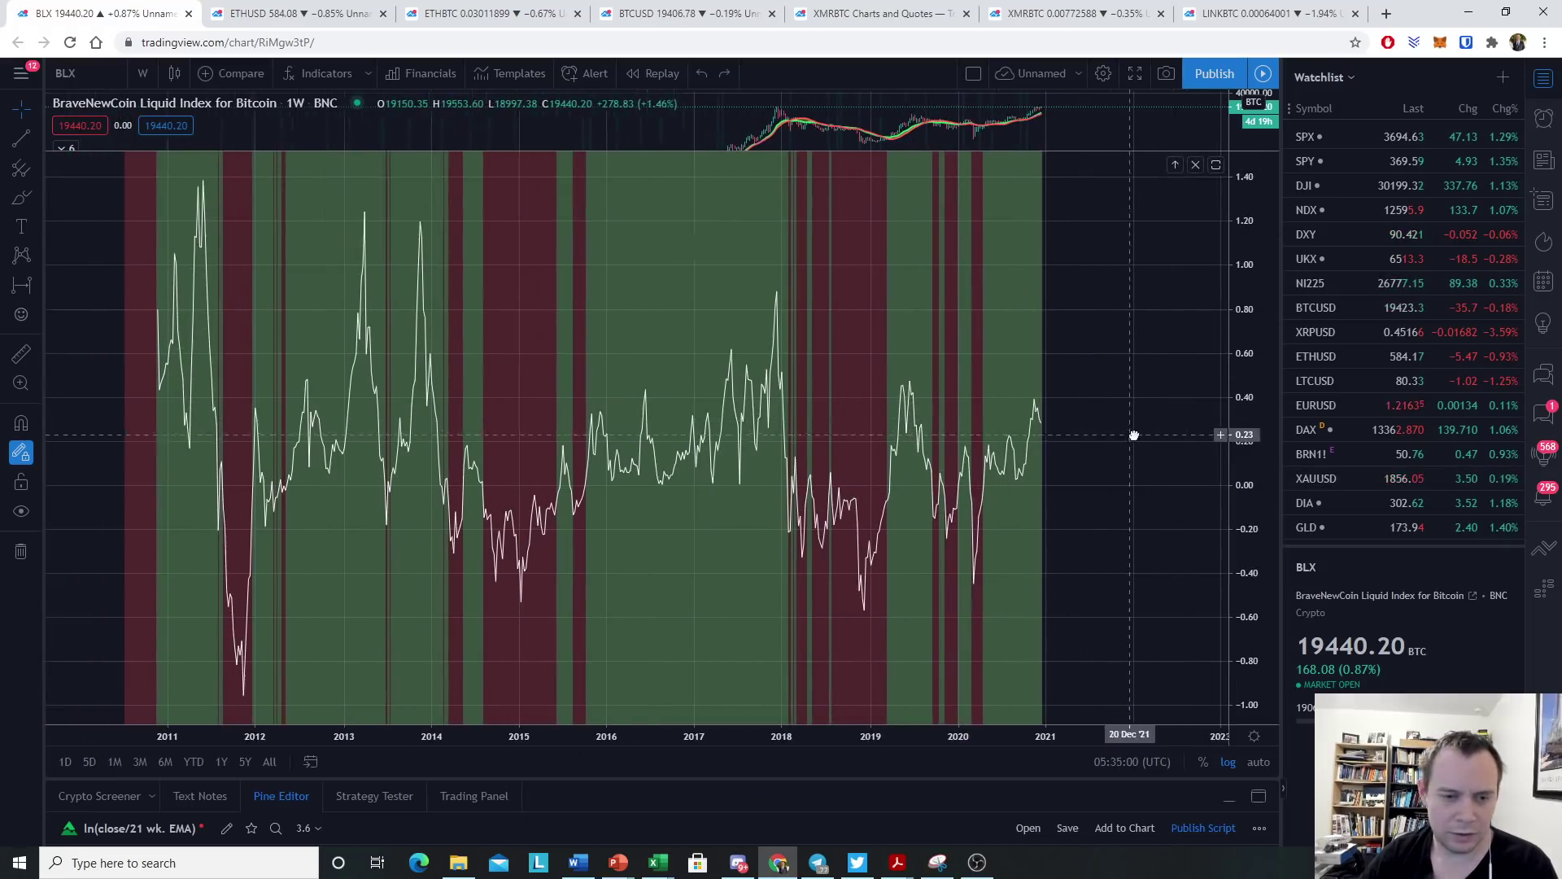
click(21, 139)
click(211, 178)
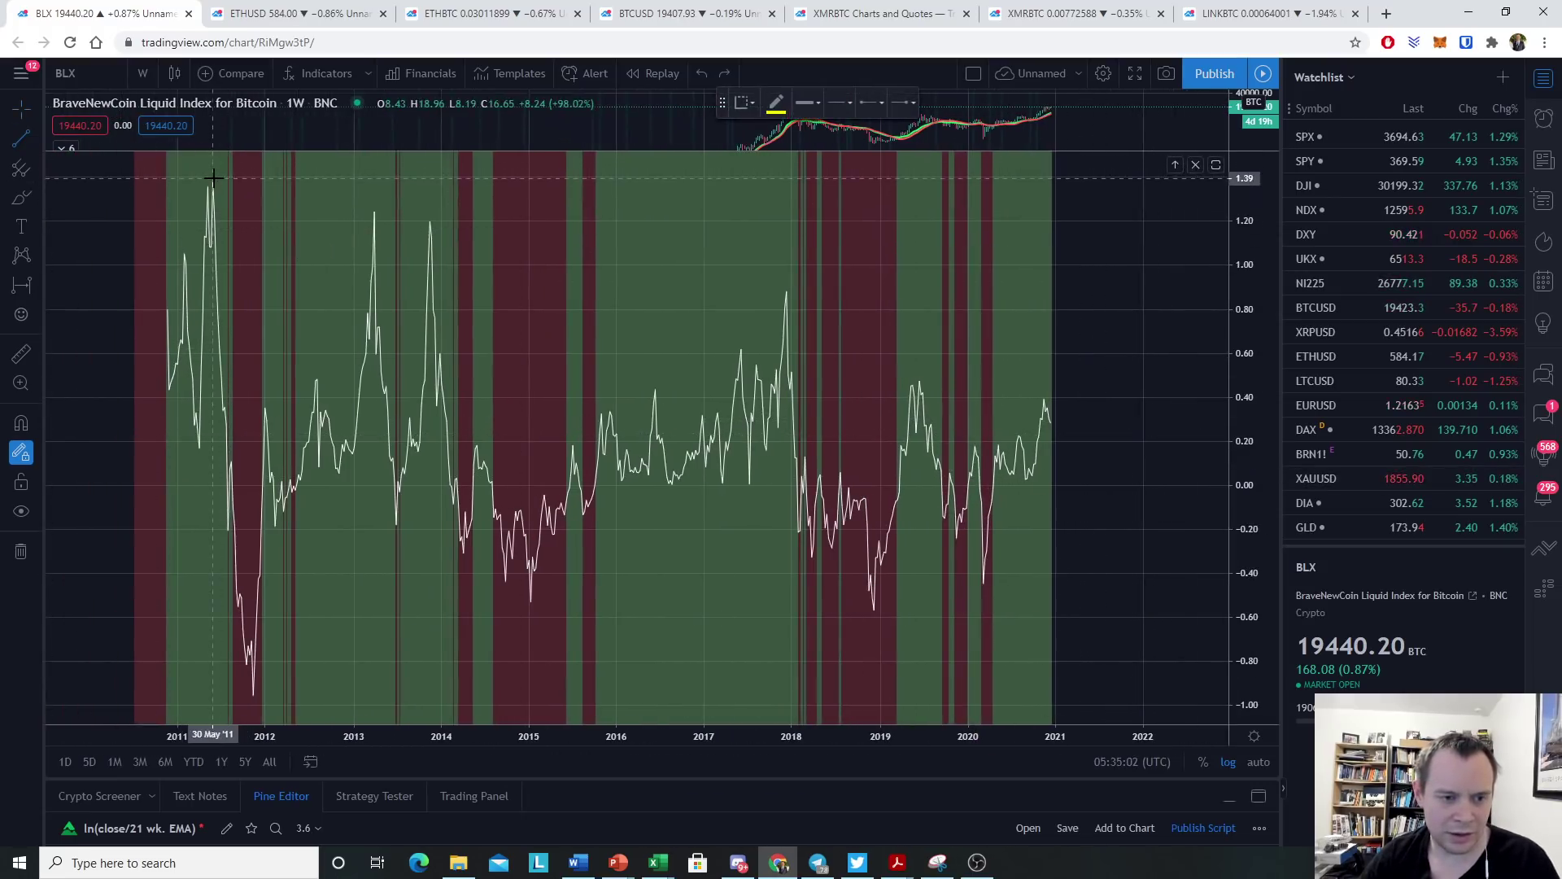
click(1114, 326)
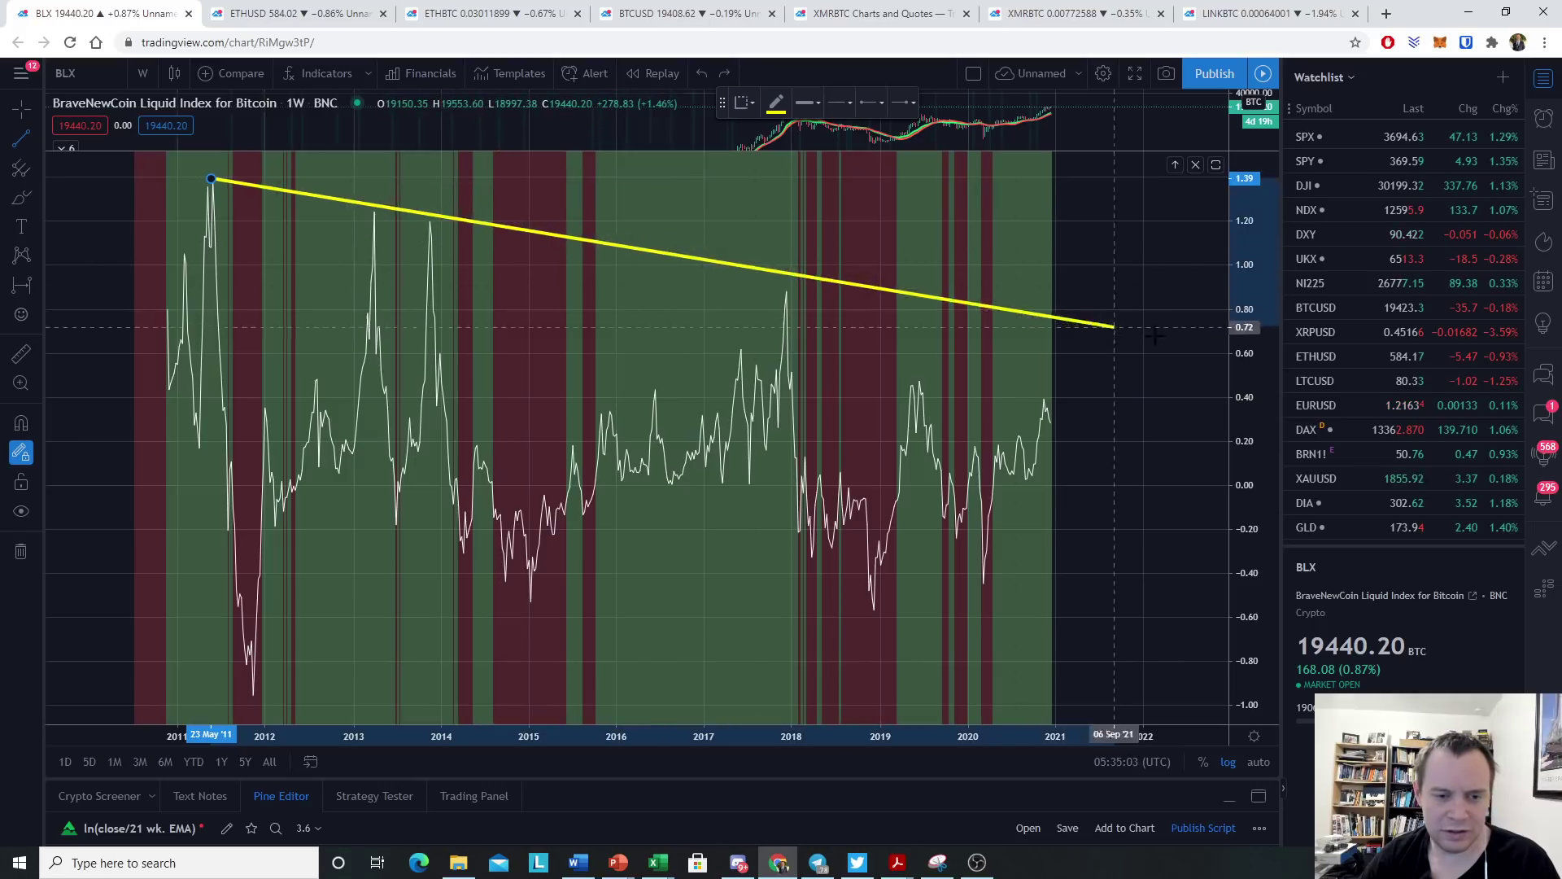
click(1201, 370)
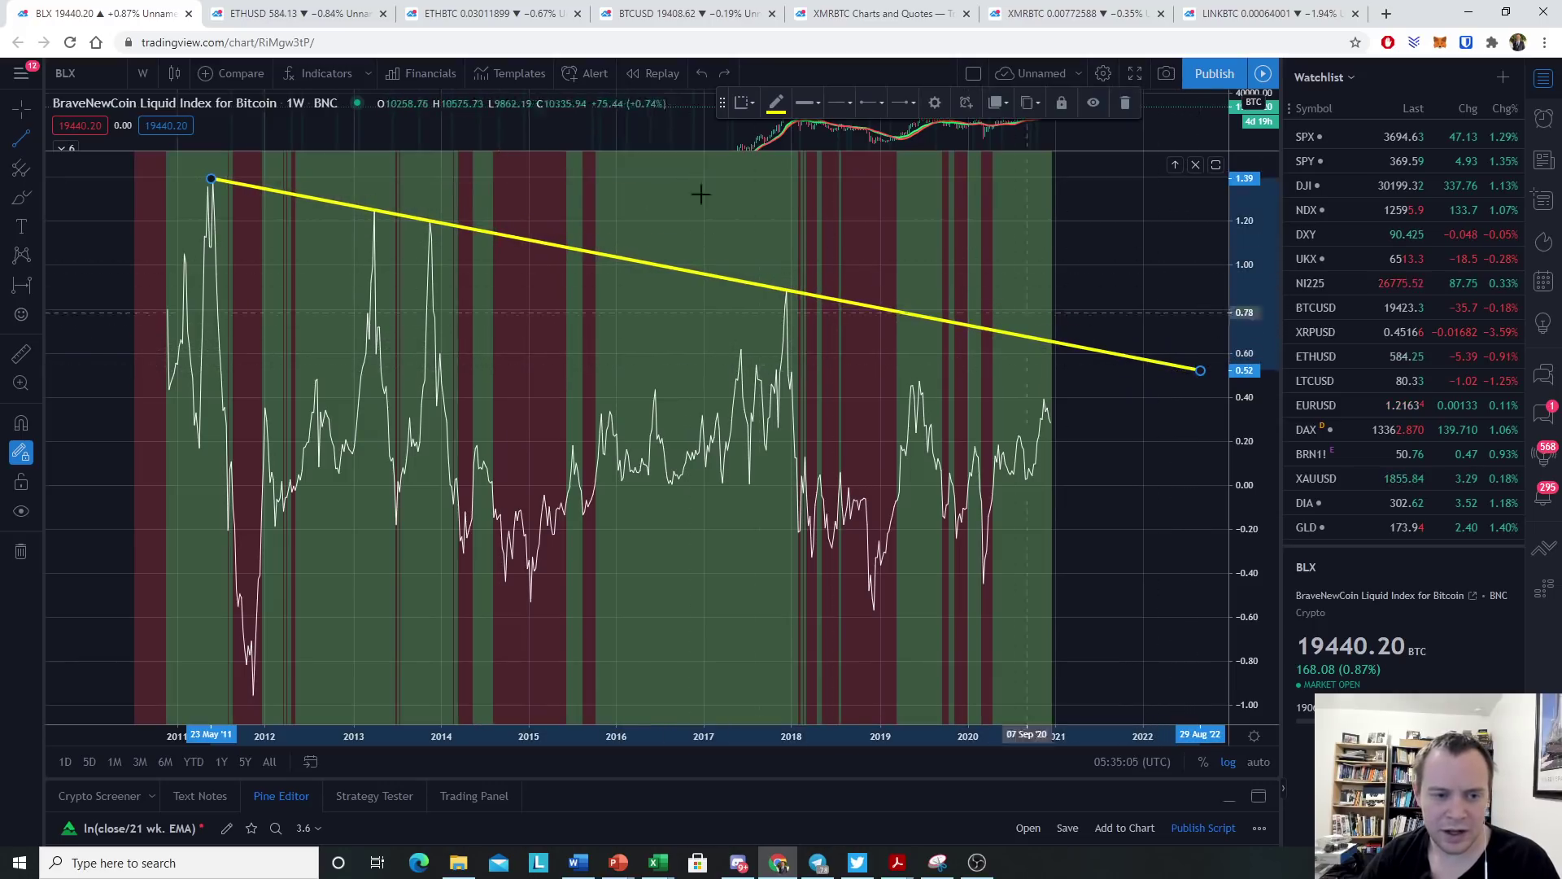
Sketch brush curves linking the 2011, two 2013 and 2017 oscillator peaks, and delete those curves.
click(21, 197)
mouse_move(209, 183)
mouse_down()
mouse_move(241, 657)
mouse_move(319, 522)
mouse_move(370, 295)
mouse_up()
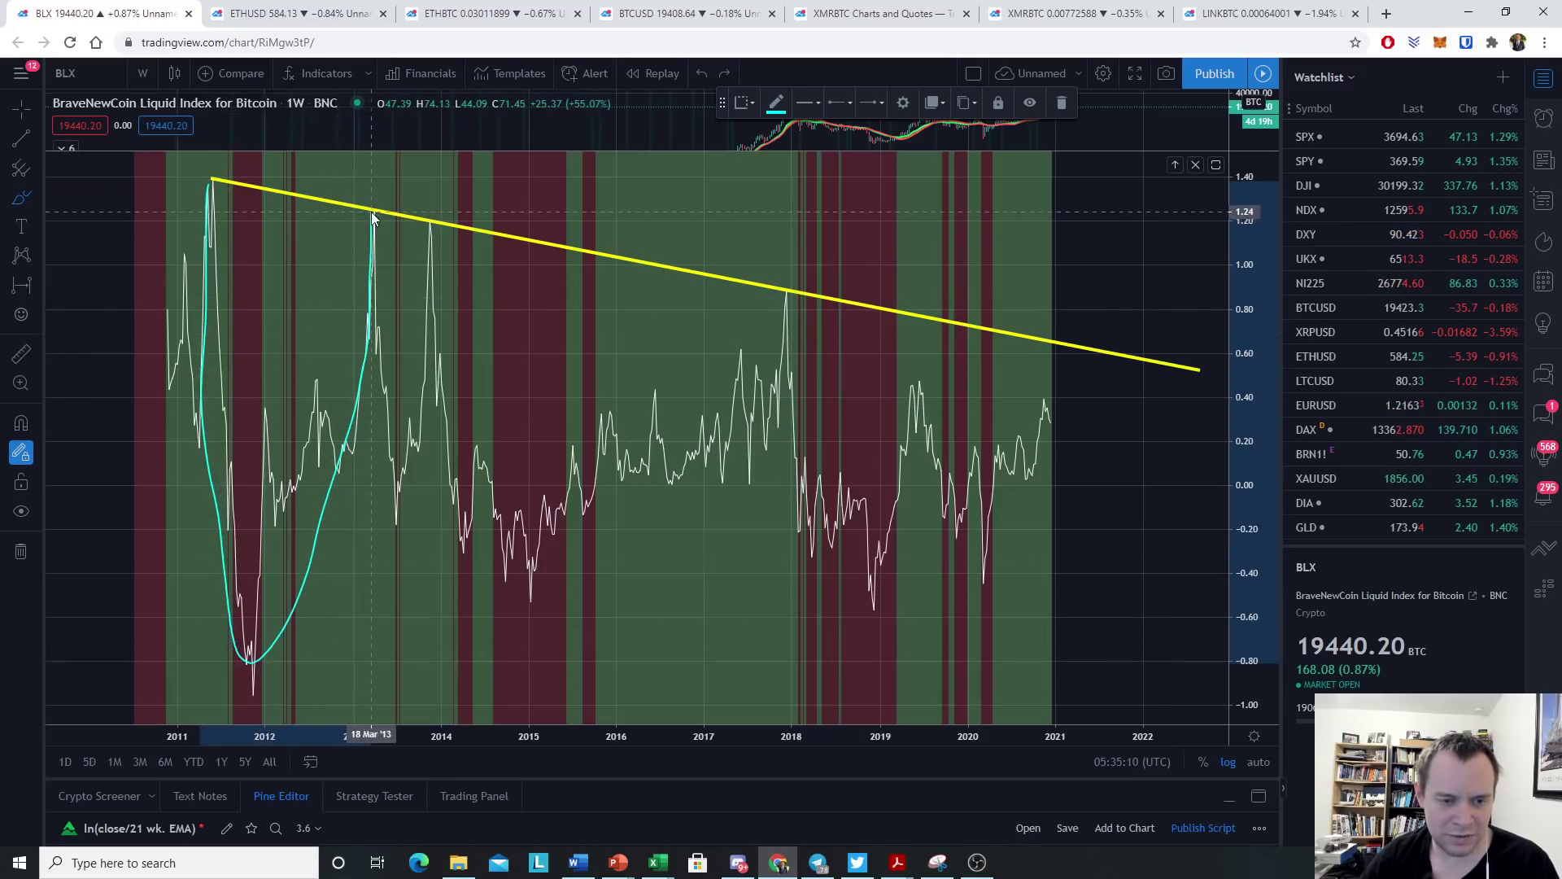
mouse_move(373, 207)
mouse_down()
mouse_move(392, 503)
mouse_move(437, 222)
mouse_up()
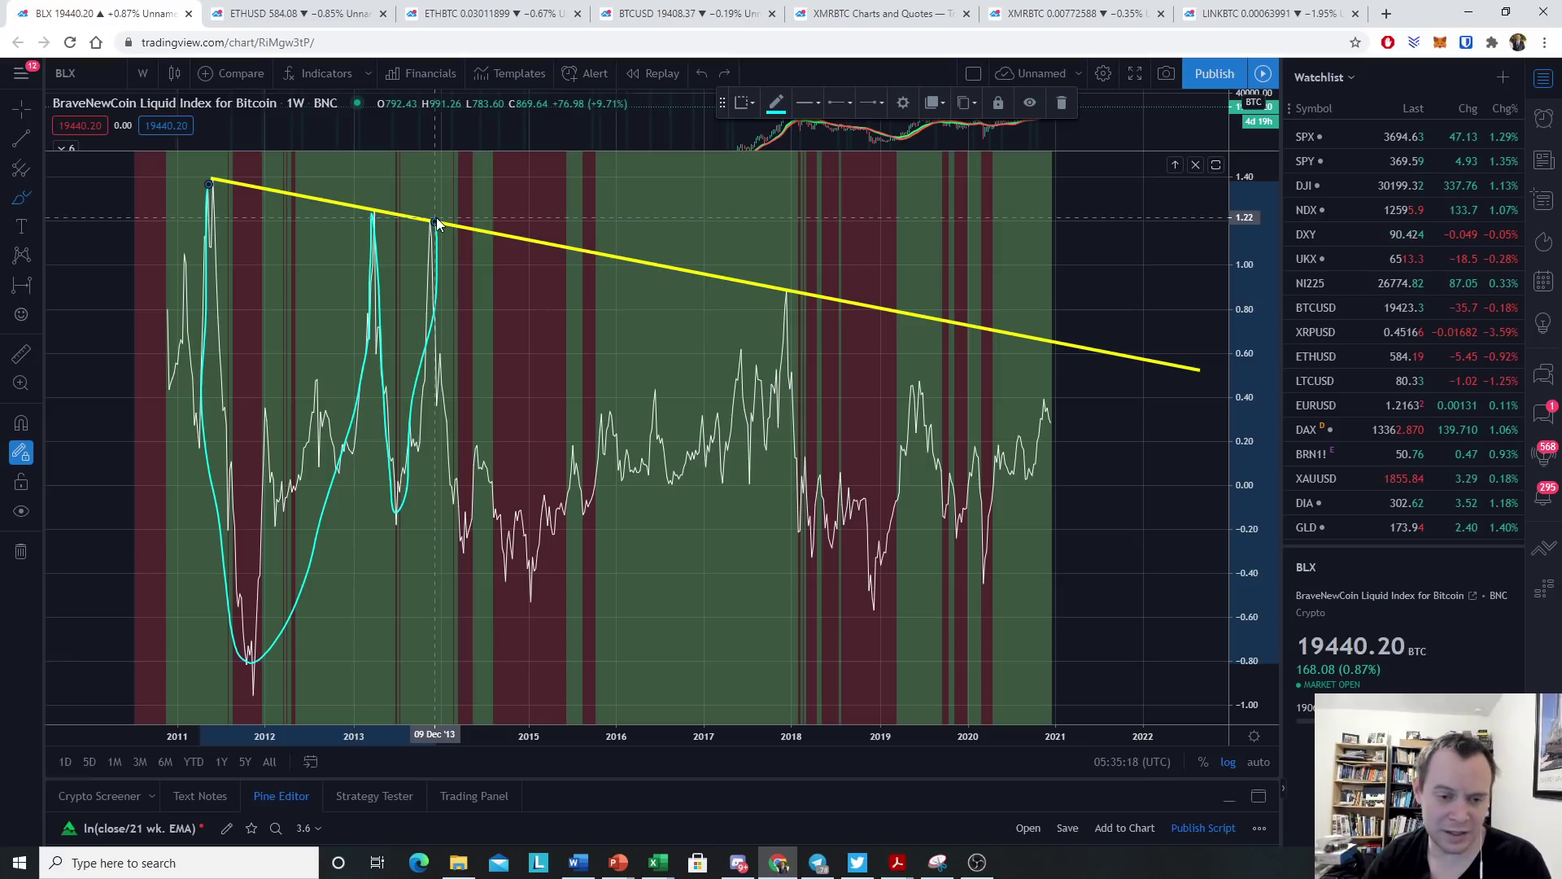
mouse_move(436, 217)
mouse_down()
mouse_move(495, 521)
mouse_move(645, 505)
mouse_move(797, 293)
mouse_up()
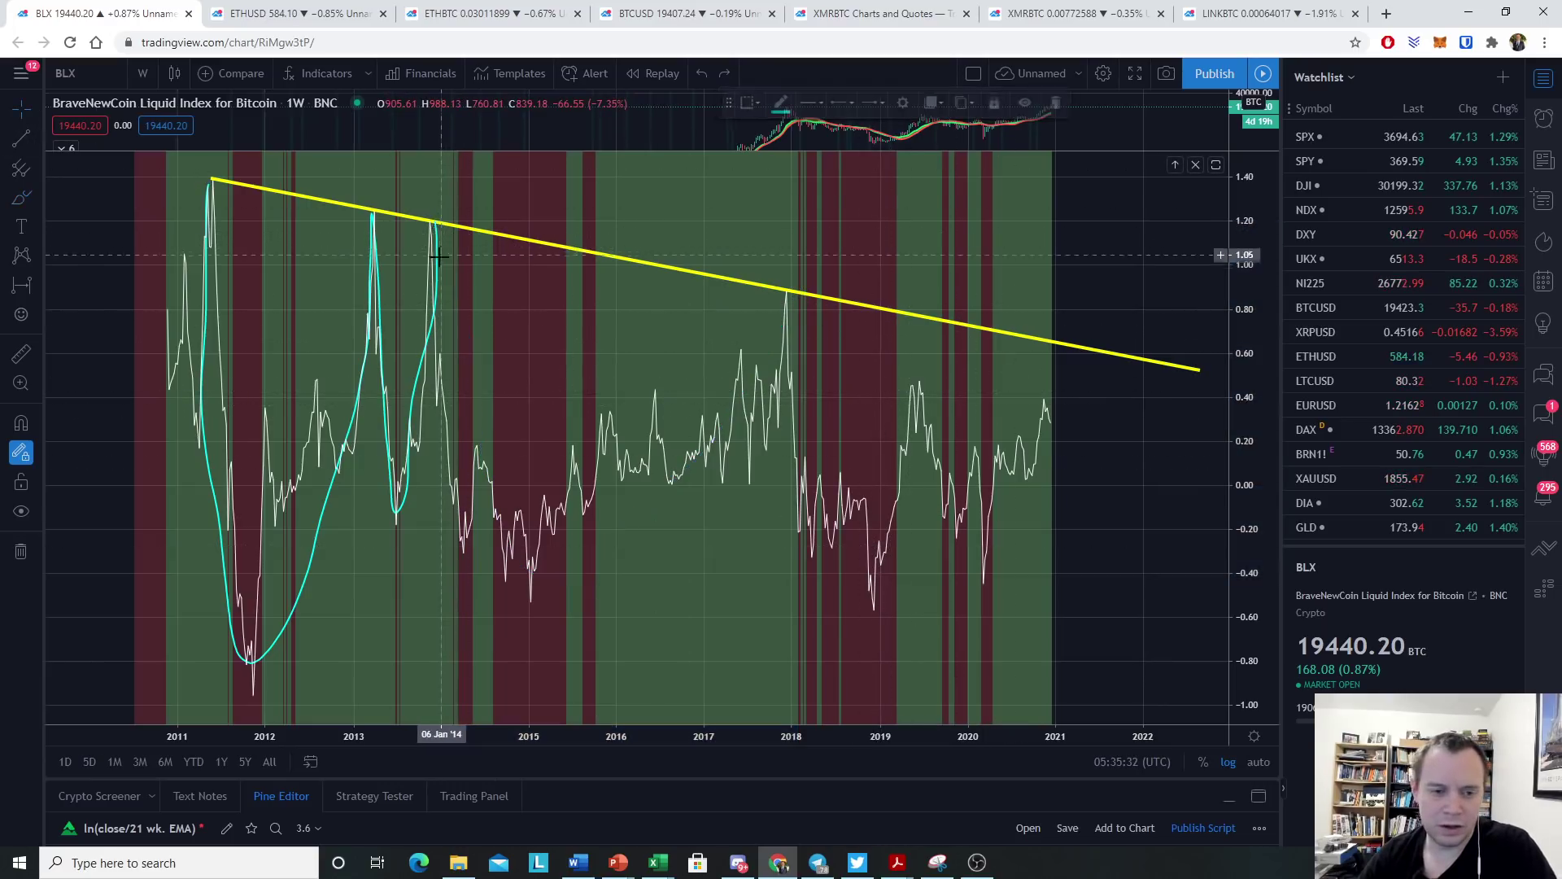
click(377, 285)
key(Delete)
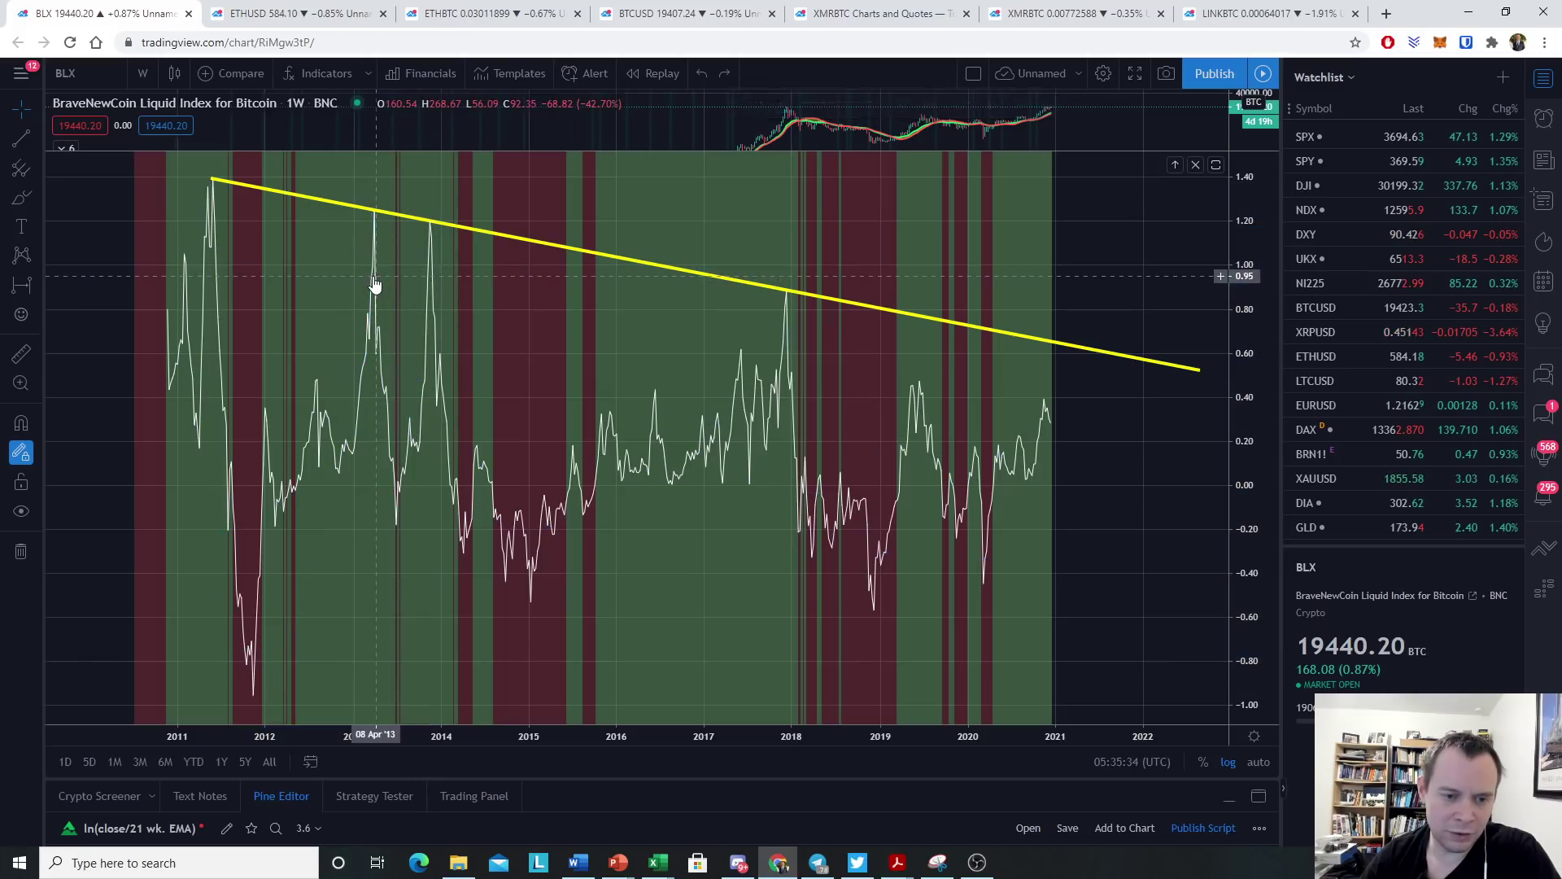
Draw a horizontal trend line along the oscillator's zero level from 29 November 2010 to 27 November 2023.
scroll(983, 394, down, 5)
drag(1032, 361, 1109, 530)
scroll(989, 507, up, 3)
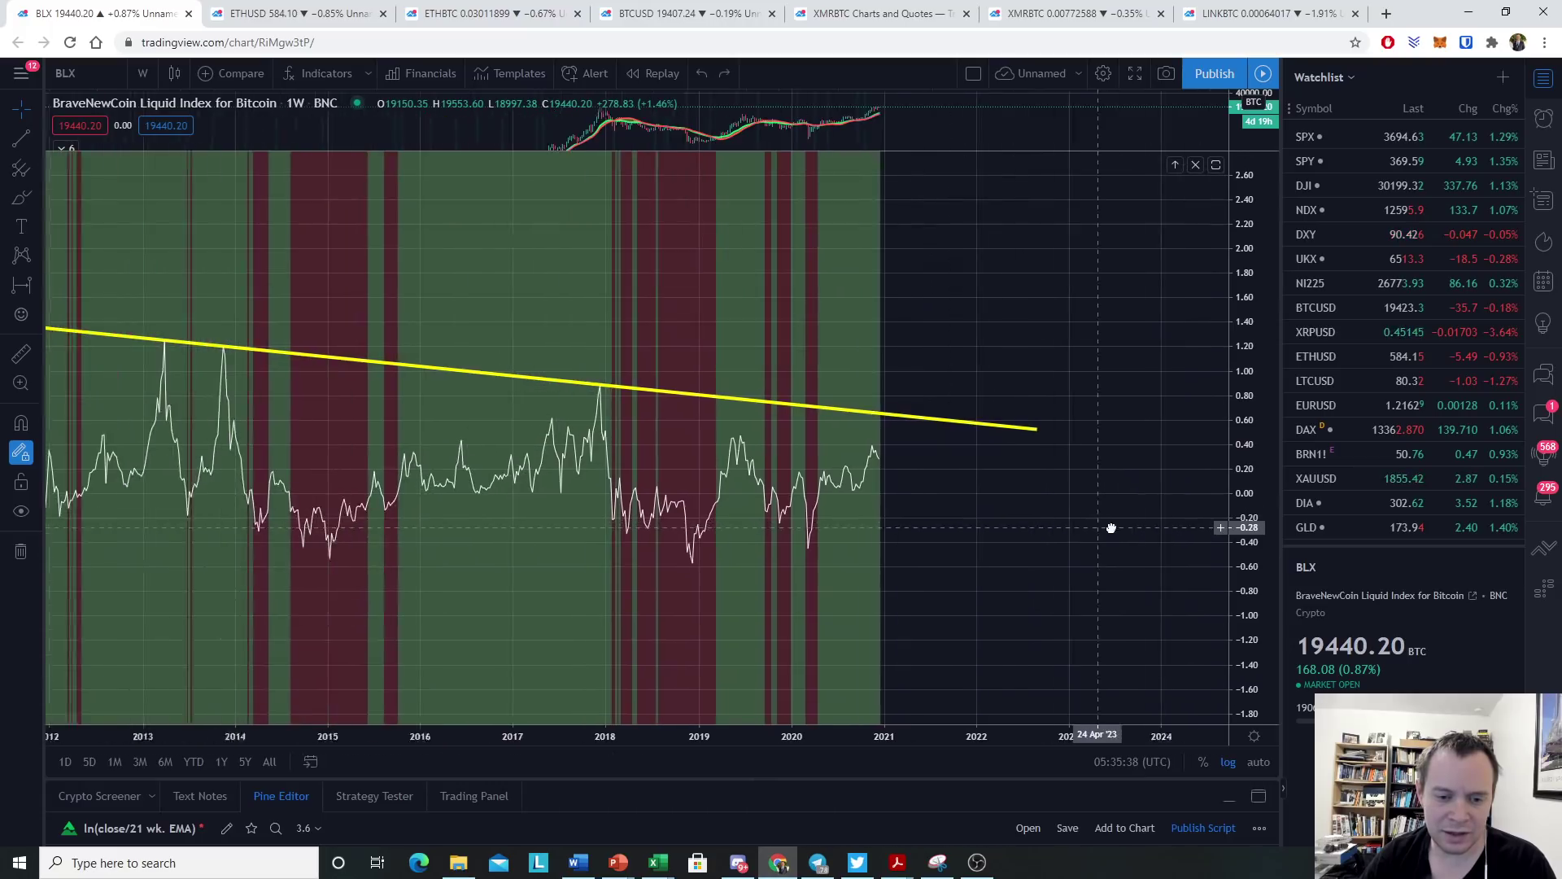
scroll(1109, 530, down, 3)
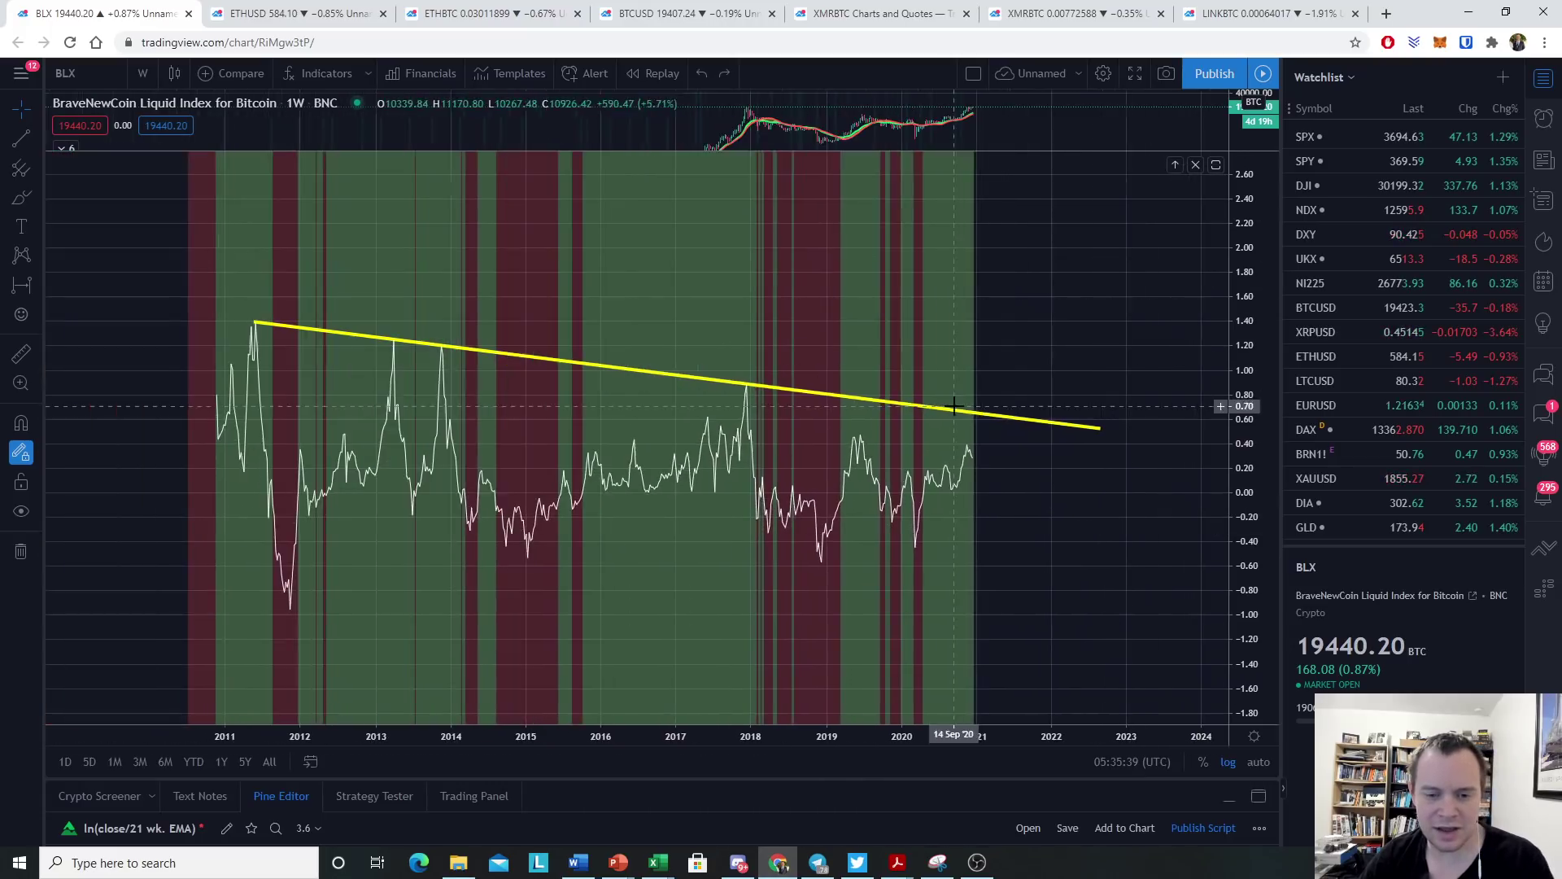
click(19, 140)
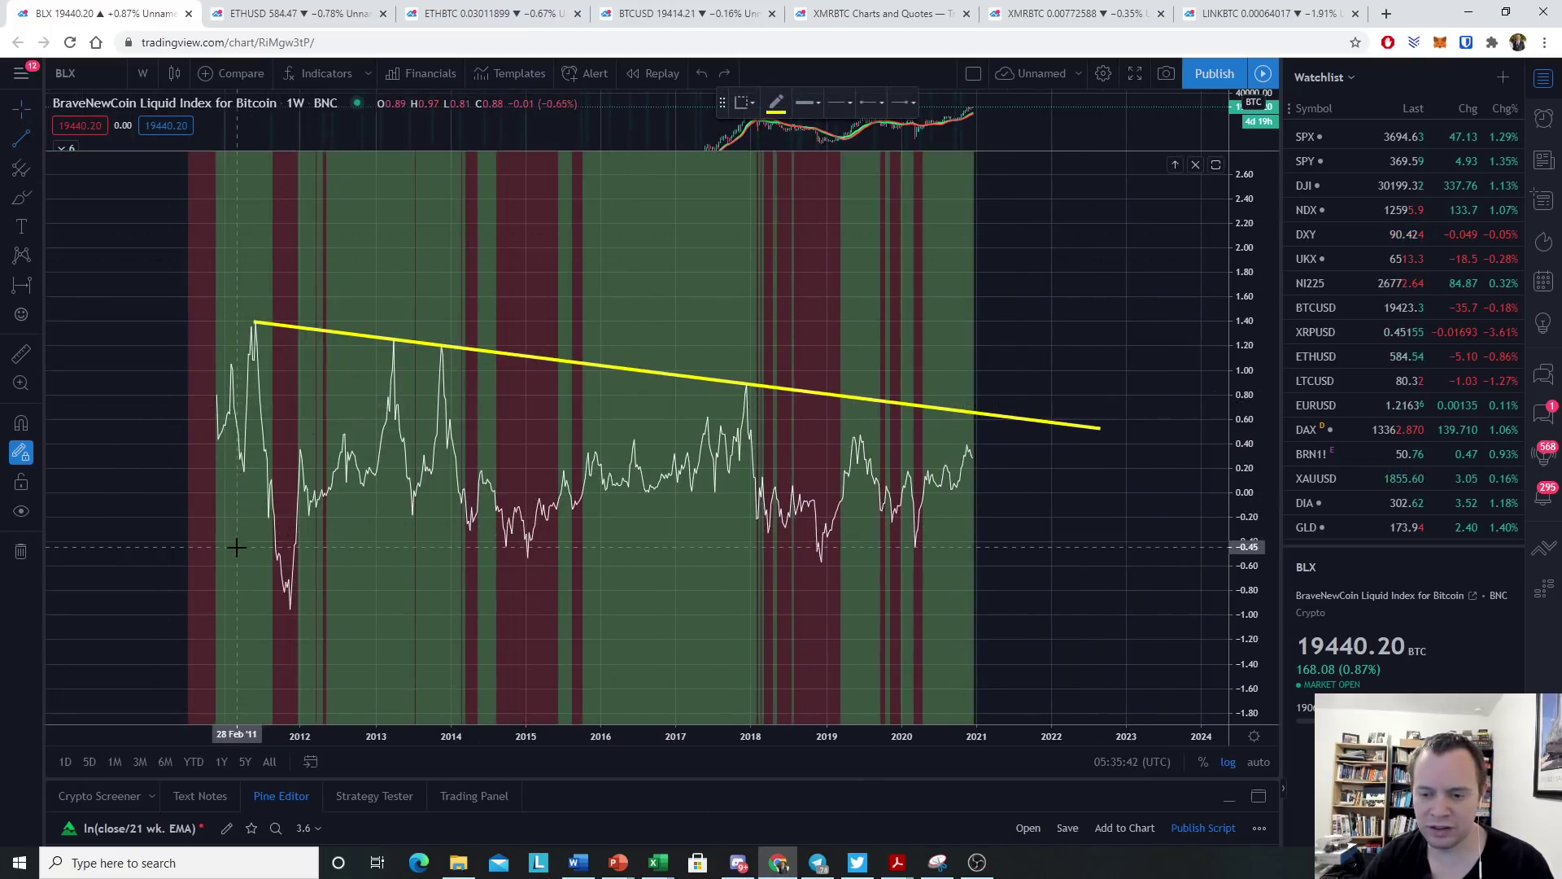
click(219, 493)
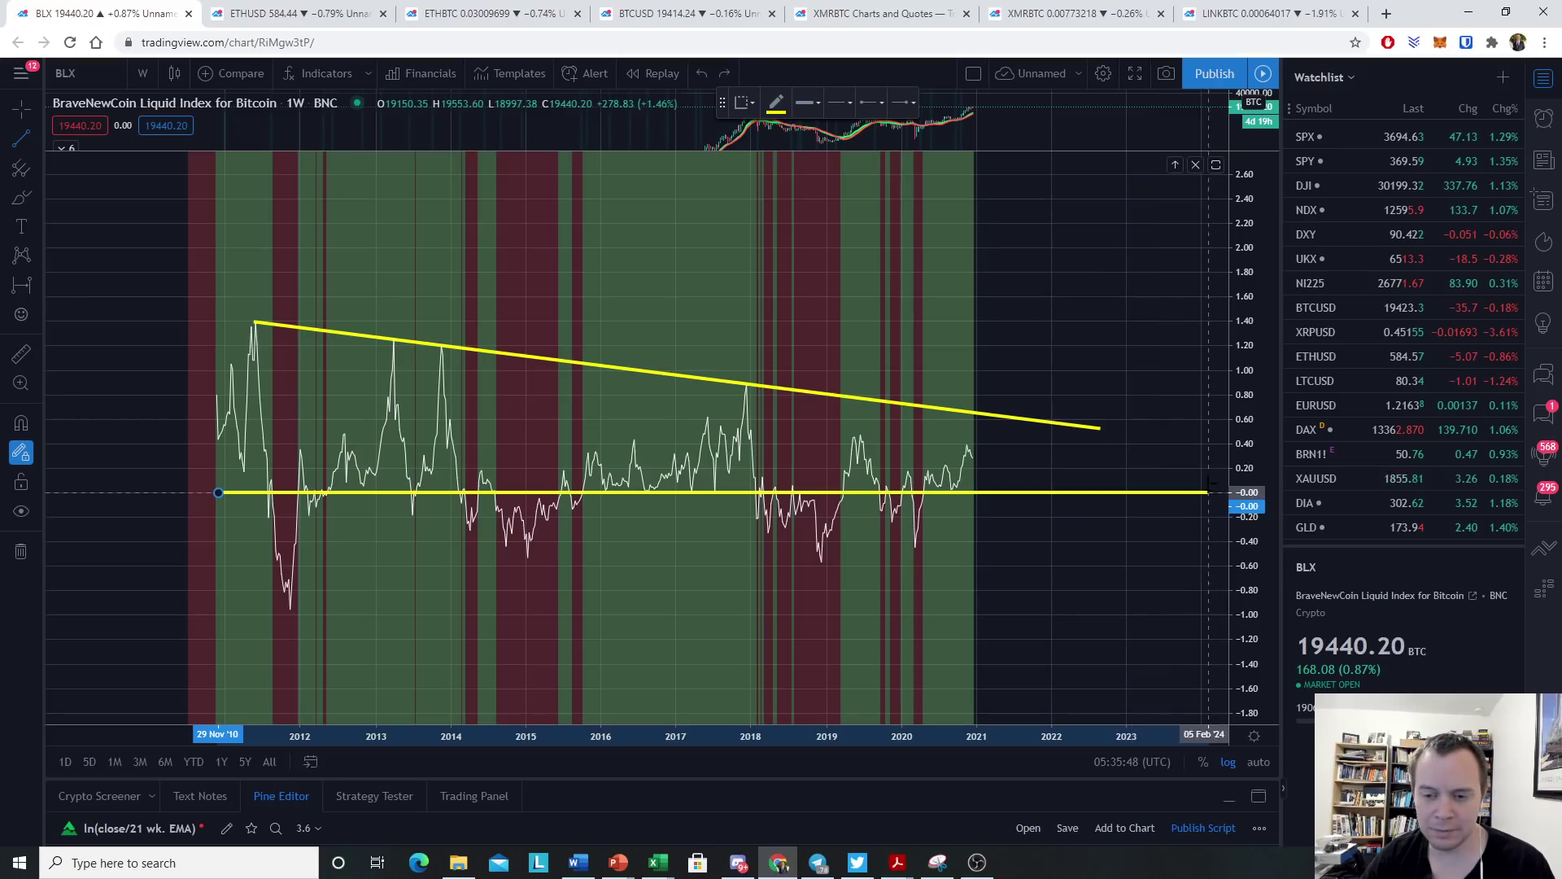
click(1194, 493)
Circle the 2011, two 2013 and 2017 oscillator peaks along the descending trend line with the brush.
scroll(935, 593, down, 2)
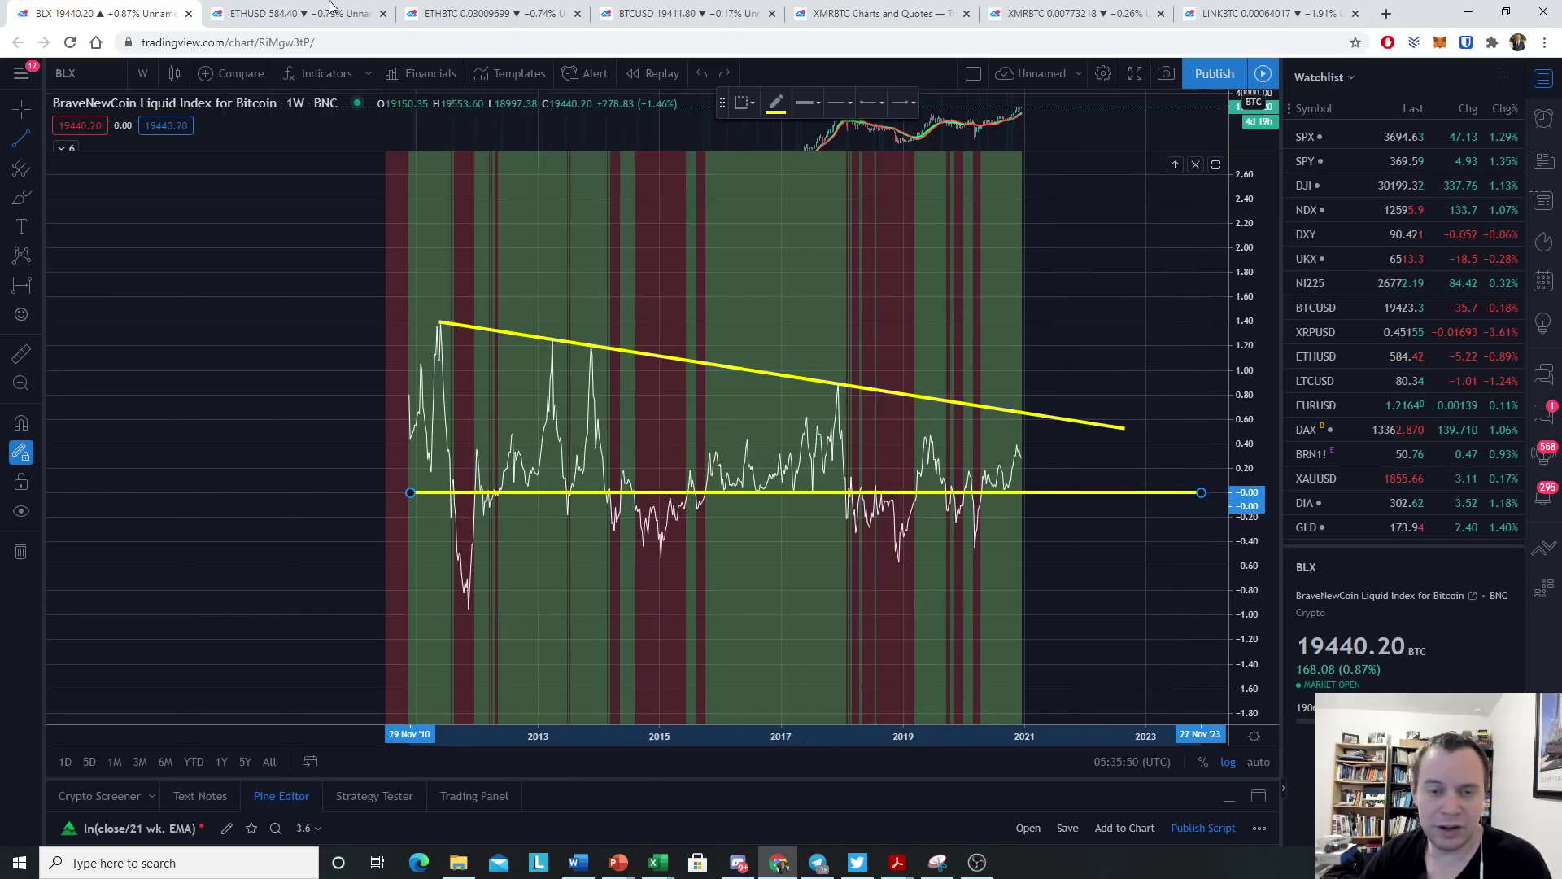
scroll(977, 489, up, 2)
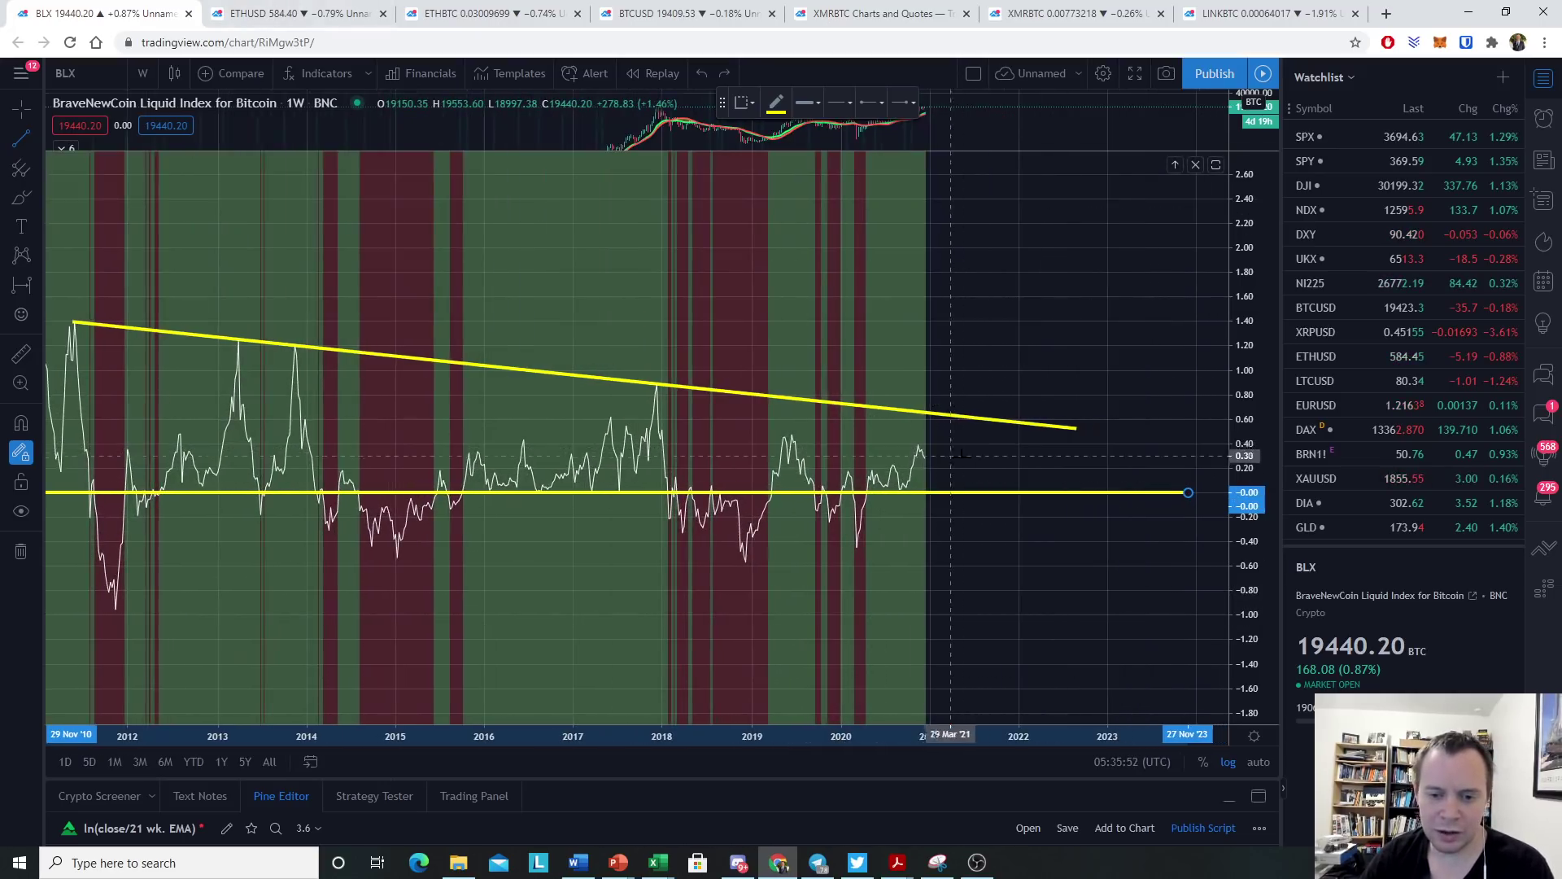
drag(1251, 502, 1250, 444)
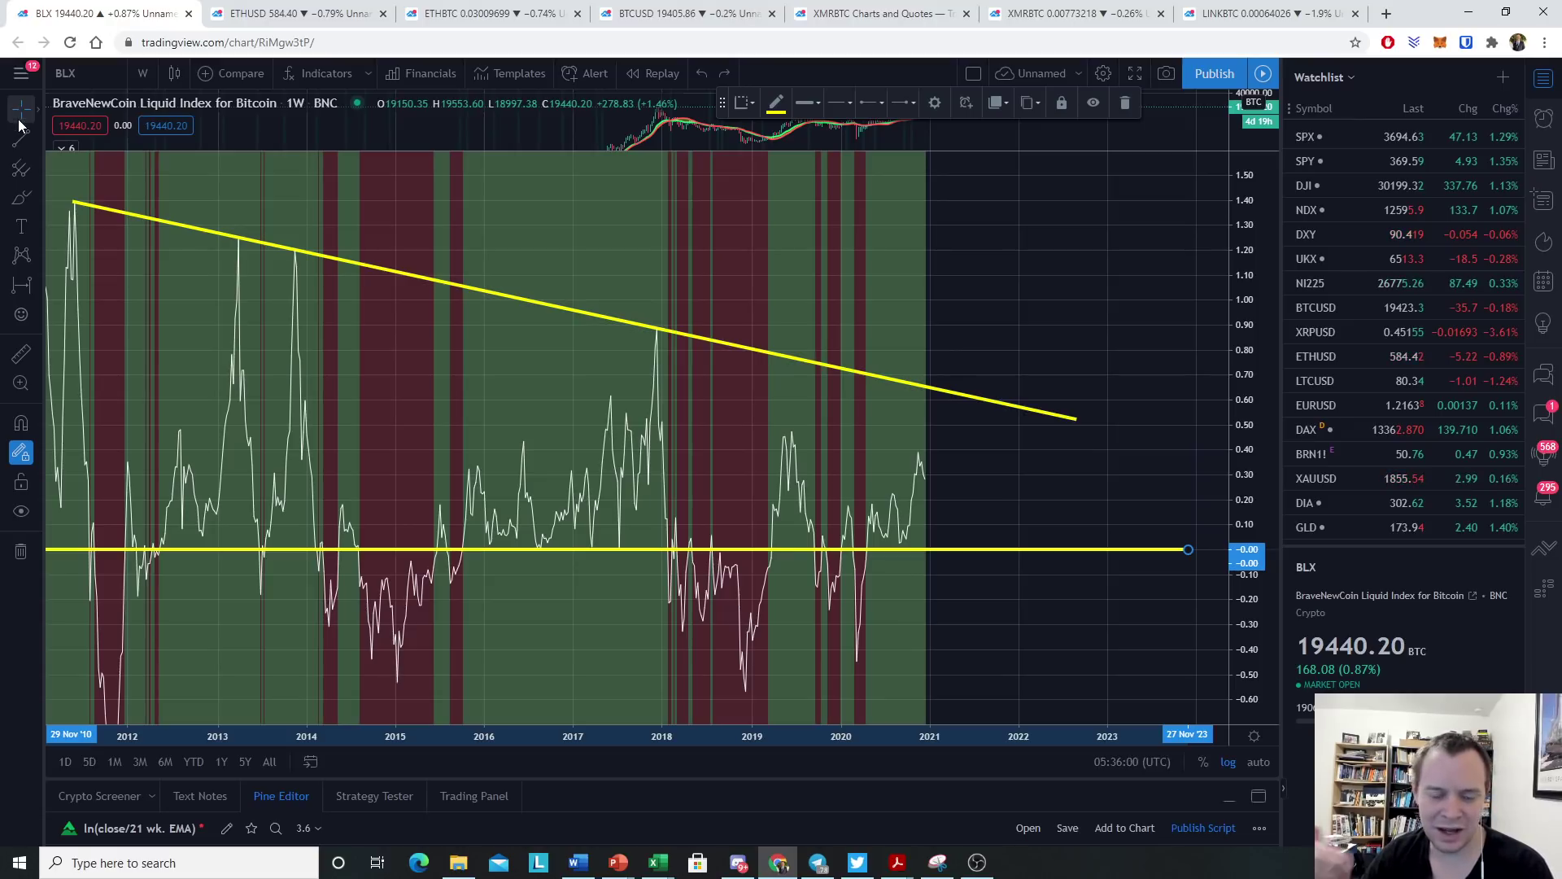
click(20, 198)
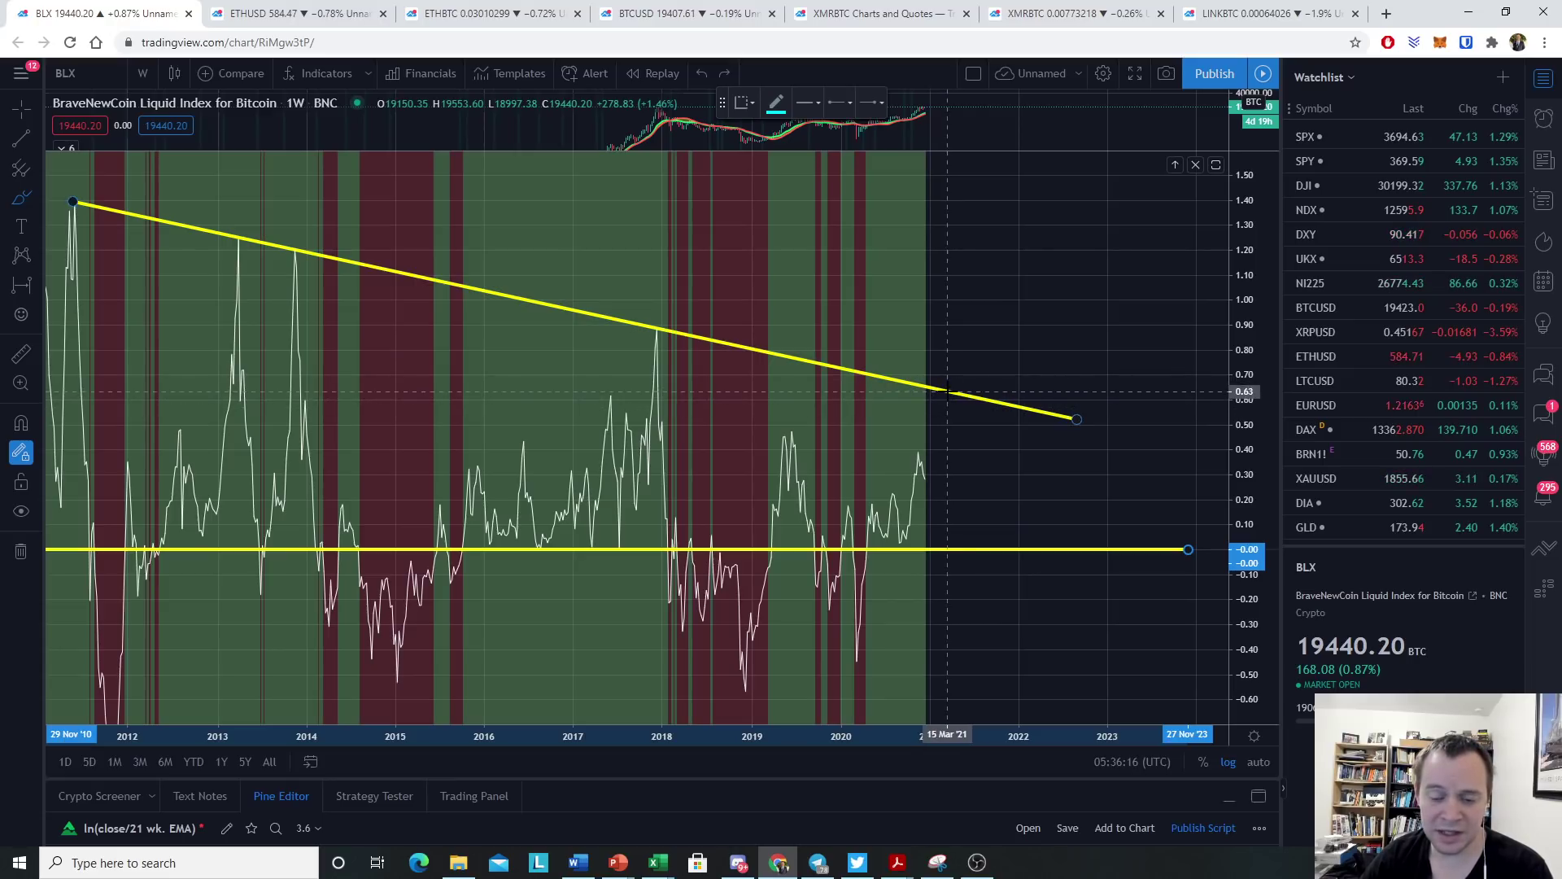
mouse_move(74, 200)
mouse_down()
mouse_move(68, 232)
mouse_move(76, 202)
mouse_up()
mouse_move(244, 229)
mouse_down()
mouse_move(241, 268)
mouse_move(248, 229)
mouse_move(296, 241)
mouse_up()
drag(656, 317, 656, 321)
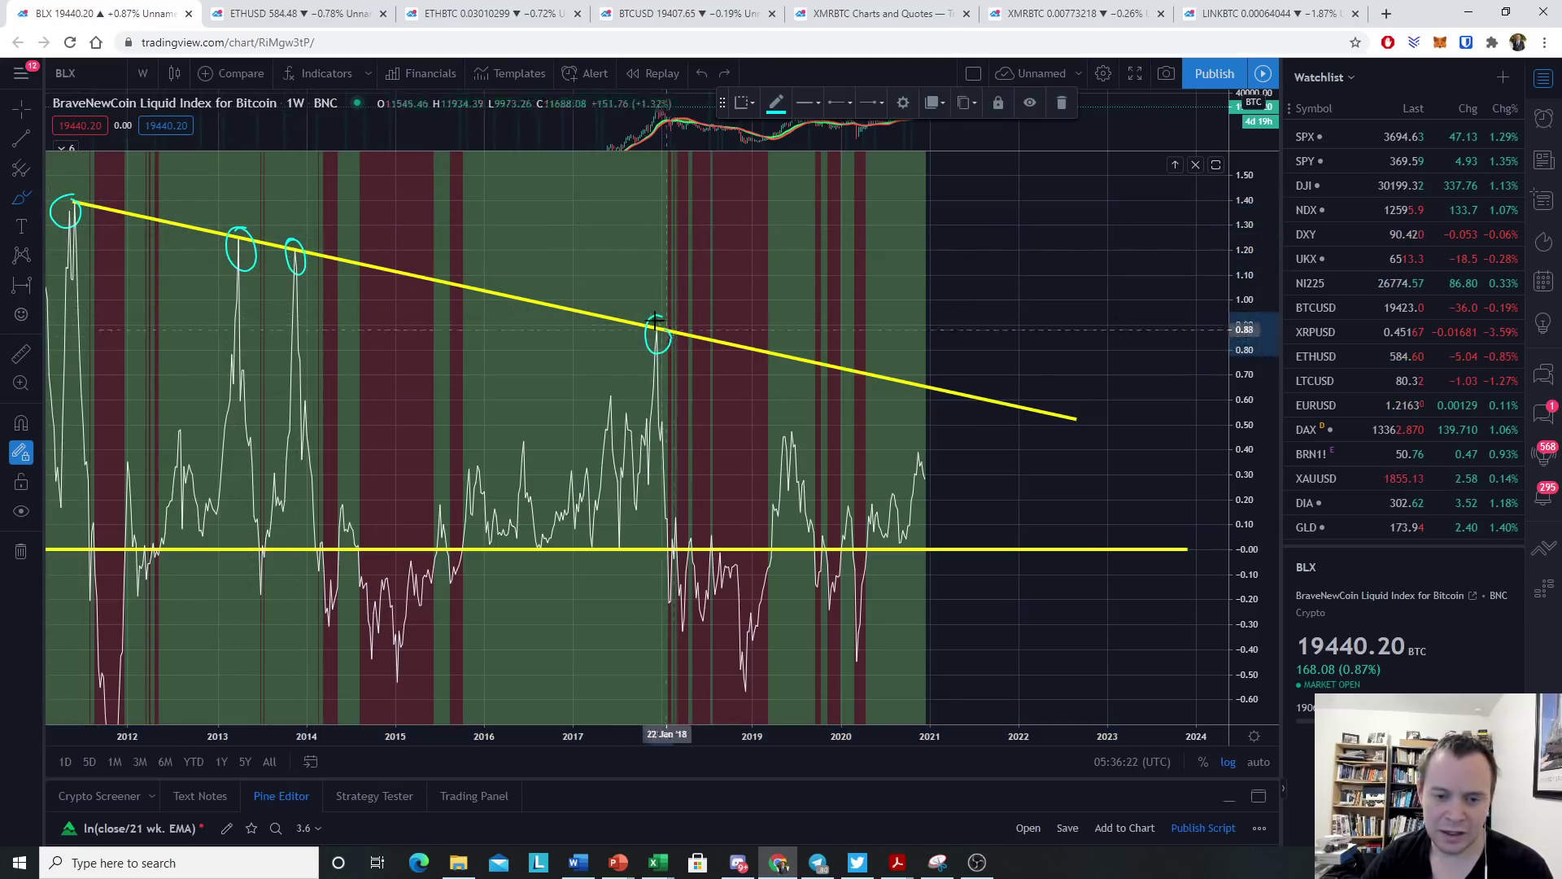
Extend the end of the descending trend line to about 0.09 in late January 2028.
scroll(1086, 293, down, 2)
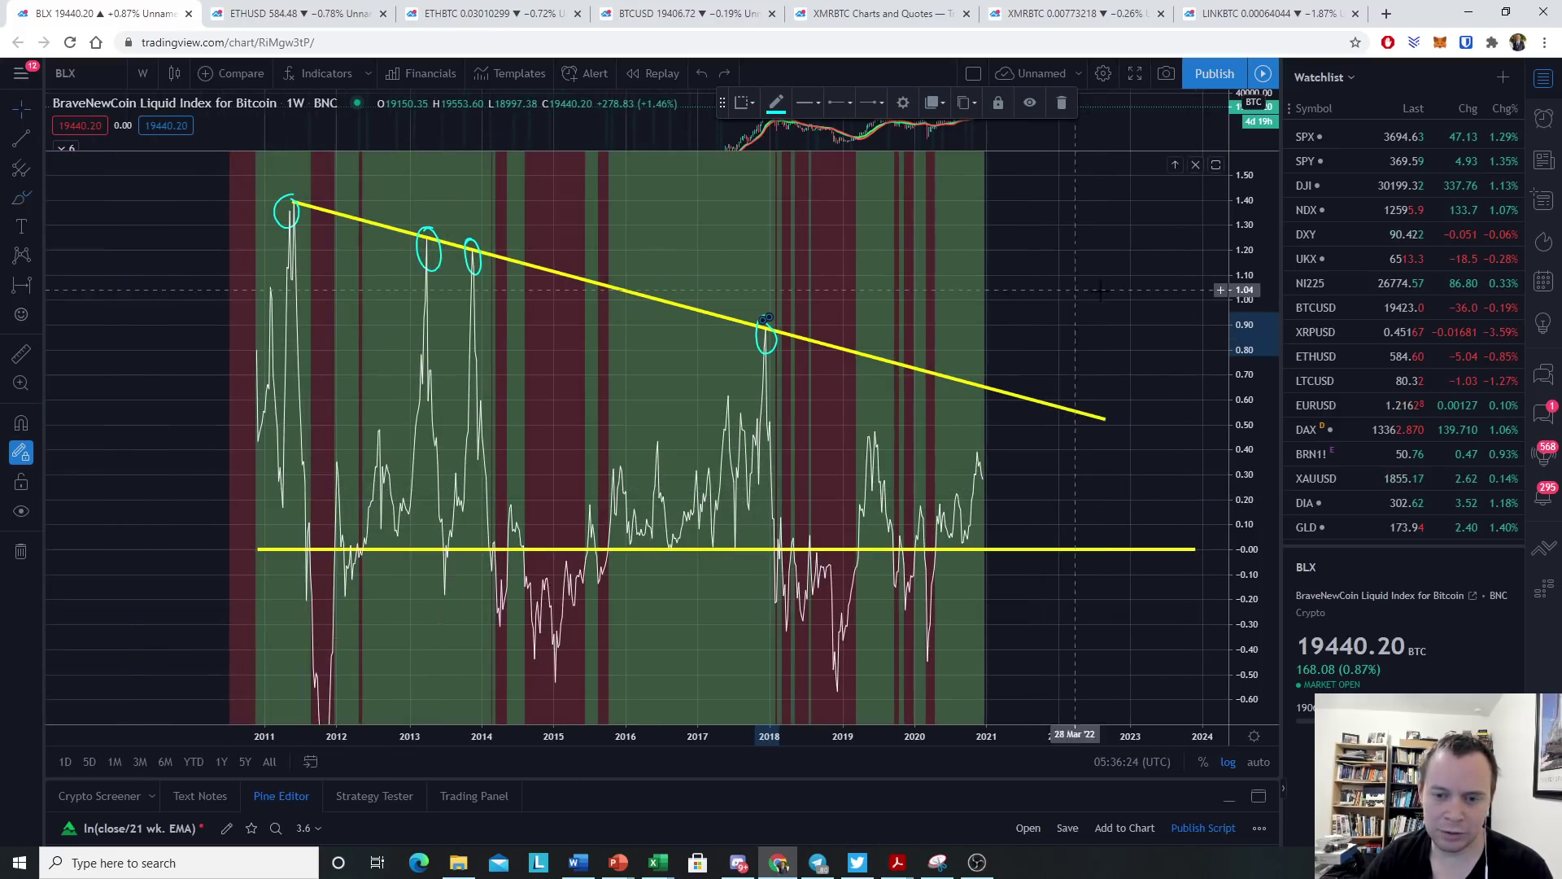
scroll(1100, 290, down, 2)
drag(1245, 346, 1245, 407)
drag(696, 470, 873, 470)
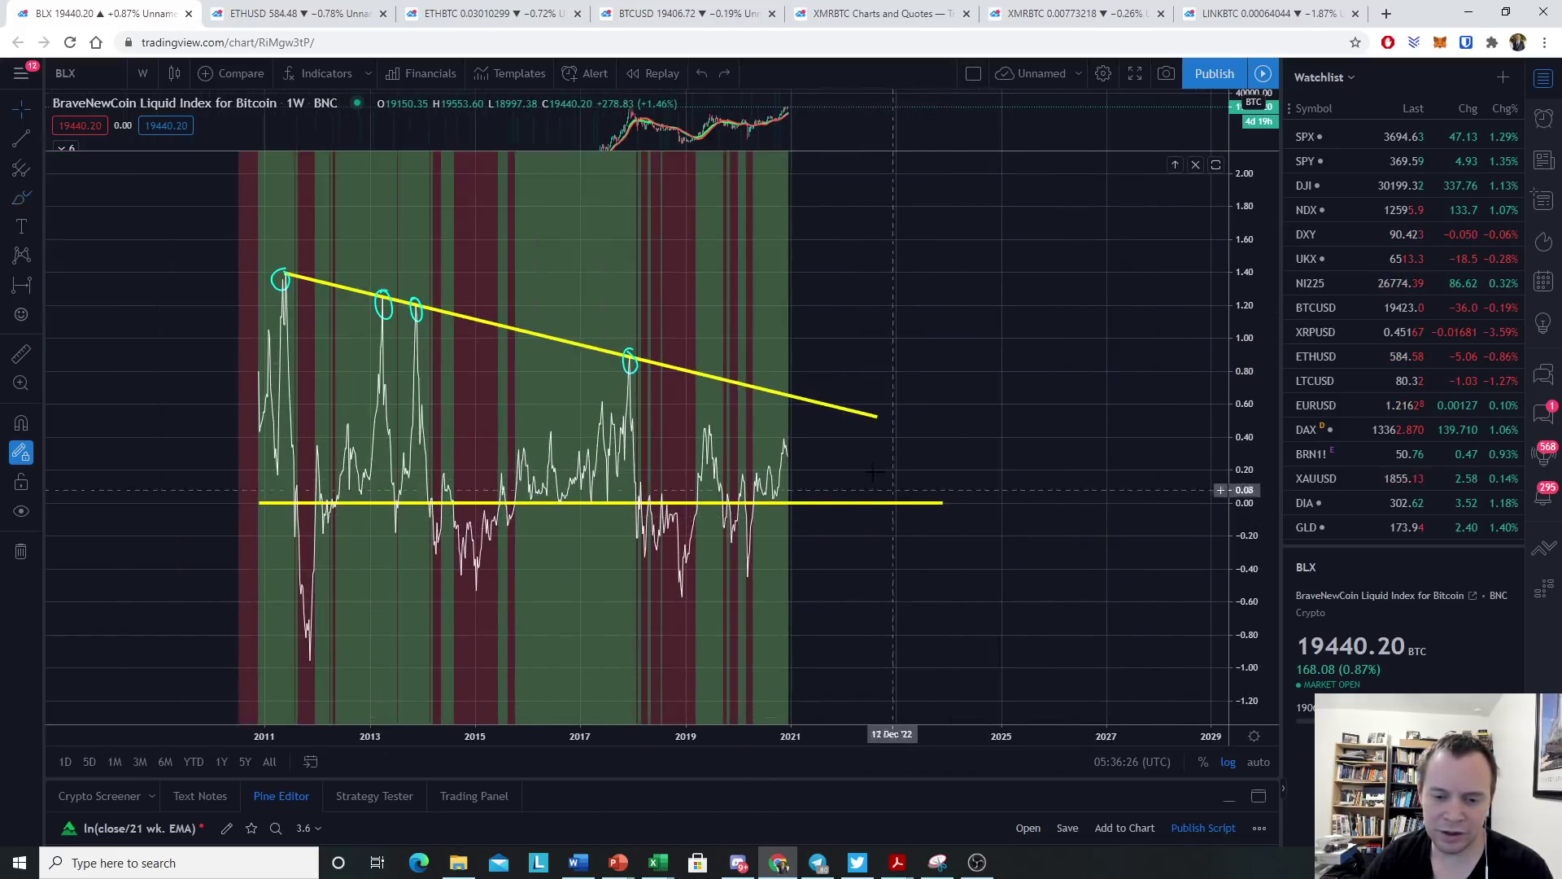
drag(877, 416, 1163, 488)
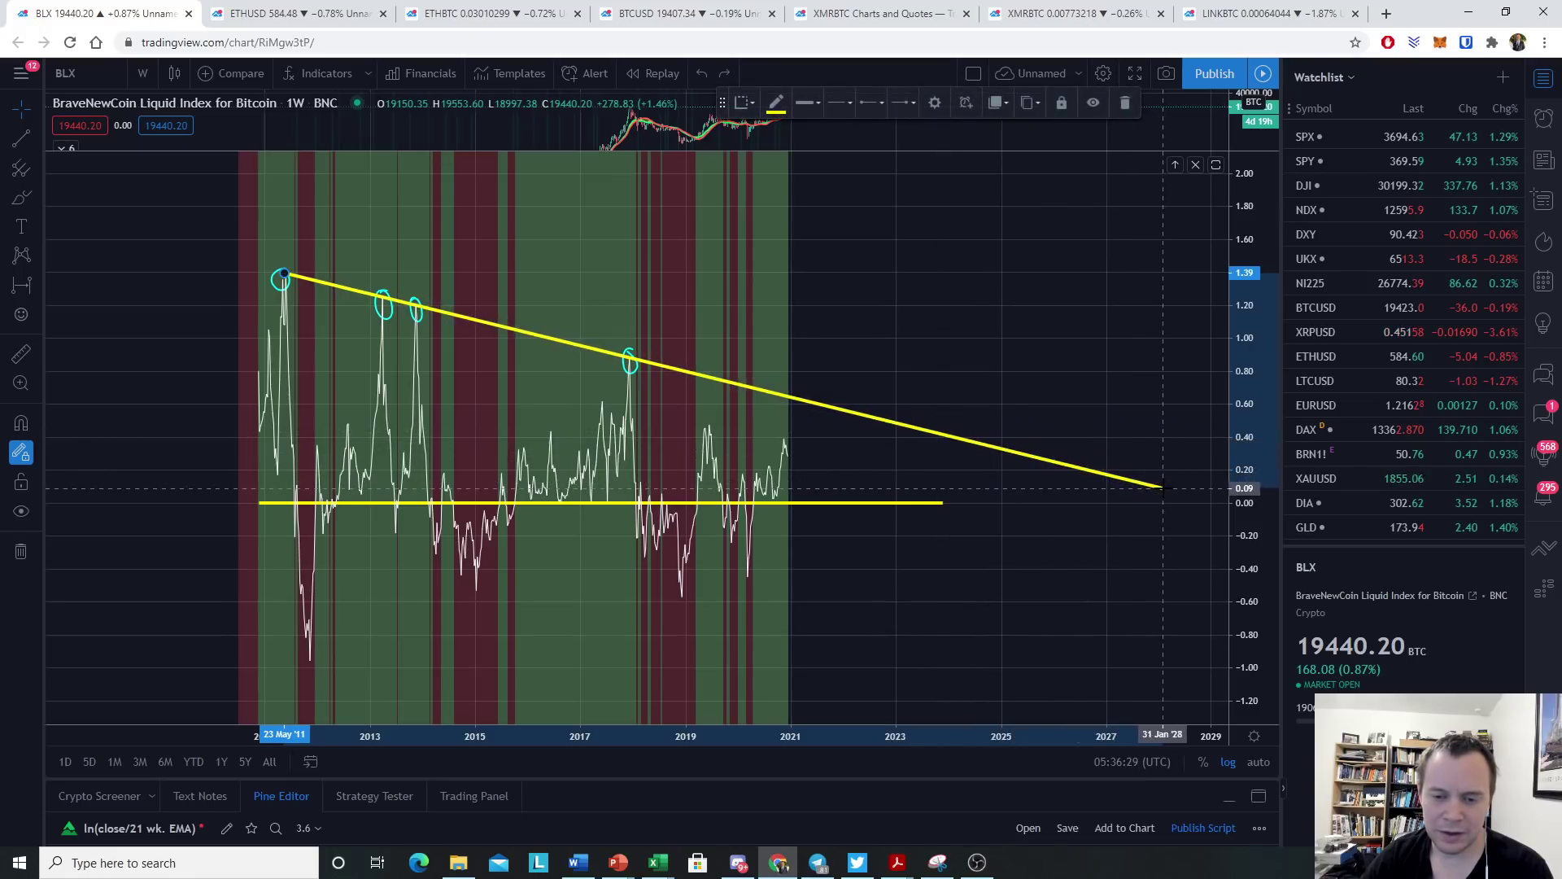
Sketch two possible future oscillator paths with the brush from late December 2020 onward, and remove both.
click(17, 200)
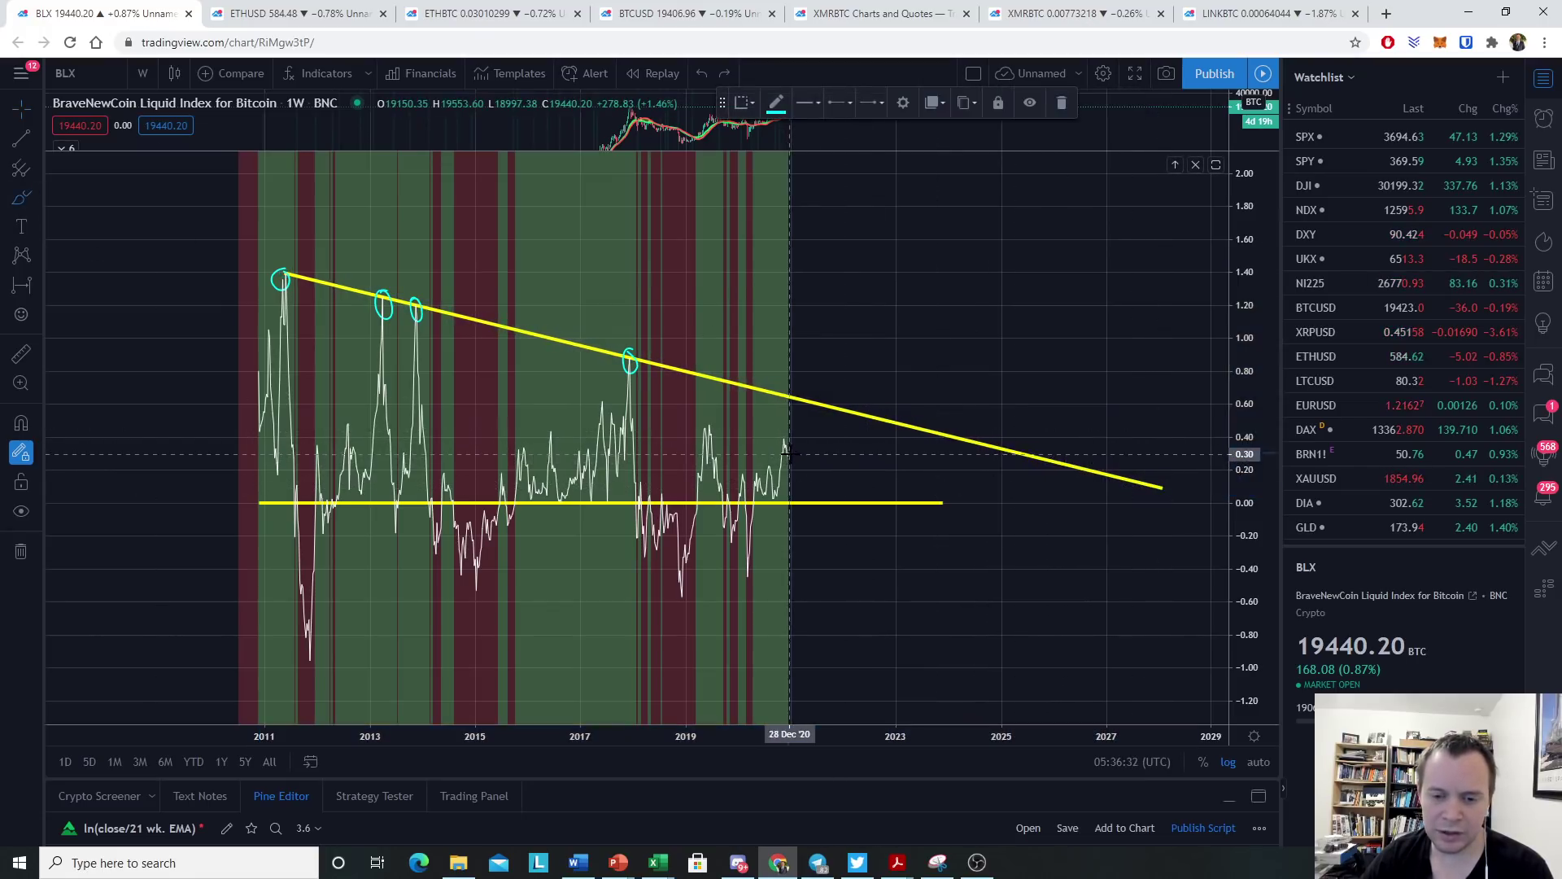
mouse_move(788, 454)
mouse_down()
mouse_move(819, 435)
mouse_move(976, 466)
mouse_move(1066, 461)
mouse_move(1174, 426)
mouse_up()
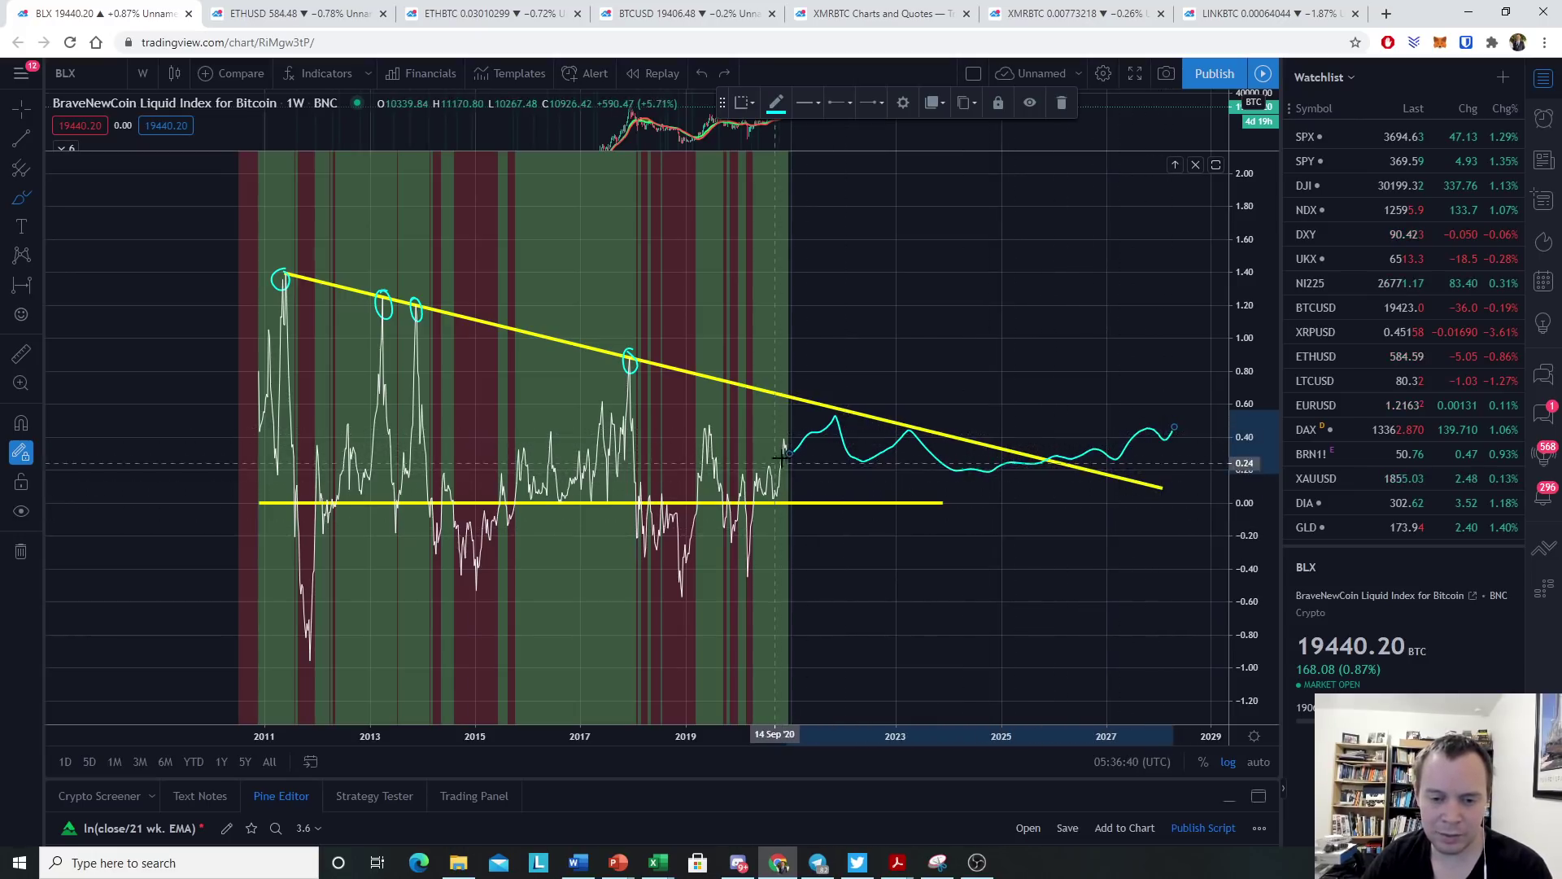
mouse_move(788, 455)
mouse_down()
mouse_move(840, 489)
mouse_move(945, 453)
mouse_up()
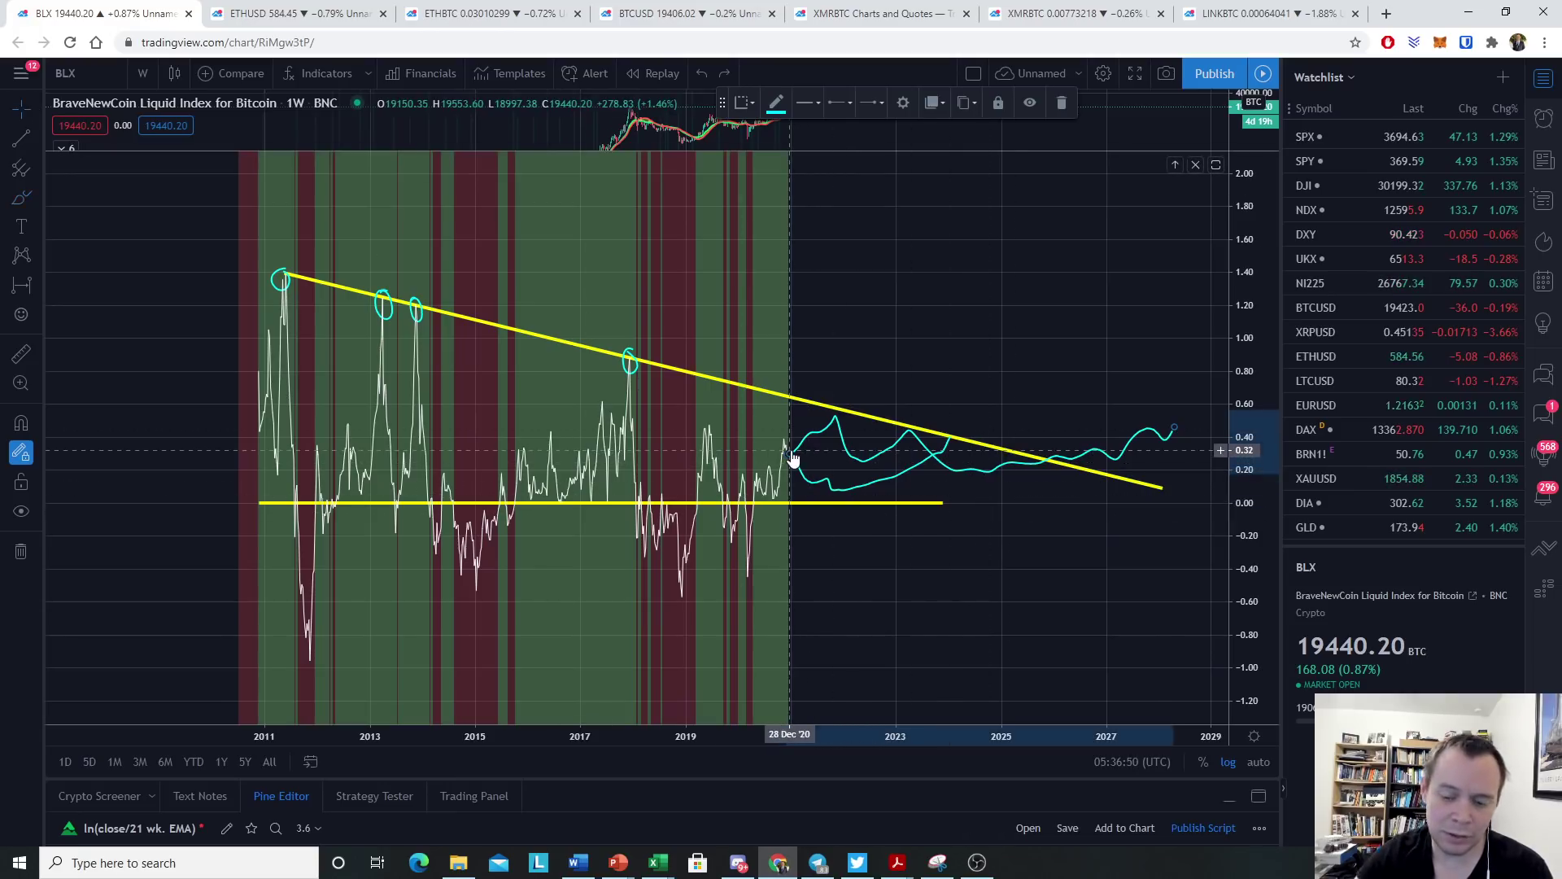
key(ctrl+z)
click(808, 488)
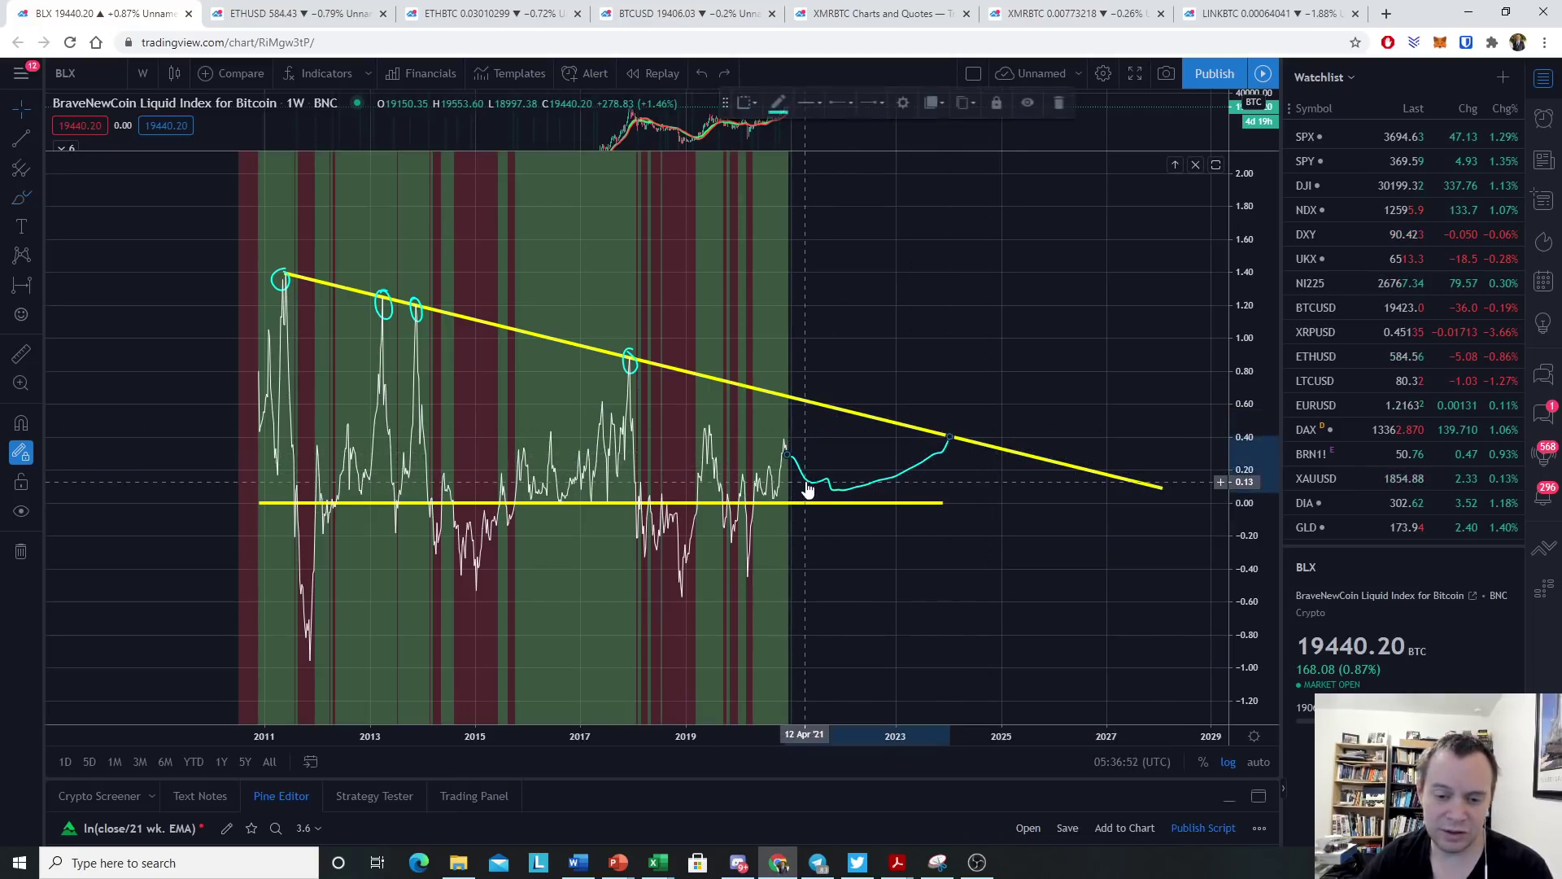
key(Delete)
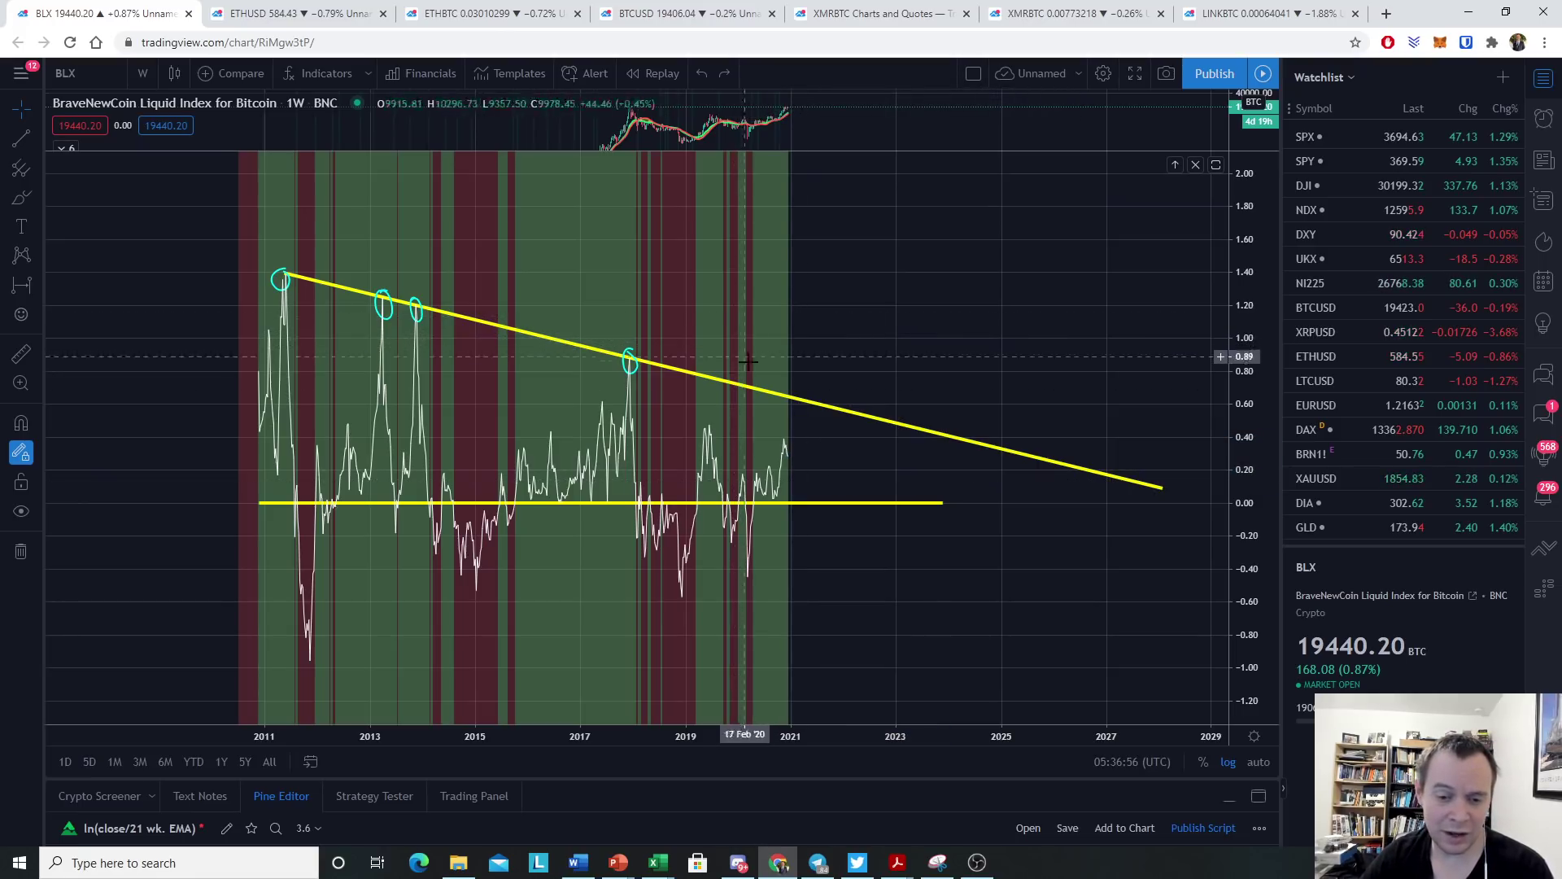
Add a date range above the first green phase, from 15 November 2010 to 22 August 2011.
scroll(700, 340, up, 2)
drag(693, 340, 1105, 391)
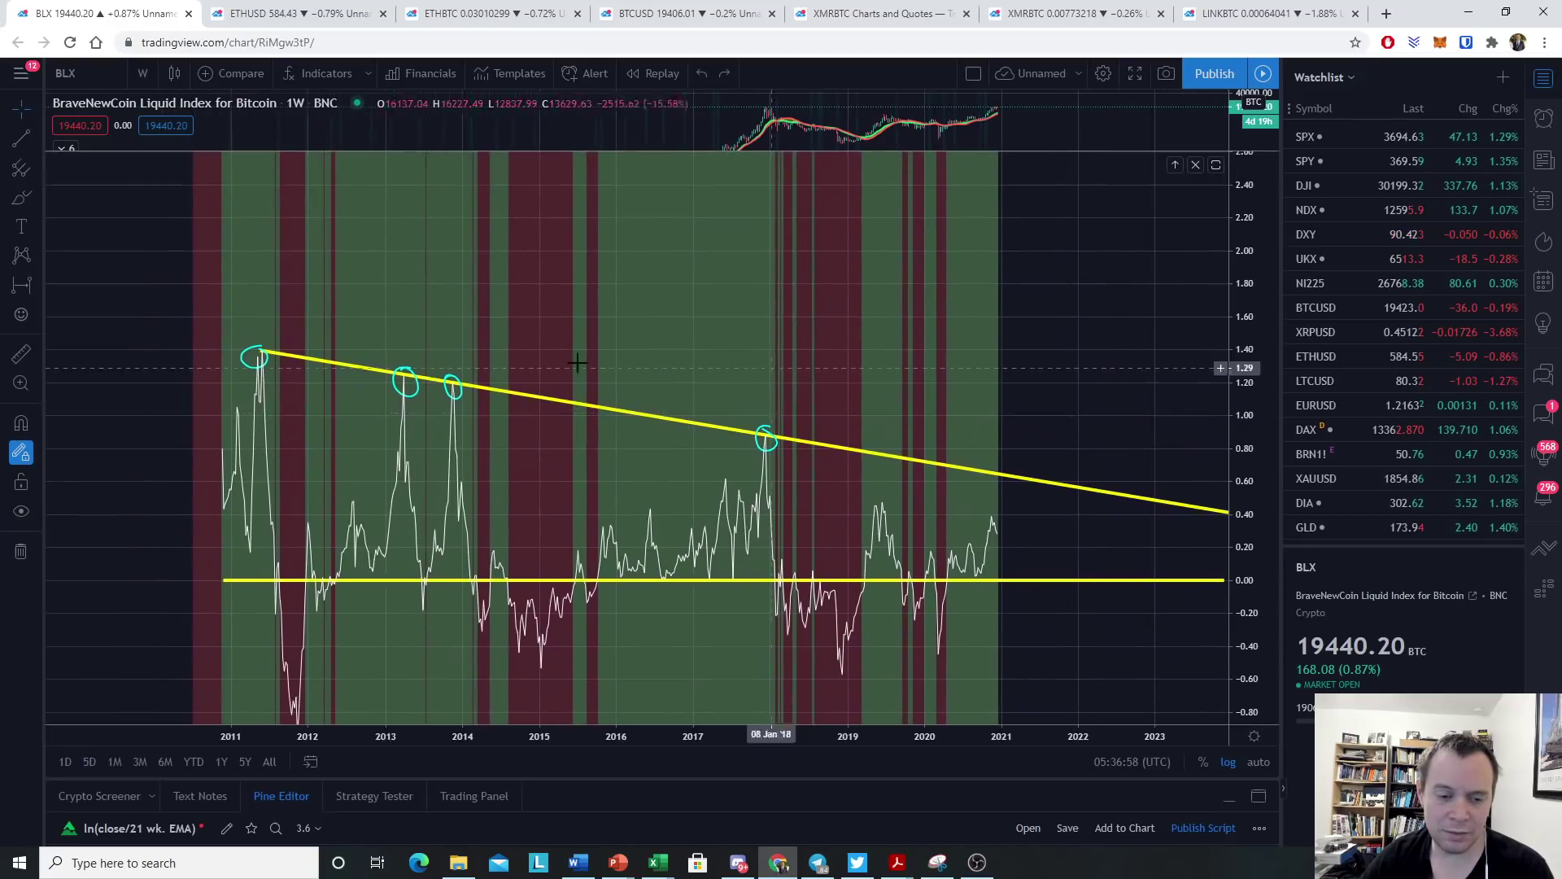
click(21, 285)
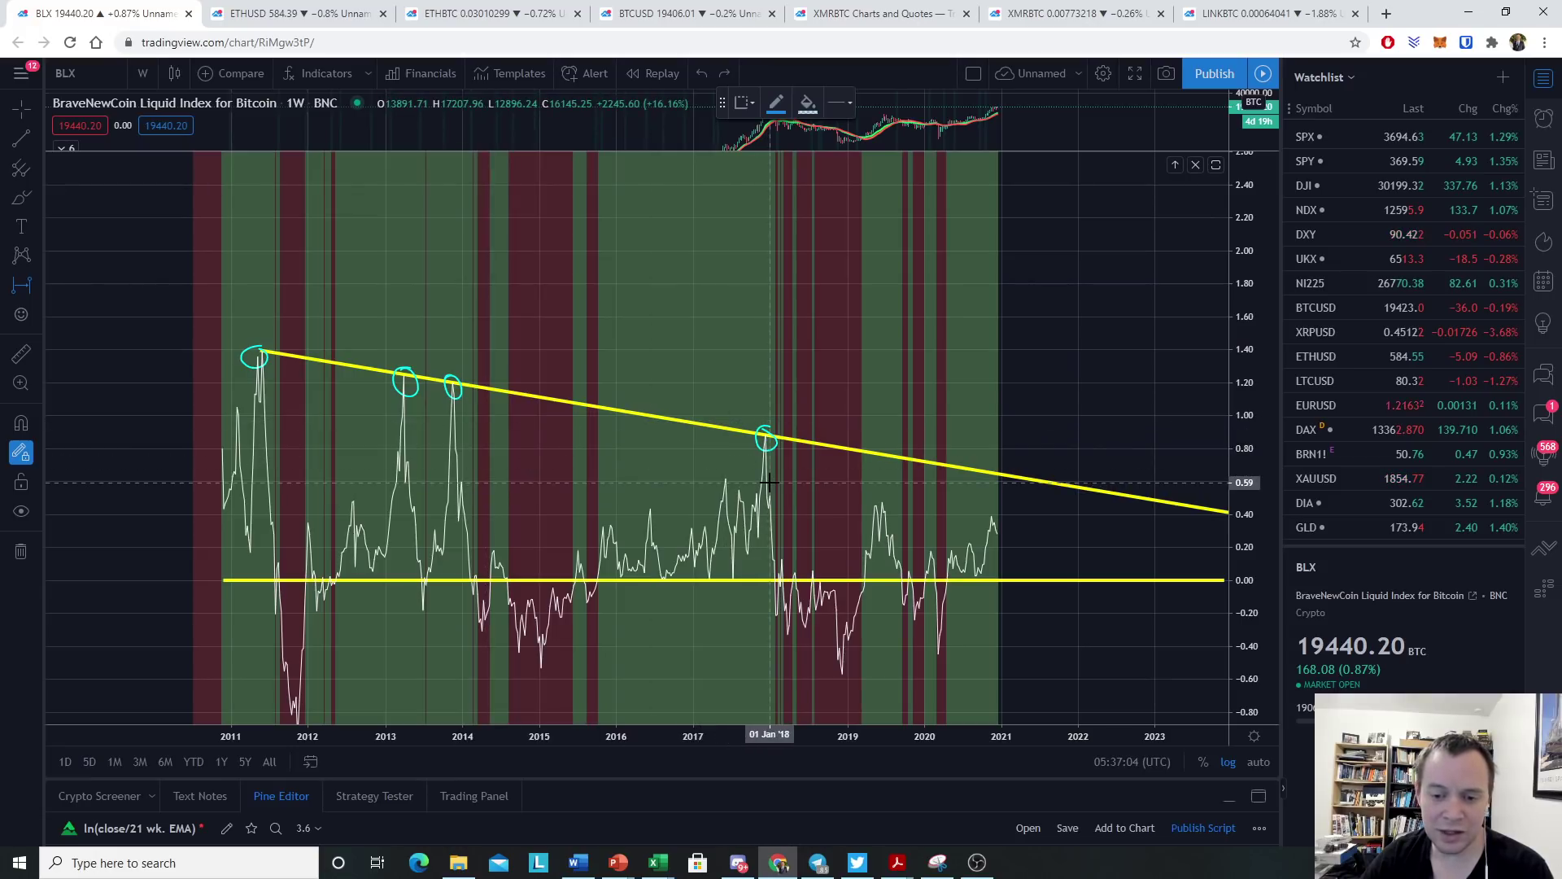
click(221, 272)
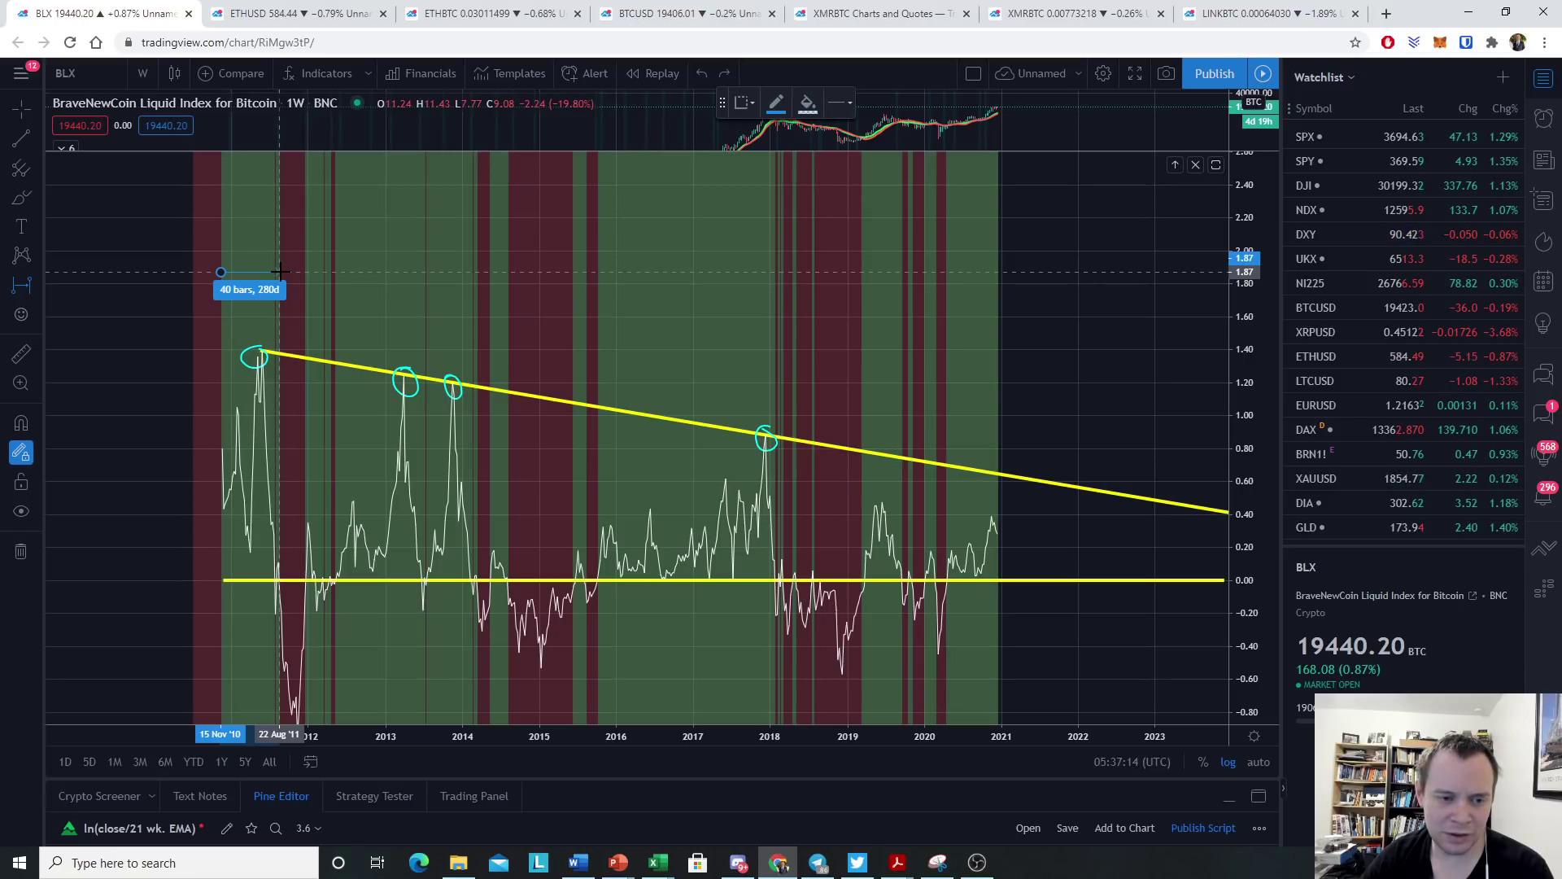
click(279, 271)
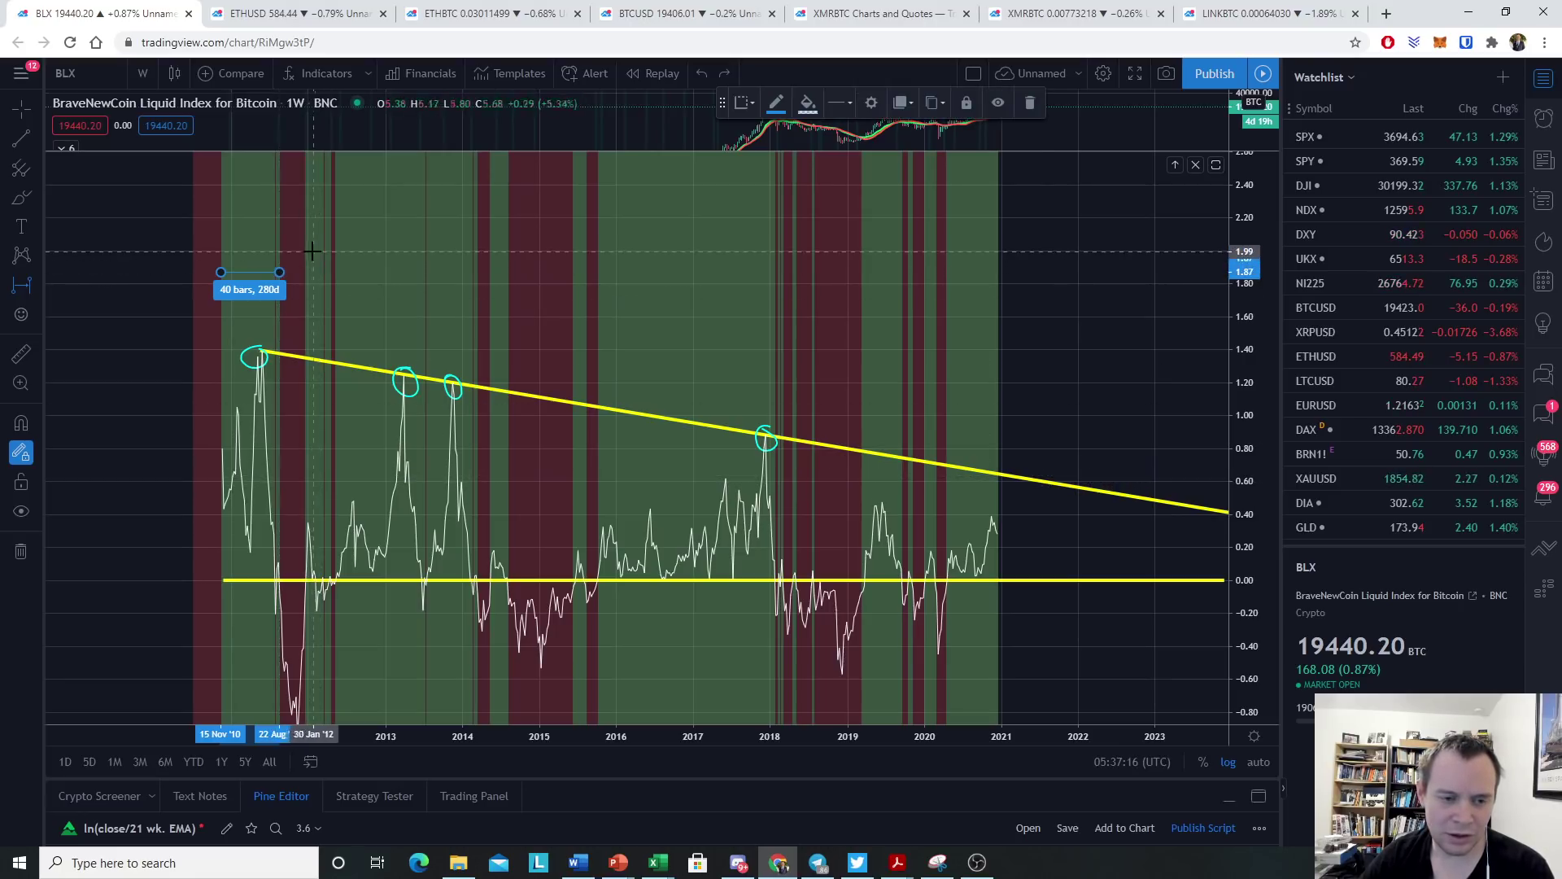
Add a date range above the second main green phase, spanning 14 May 2012 to 17 March 2014.
click(306, 253)
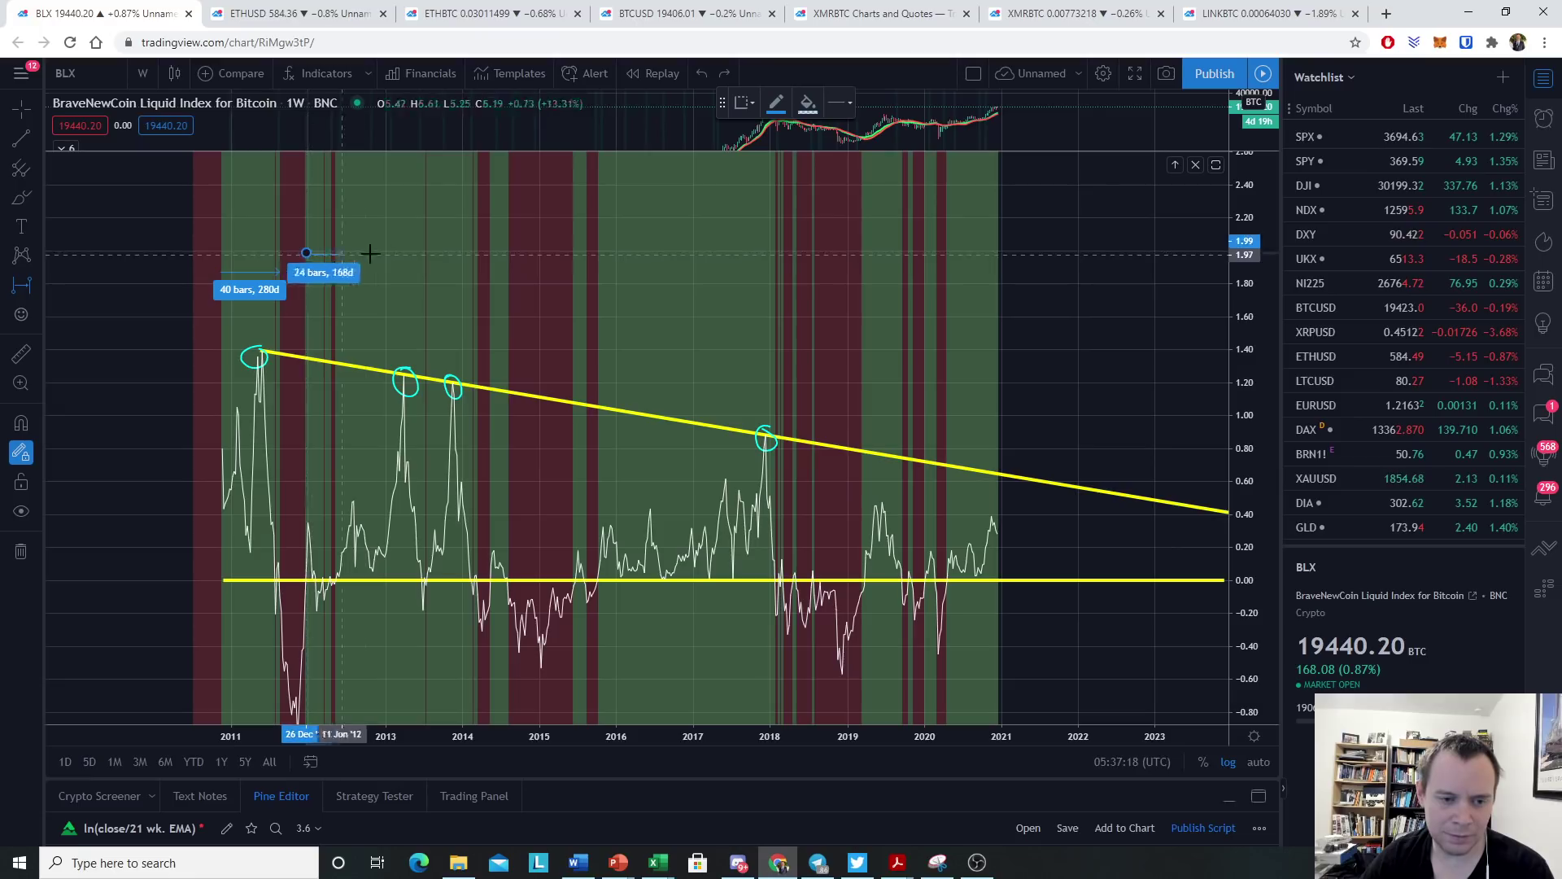
click(478, 252)
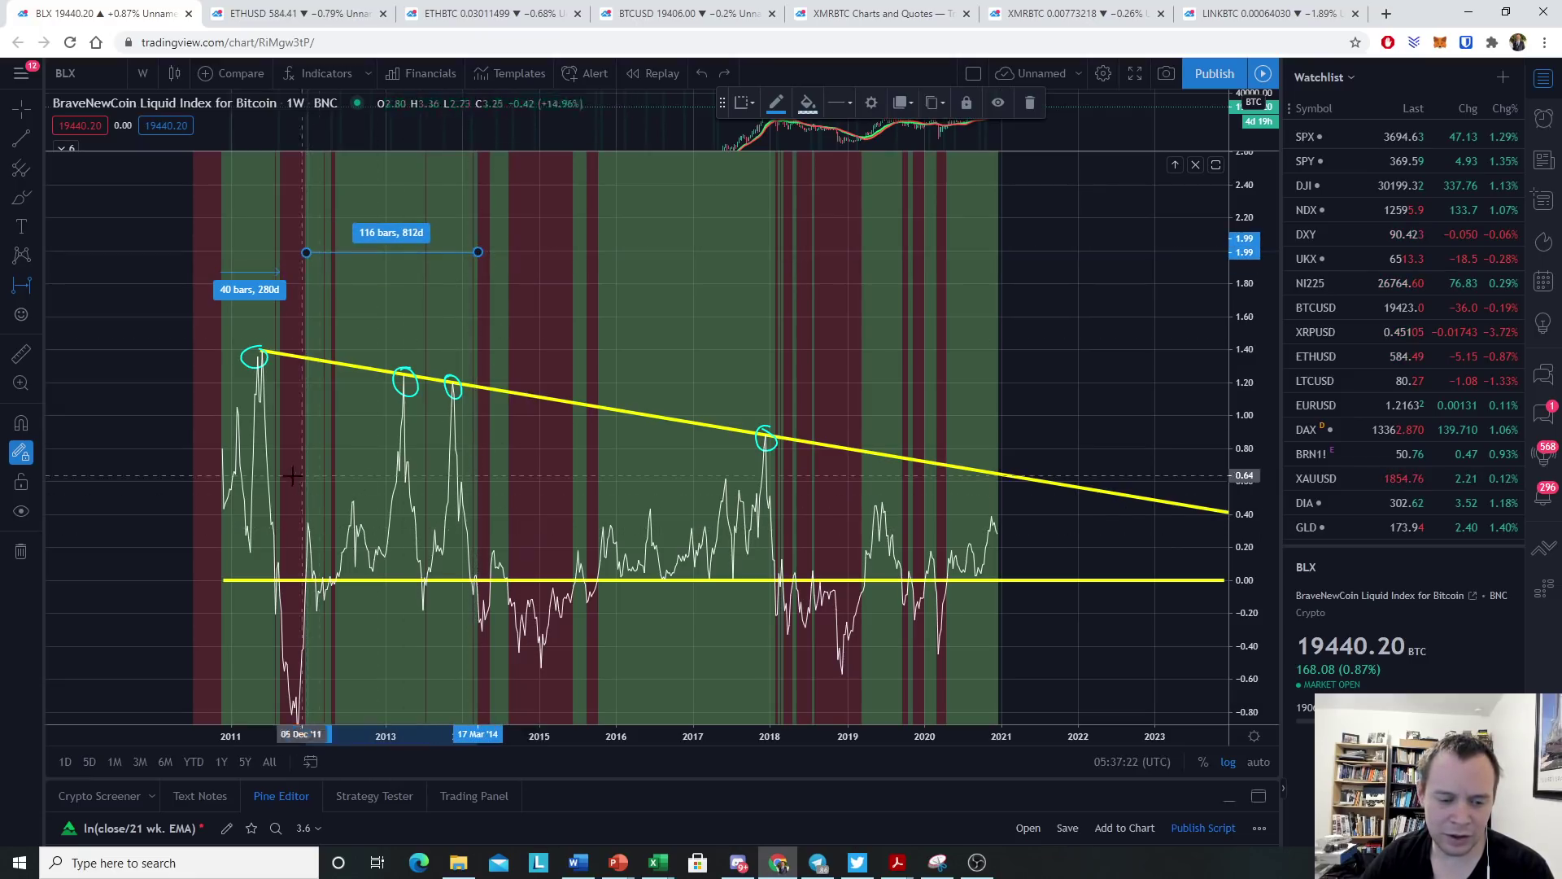
drag(1251, 273, 1290, 472)
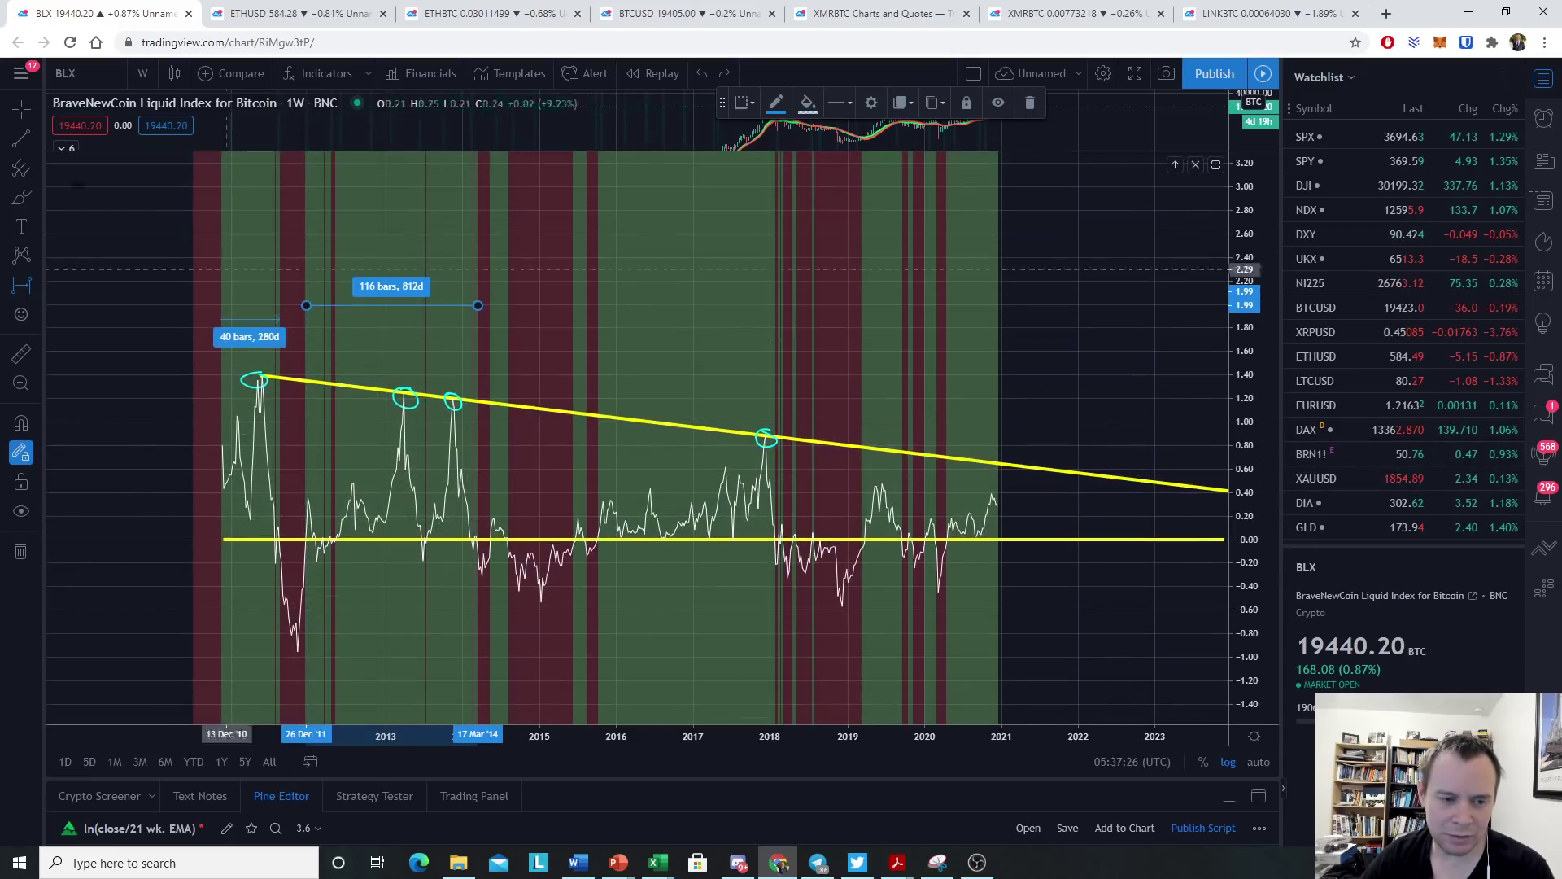
drag(306, 305, 336, 301)
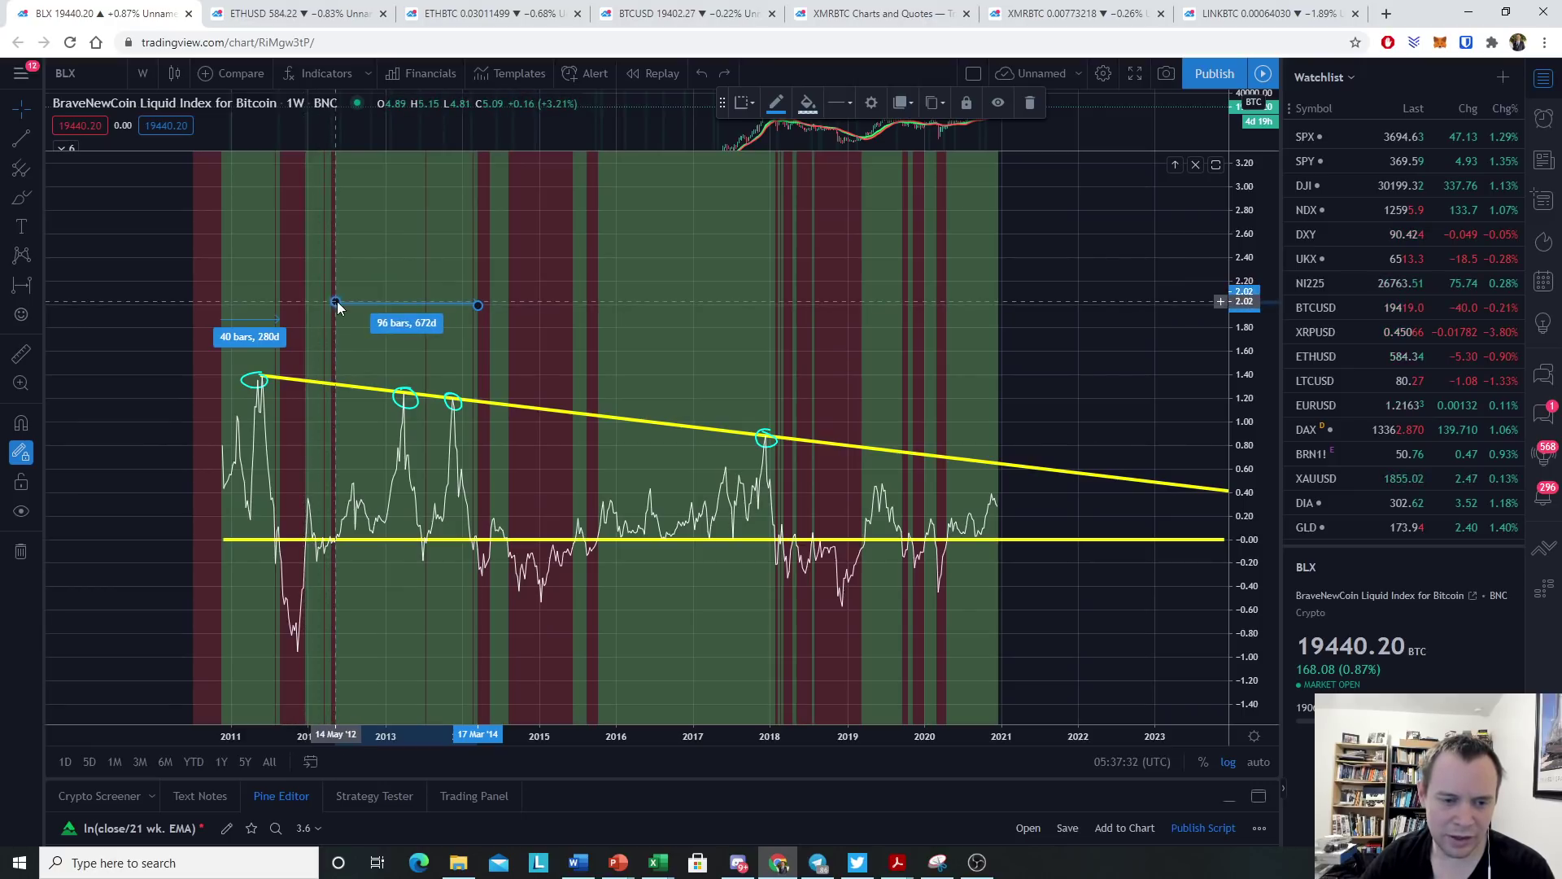
Add a date range above the third main green phase, from 19 October 2015 to 22 January 2018.
click(24, 285)
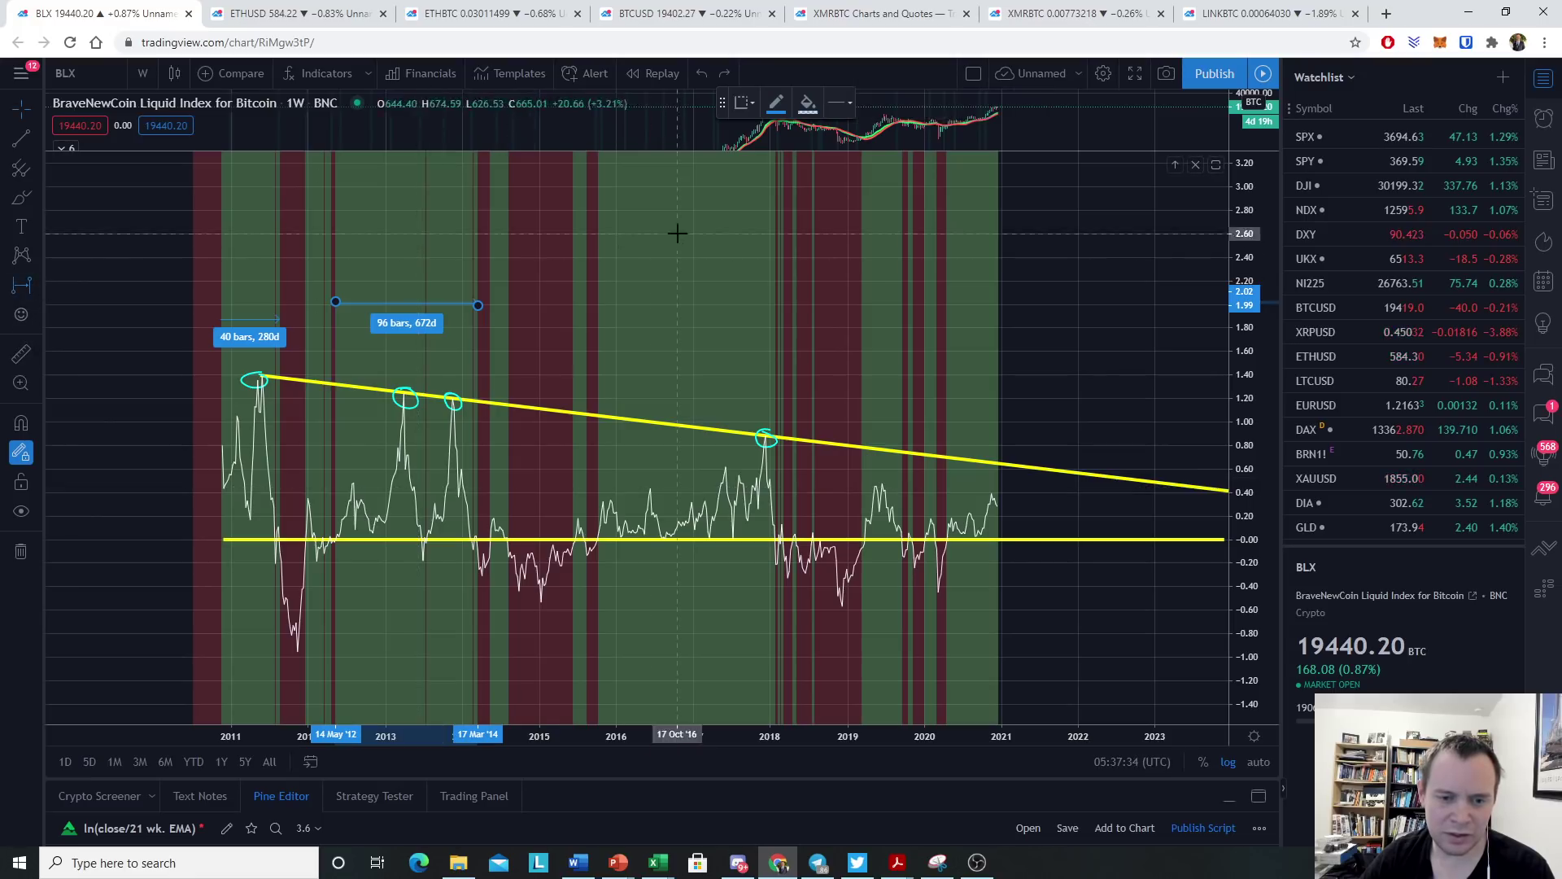
click(600, 271)
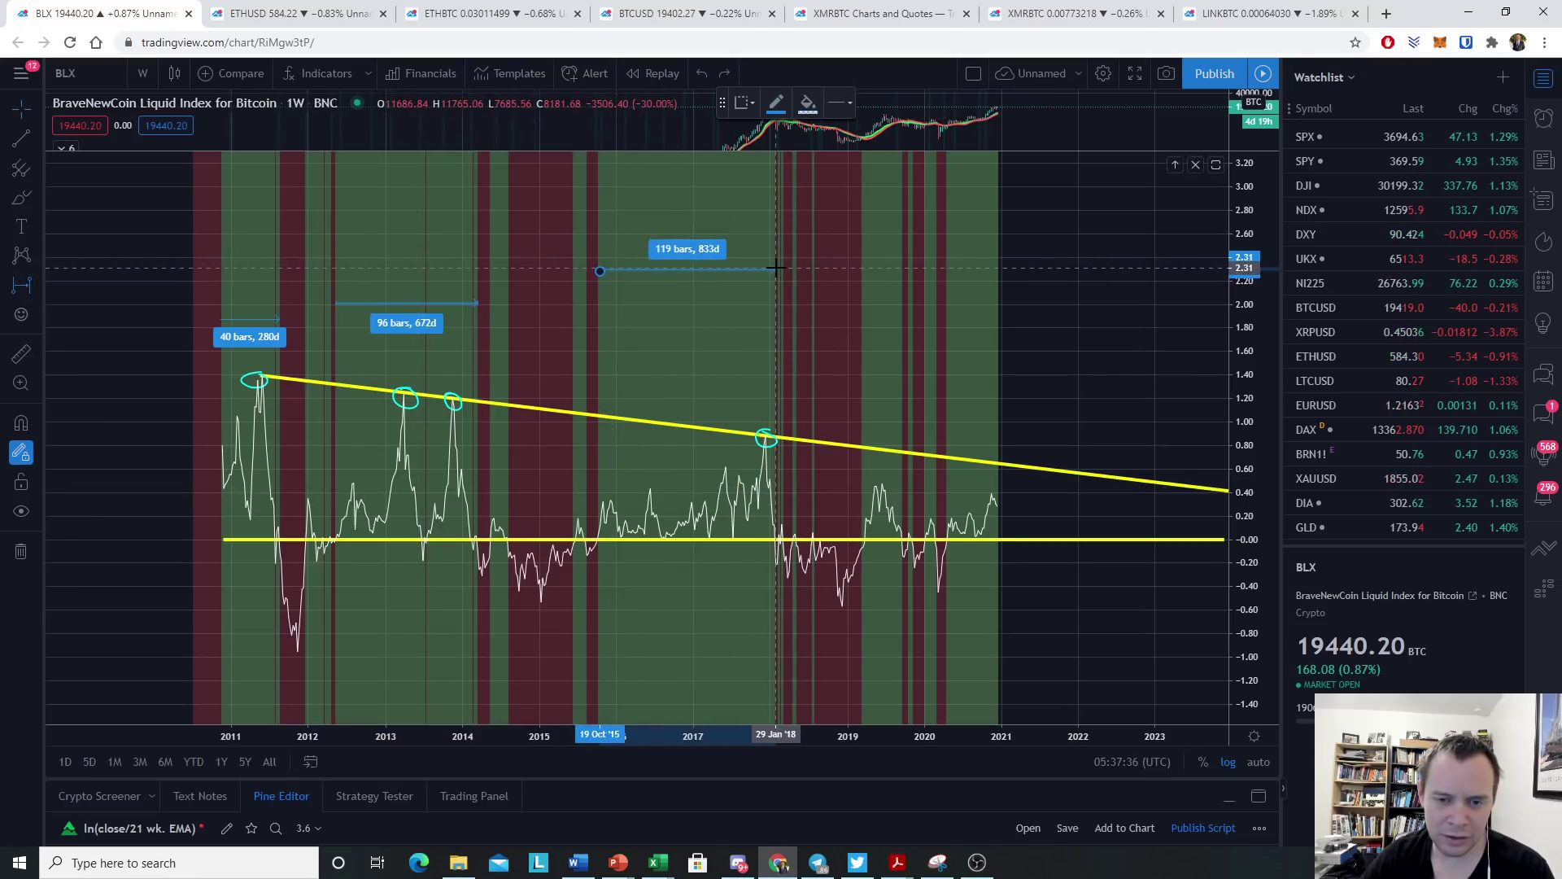
click(774, 267)
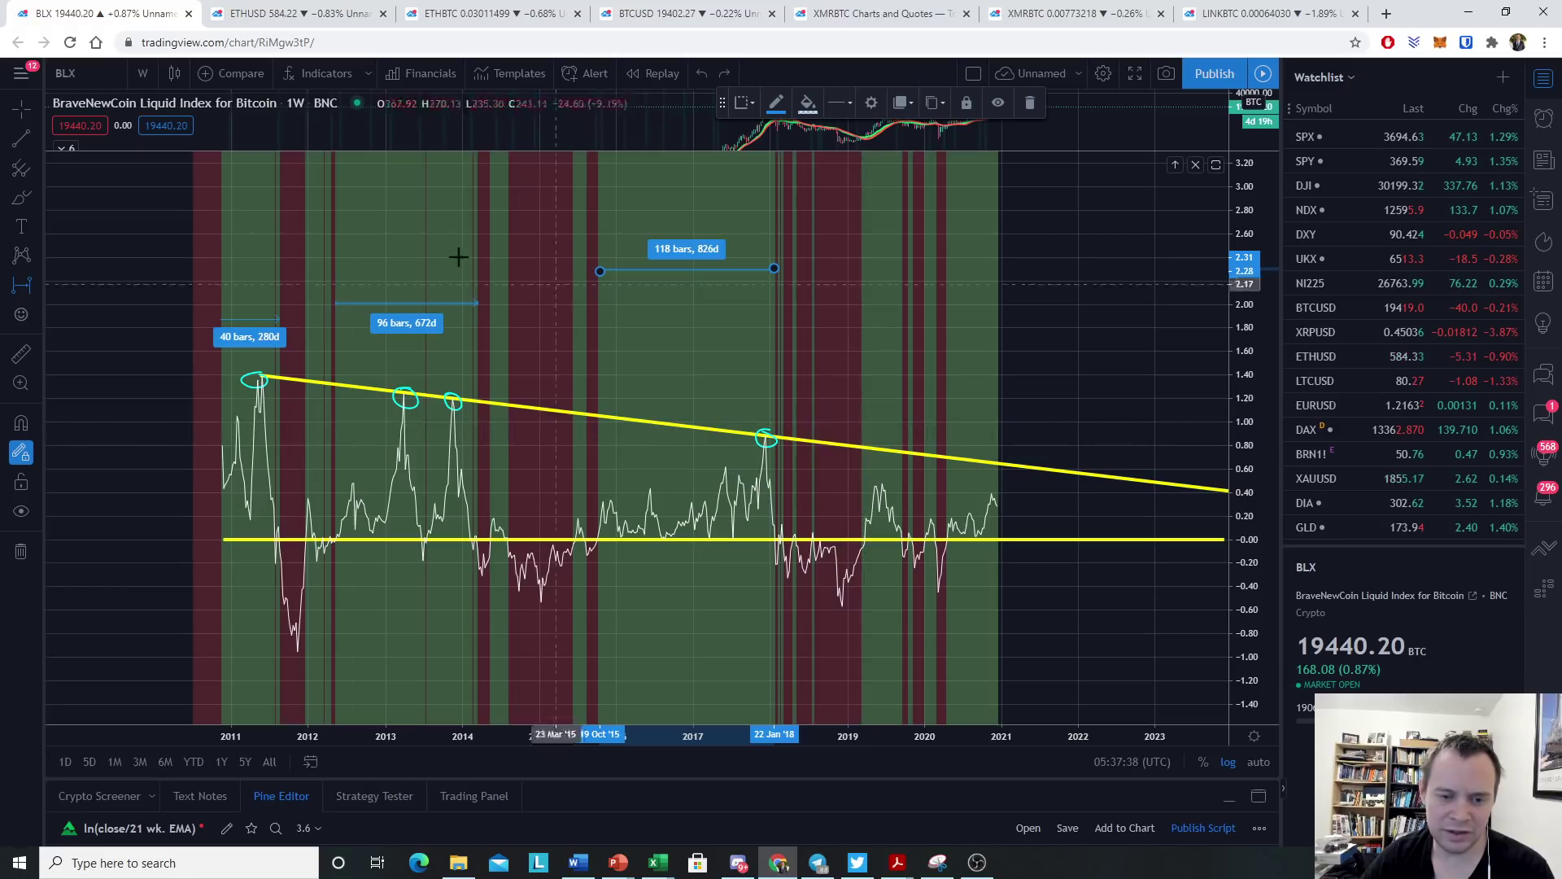
Add a date range above the latest green phase, from 20 April 2020 to the most recent weekly bar.
click(22, 199)
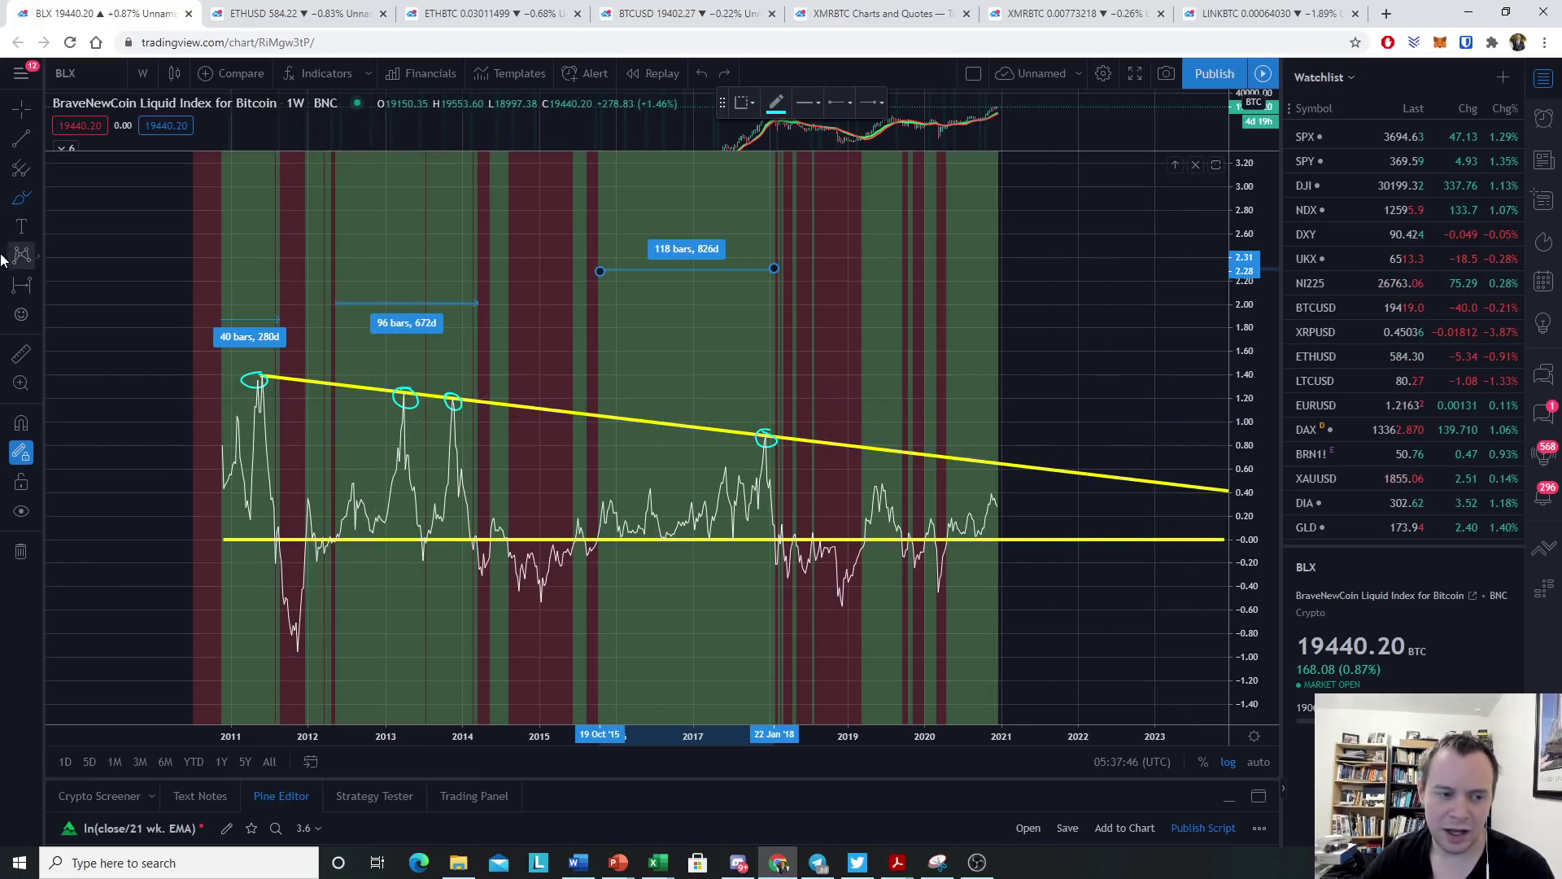
click(21, 284)
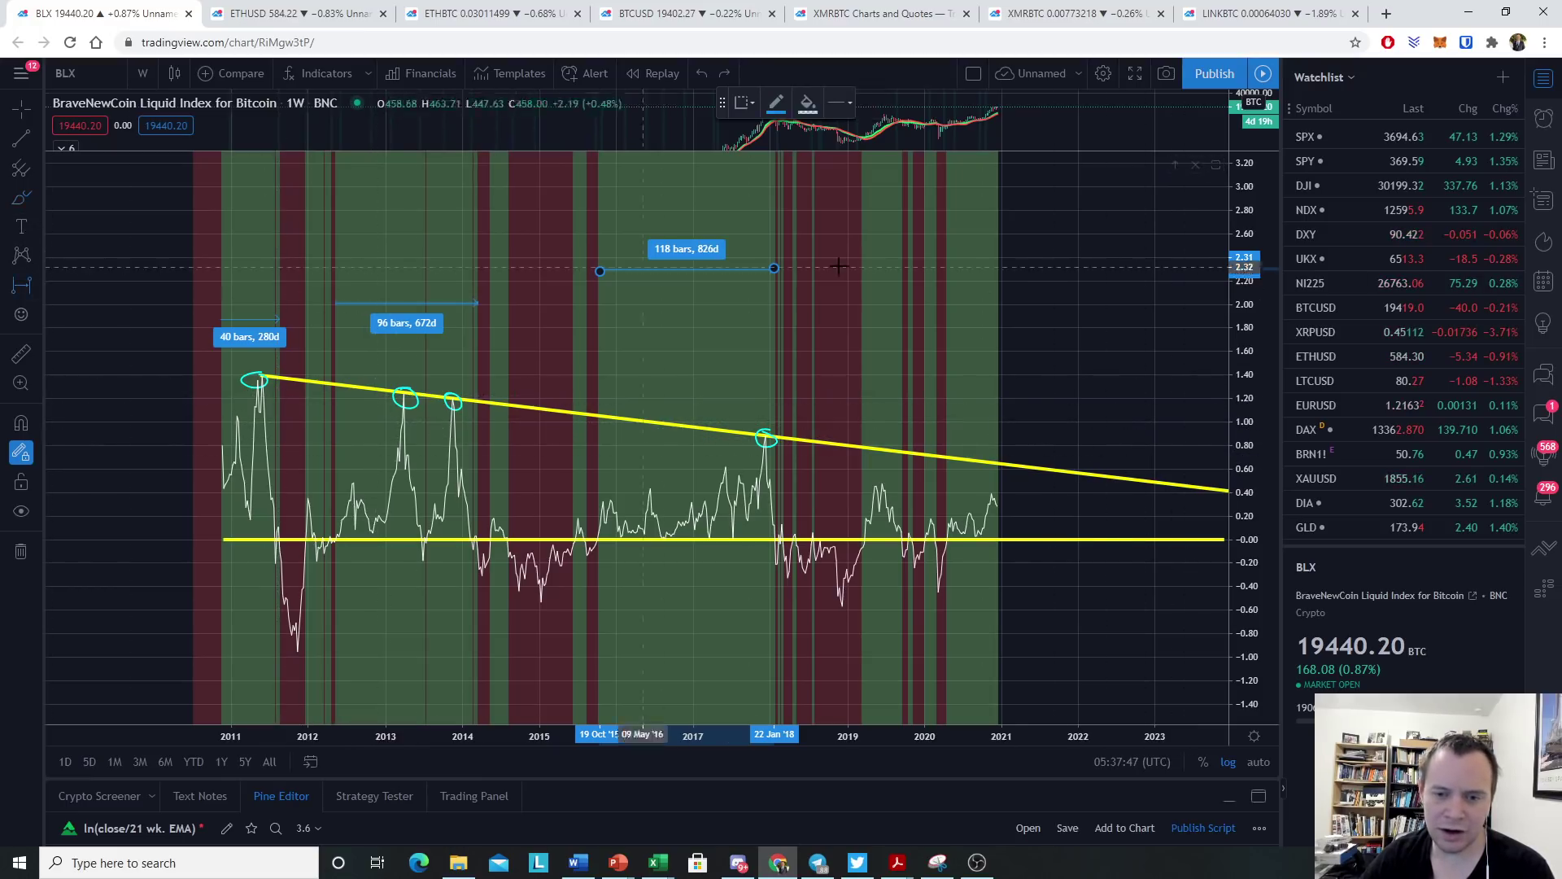
click(947, 277)
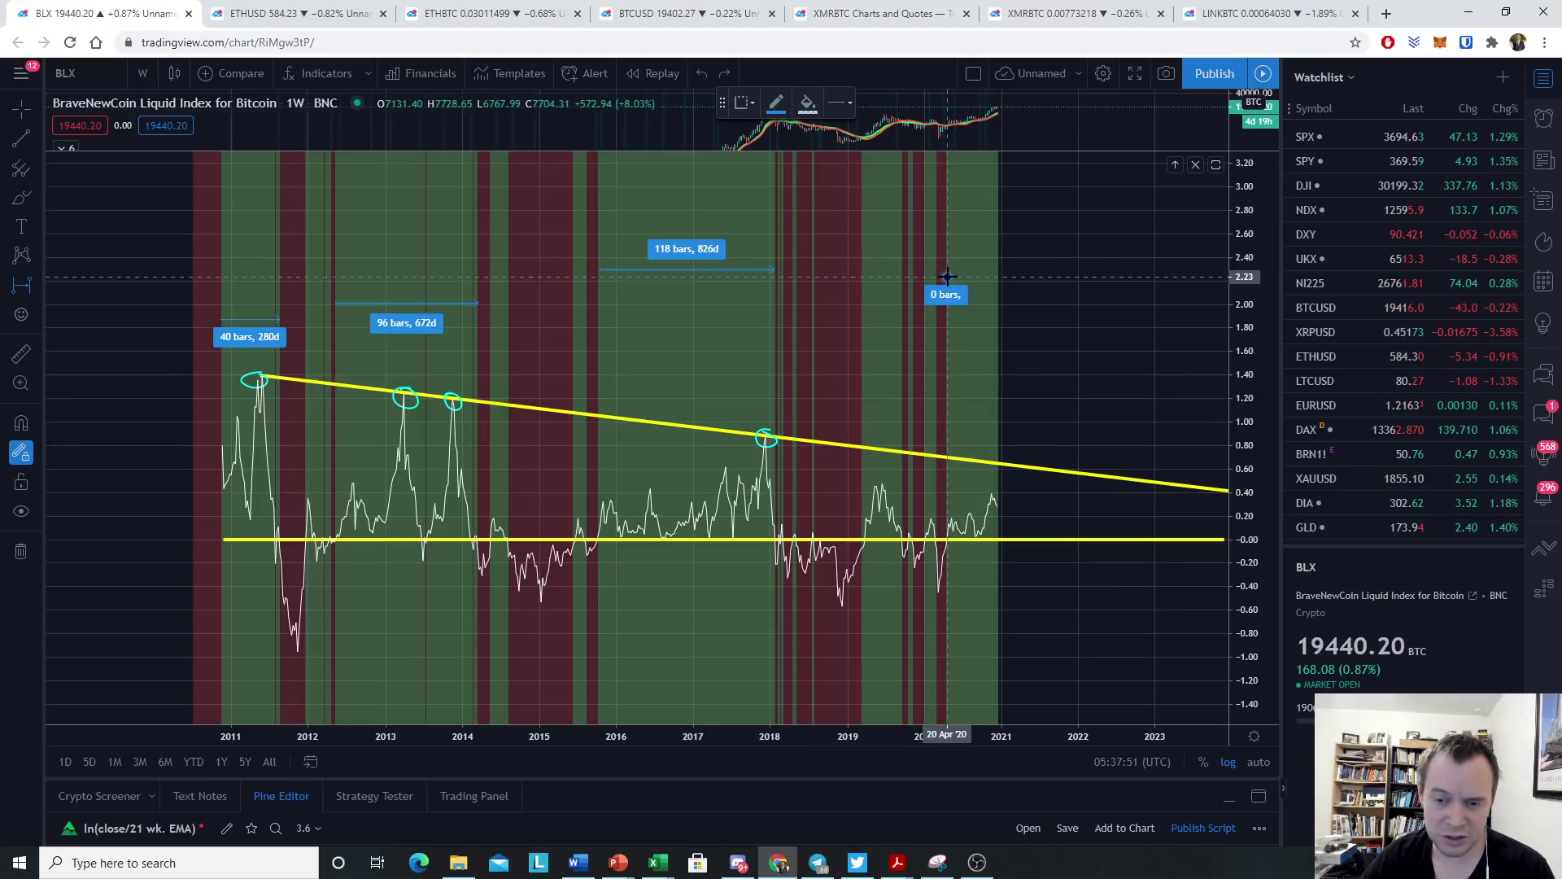
click(1000, 275)
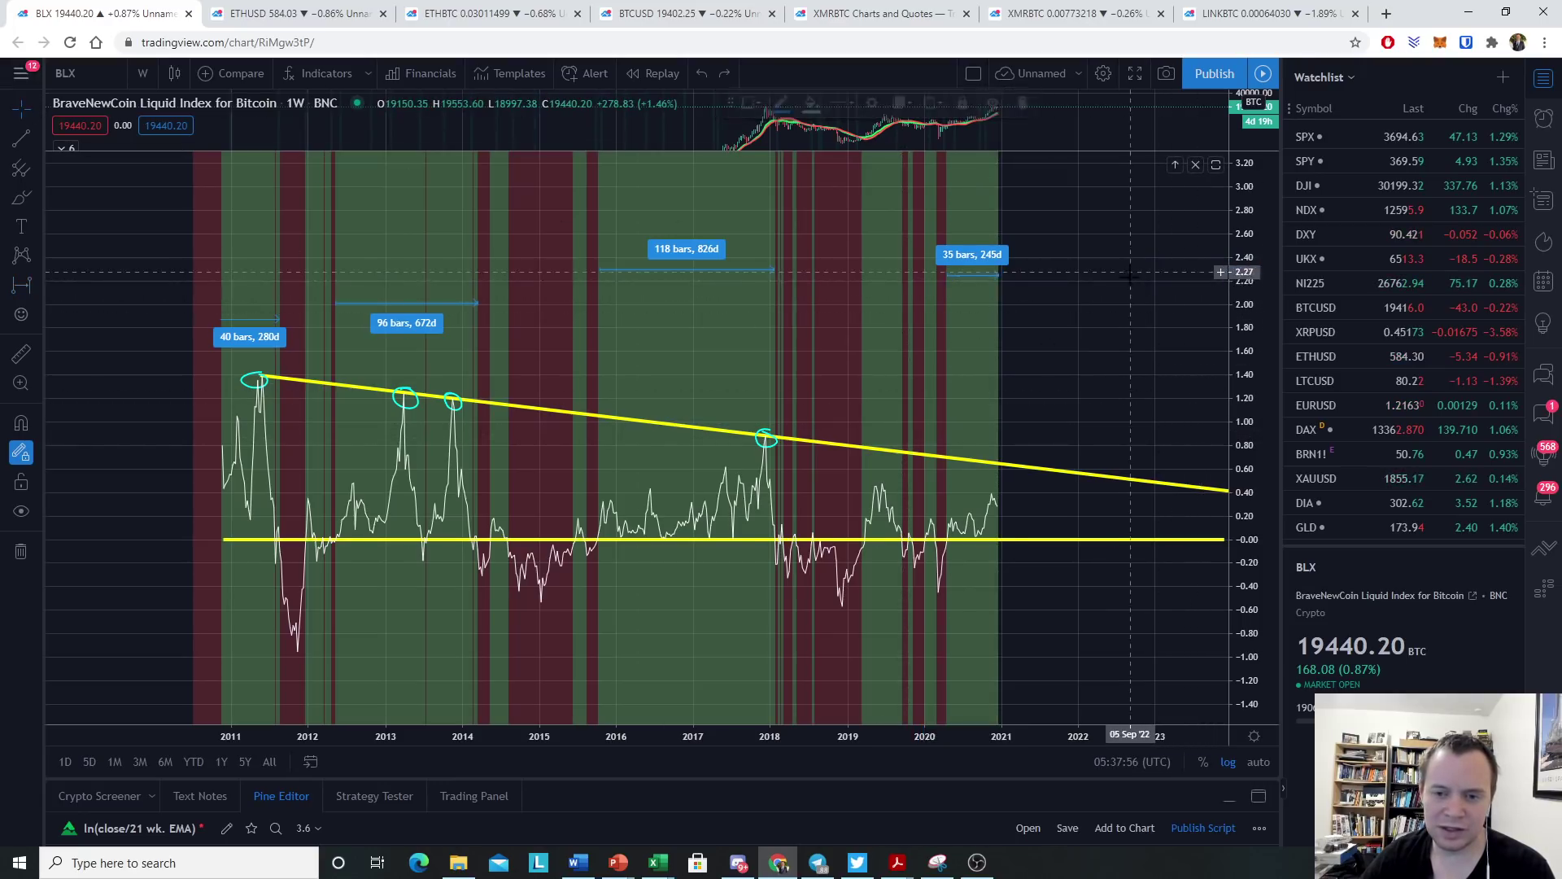
Extend the latest green phase's date range into 2022, first to 118 bars like the previous phase and finally to 140 bars (980 days).
drag(1113, 279, 987, 411)
drag(1260, 312, 1260, 350)
scroll(1125, 423, down, 2)
drag(1126, 423, 940, 427)
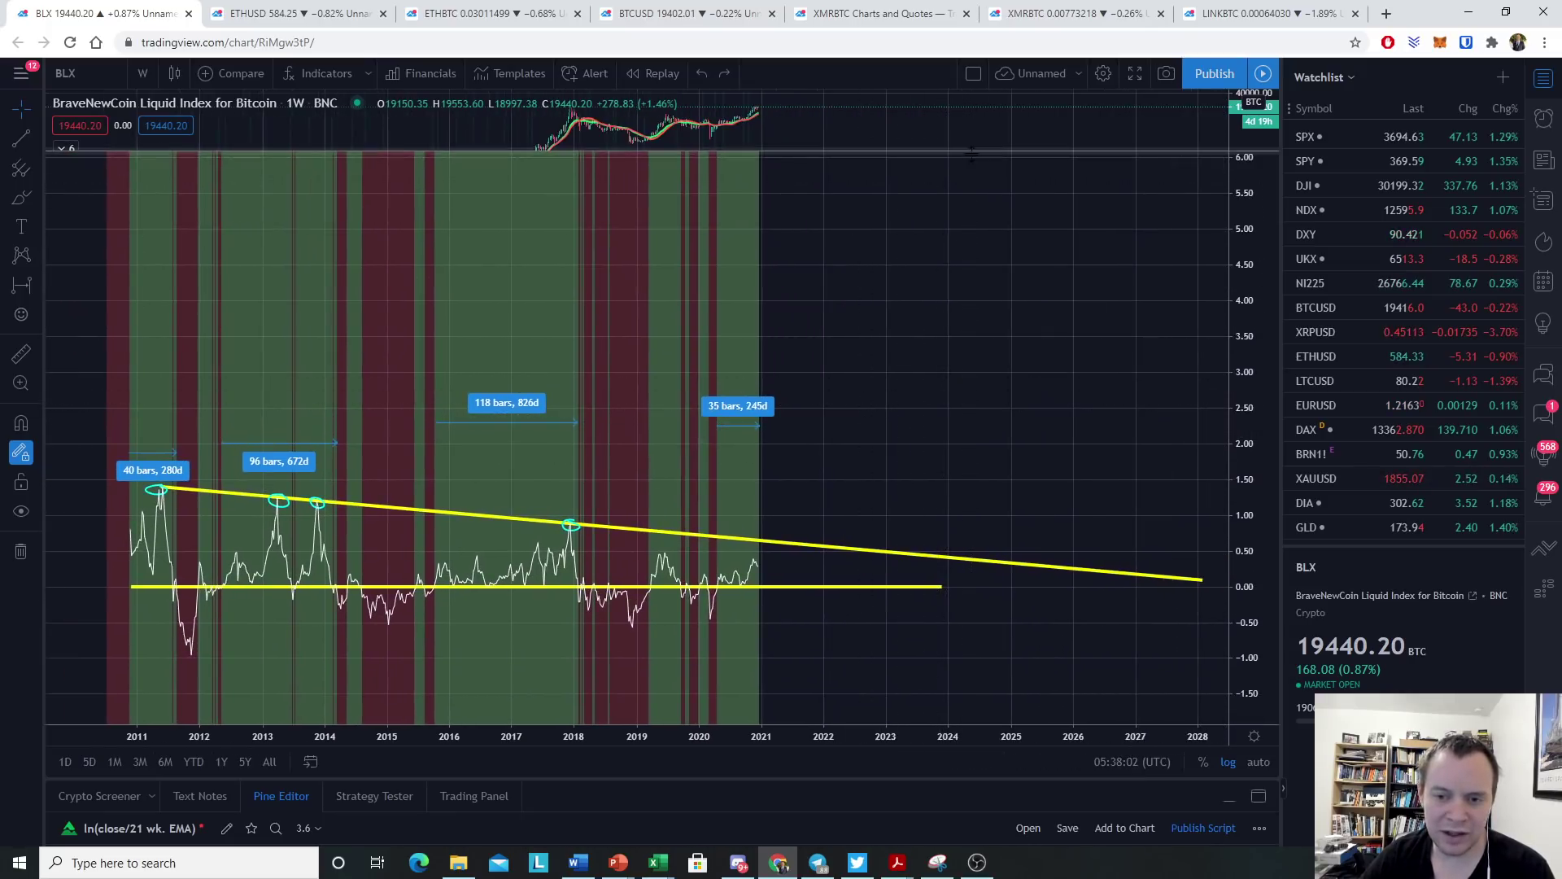
drag(969, 153, 957, 271)
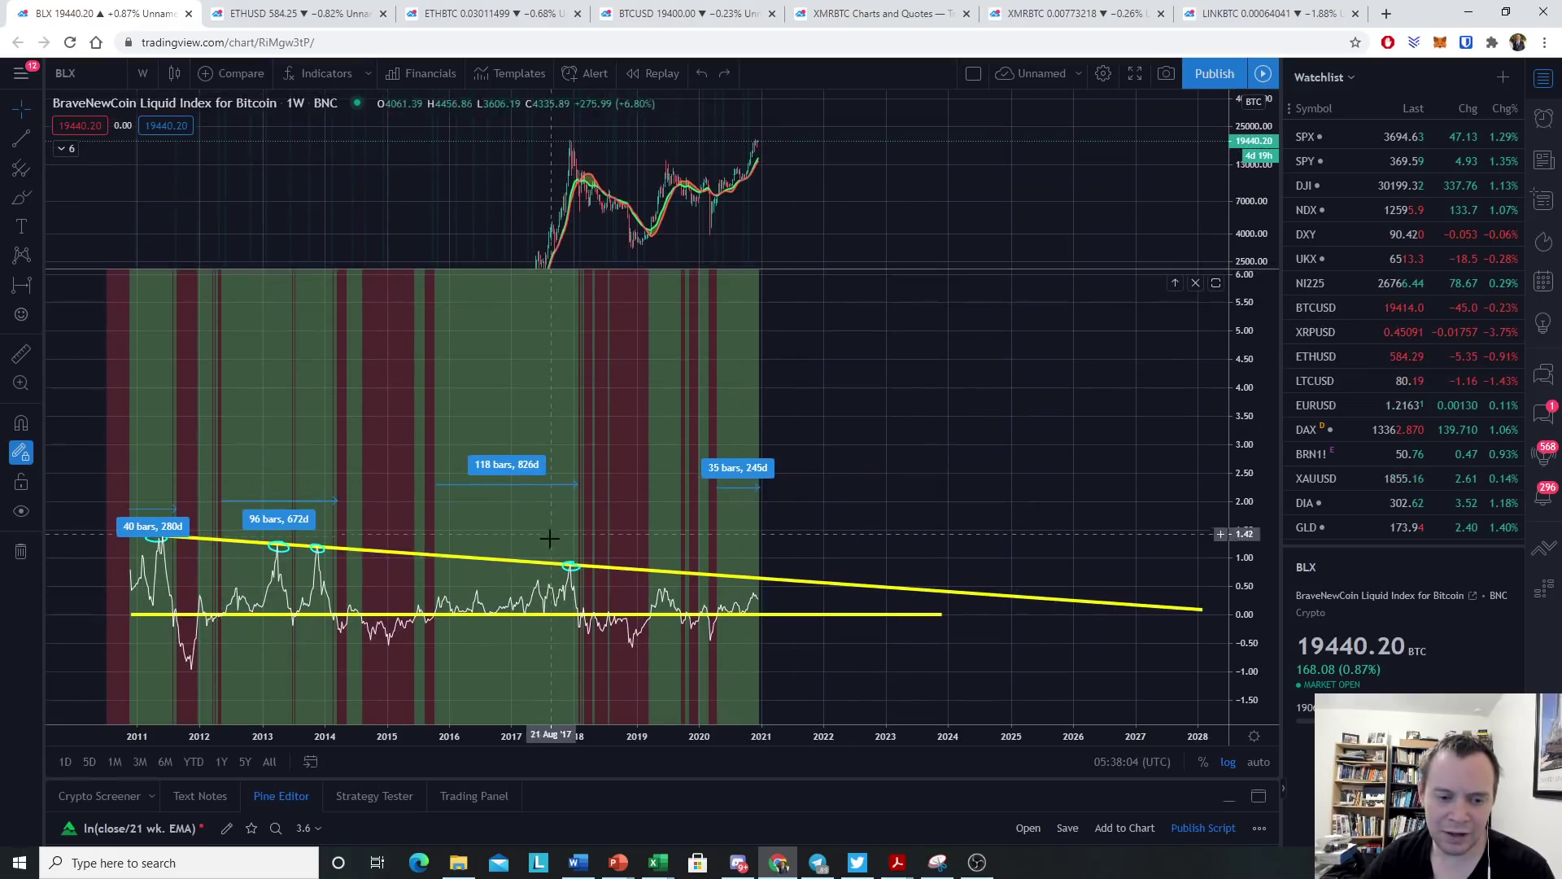
click(528, 468)
key(Escape)
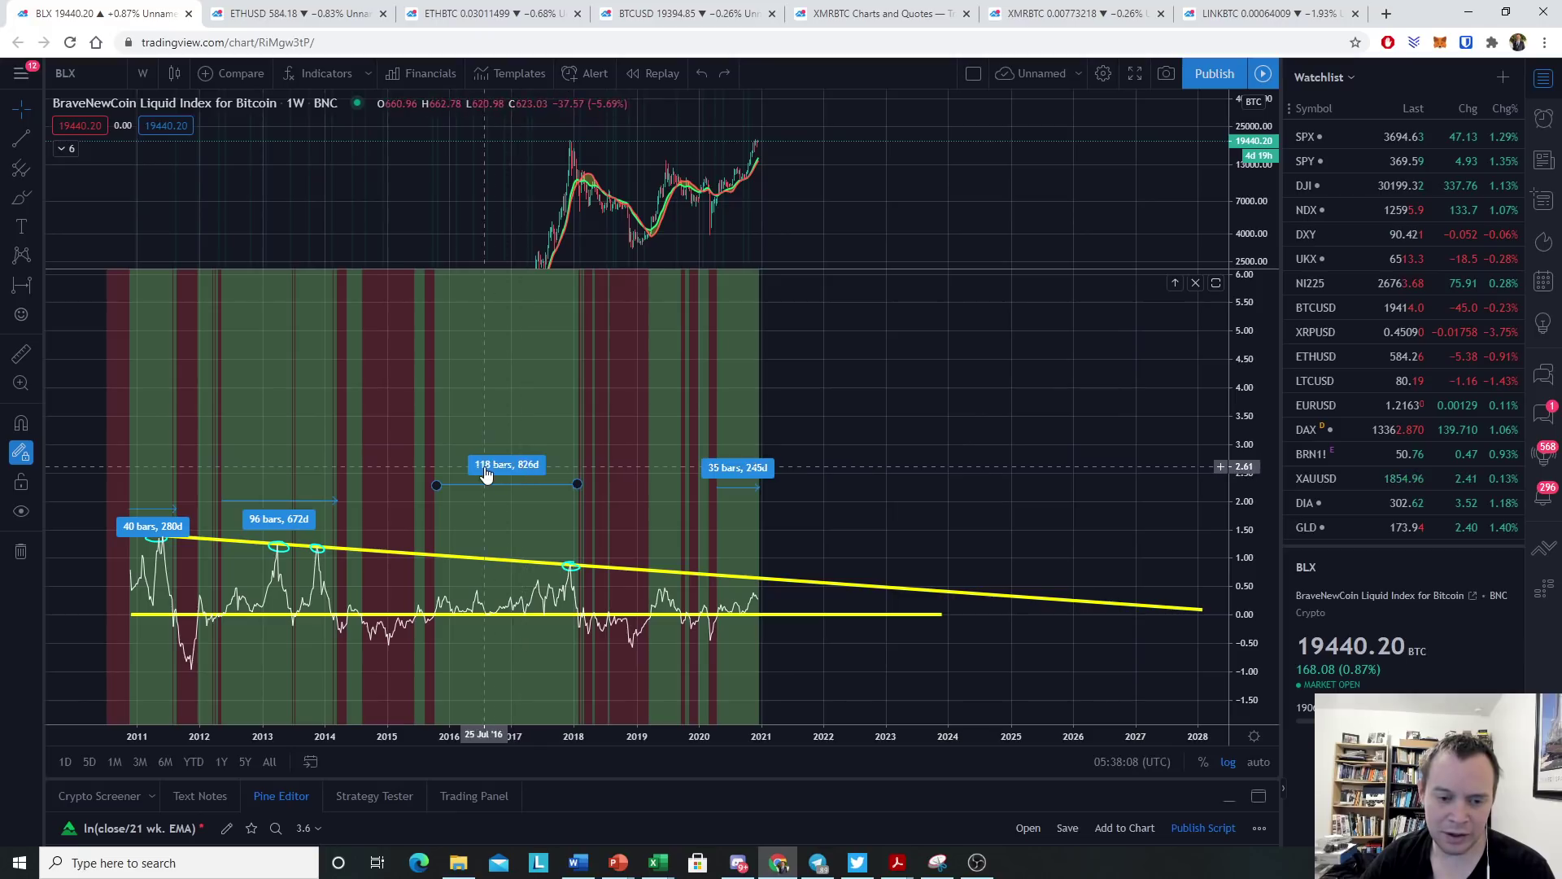
click(16, 119)
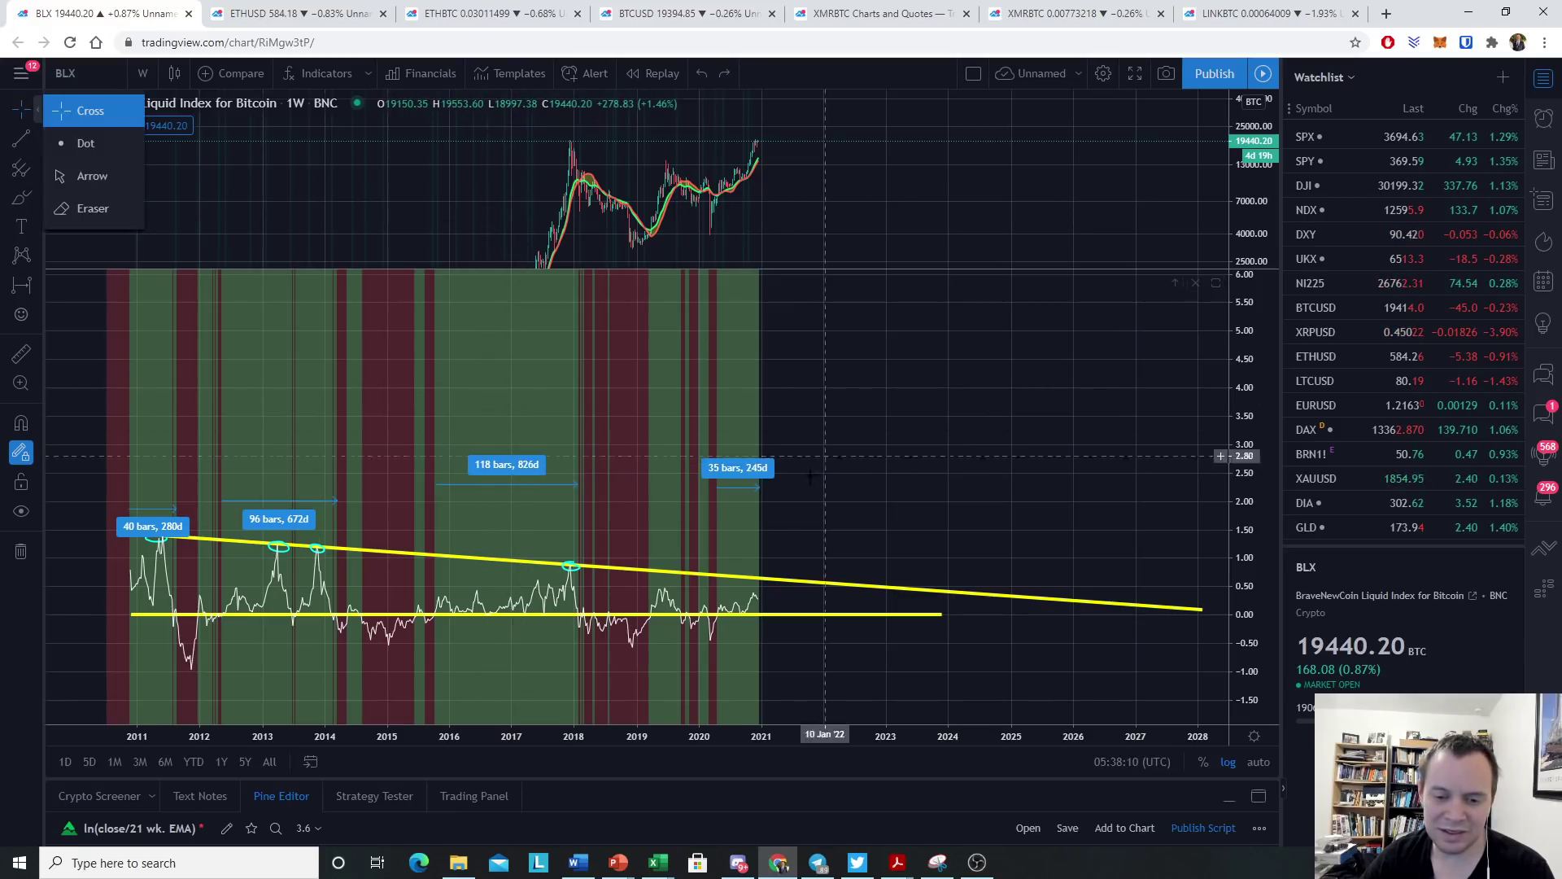
drag(758, 490, 838, 489)
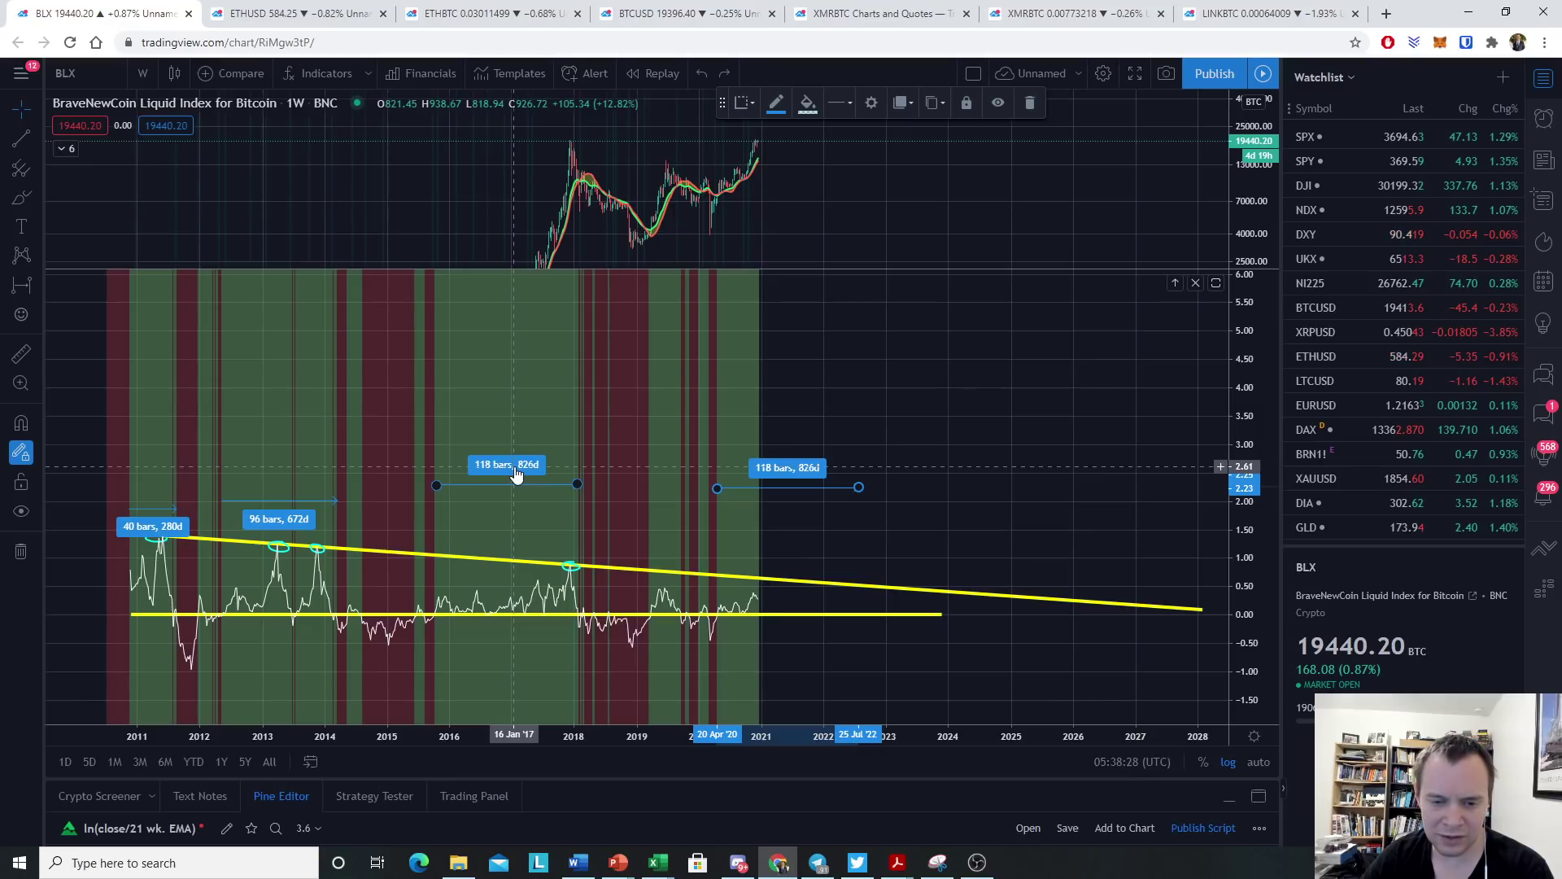
drag(858, 487, 877, 484)
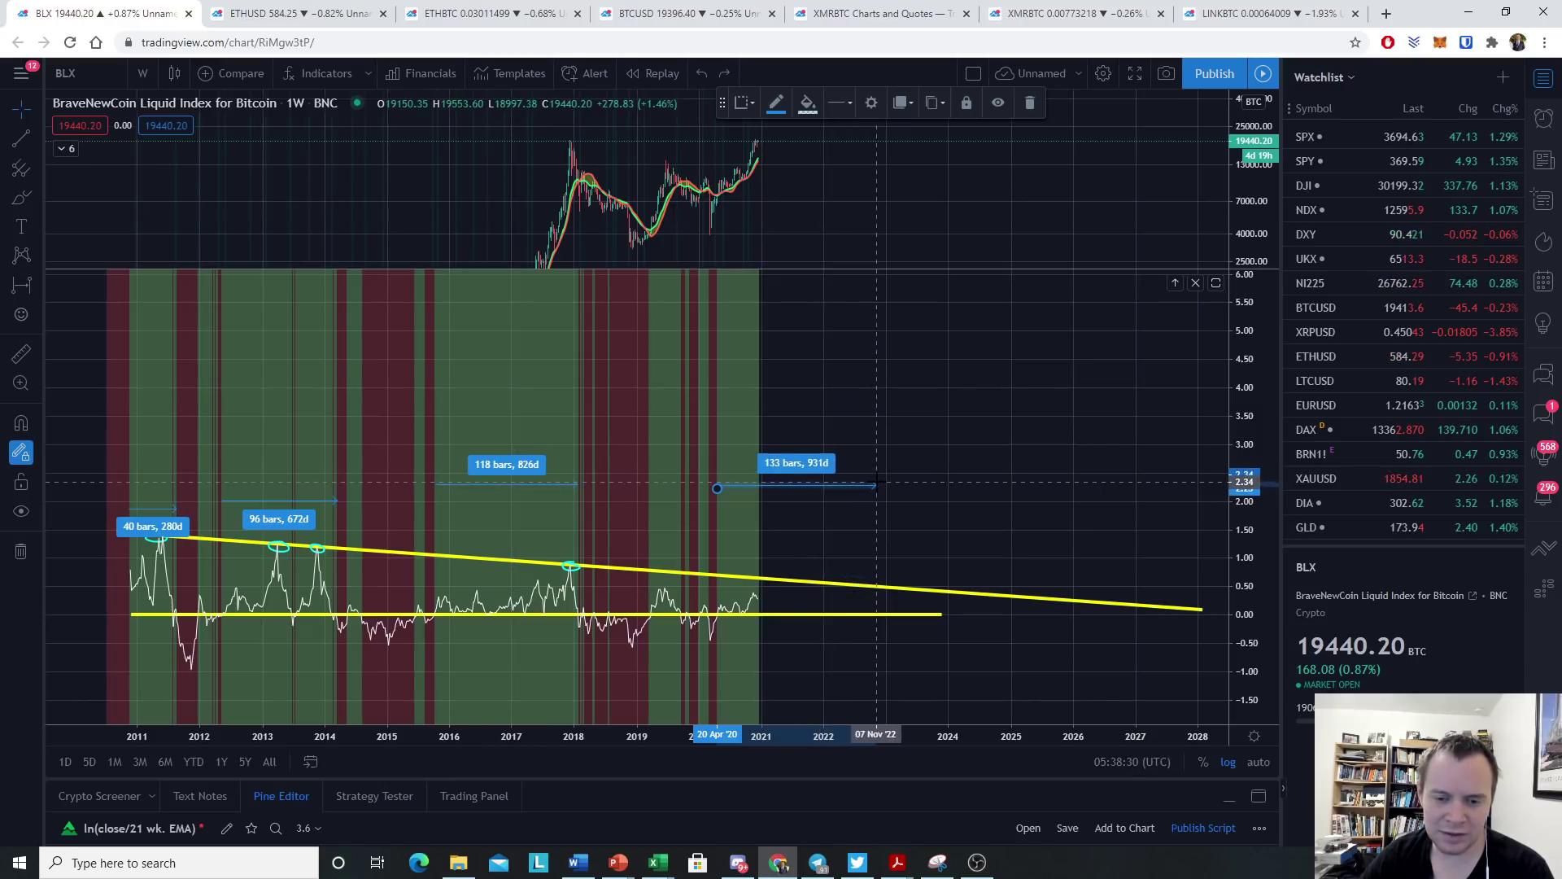
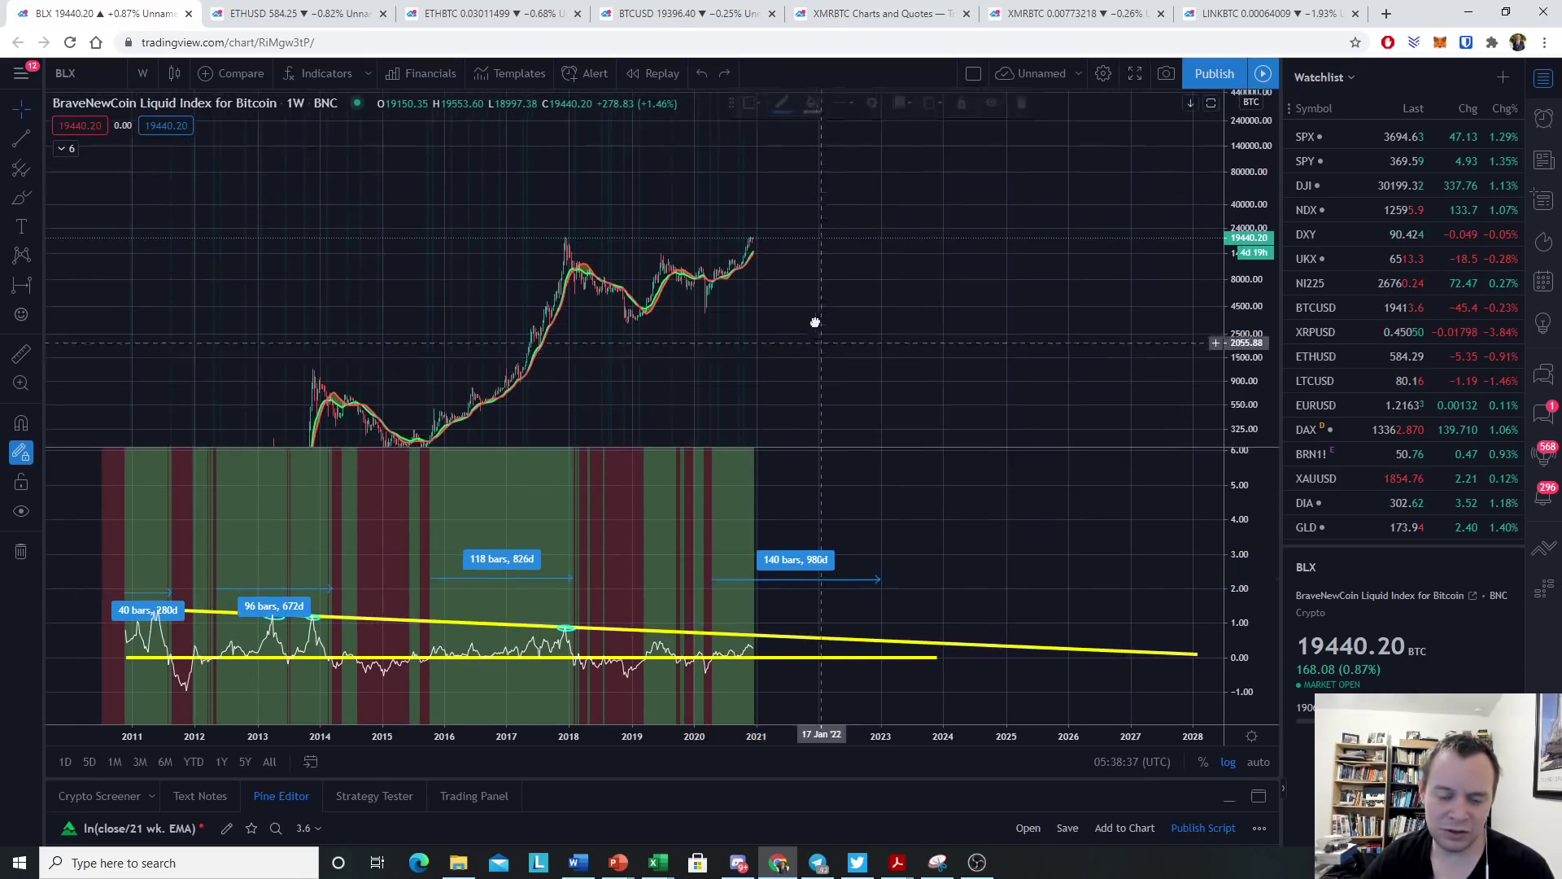
Examine Bitcoin's price history back to 2011 against the green and red phases of the oscillator.
drag(813, 325, 781, 241)
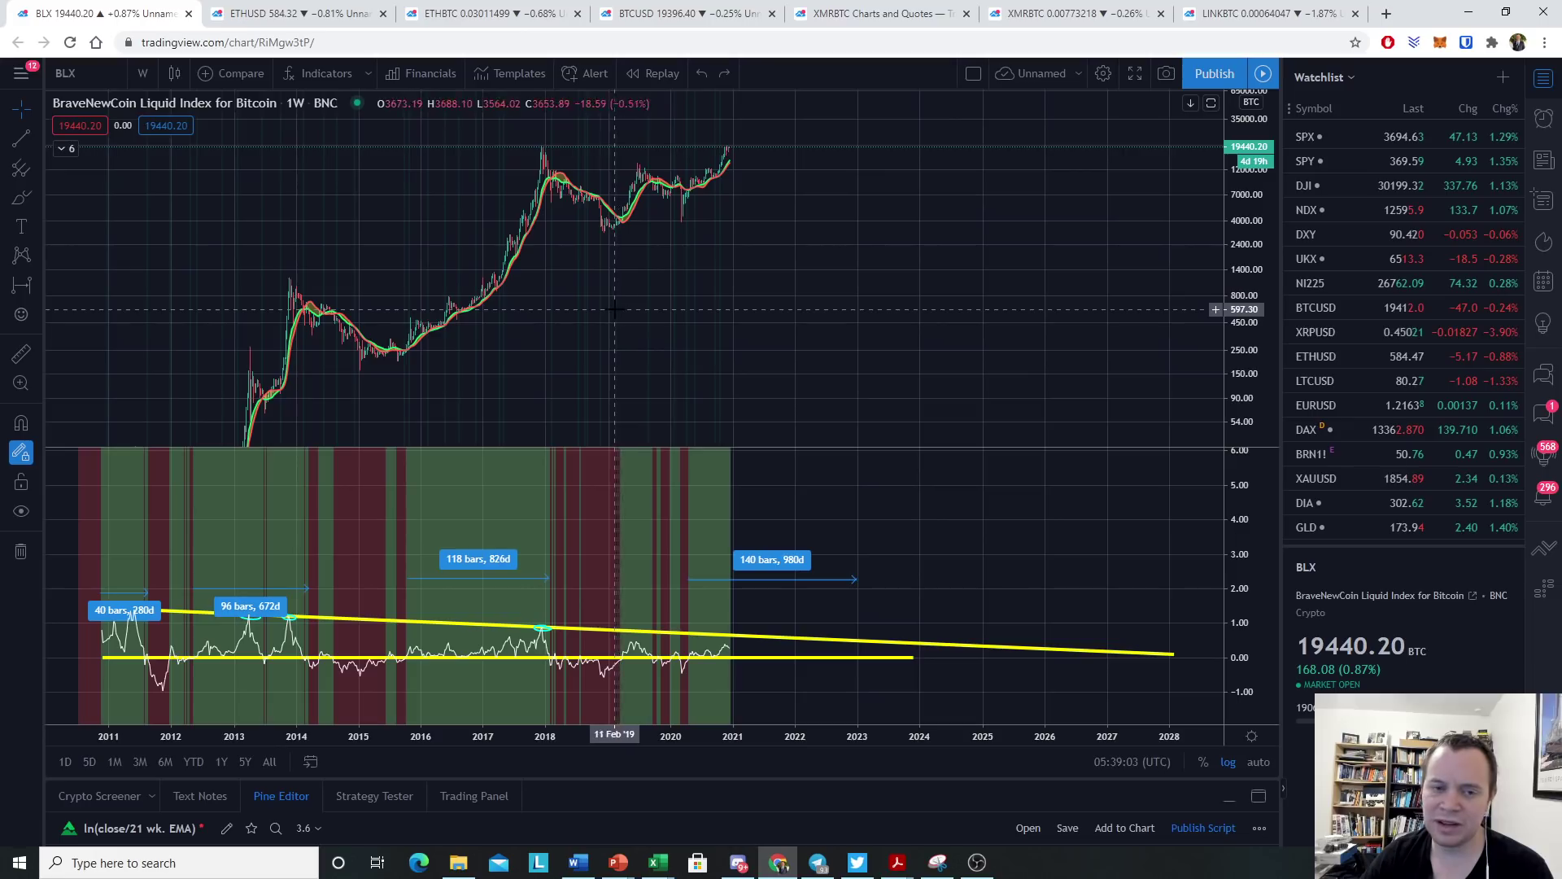
drag(1245, 163, 1245, 236)
drag(680, 339, 970, 338)
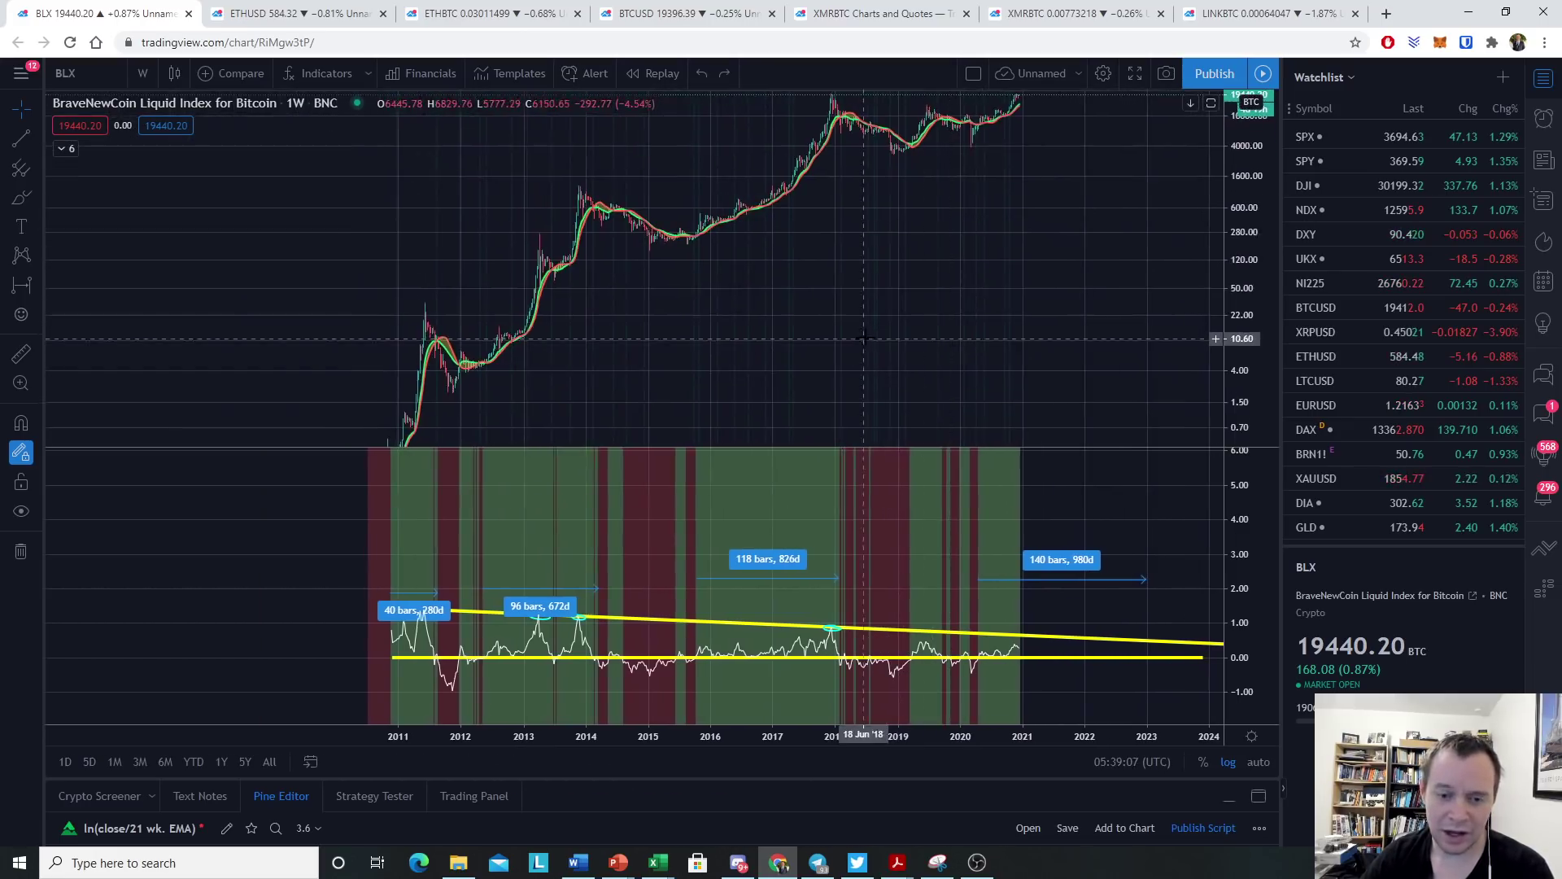
scroll(970, 342, up, 3)
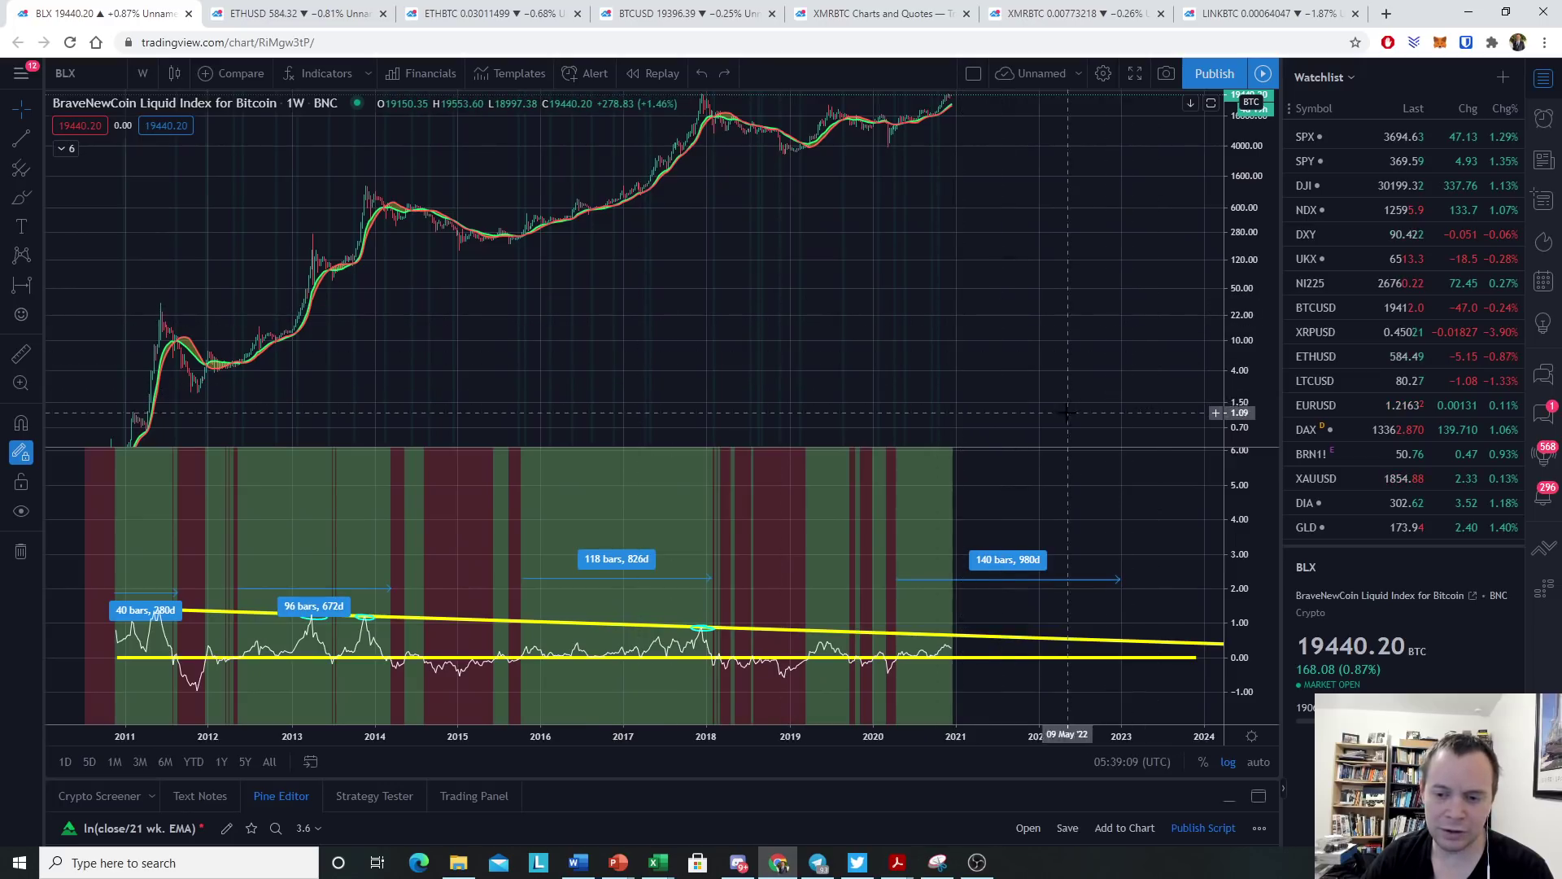
Examine the oscillator's circled peaks along the descending trend line at an enlarged vertical scale.
drag(1026, 450, 1005, 338)
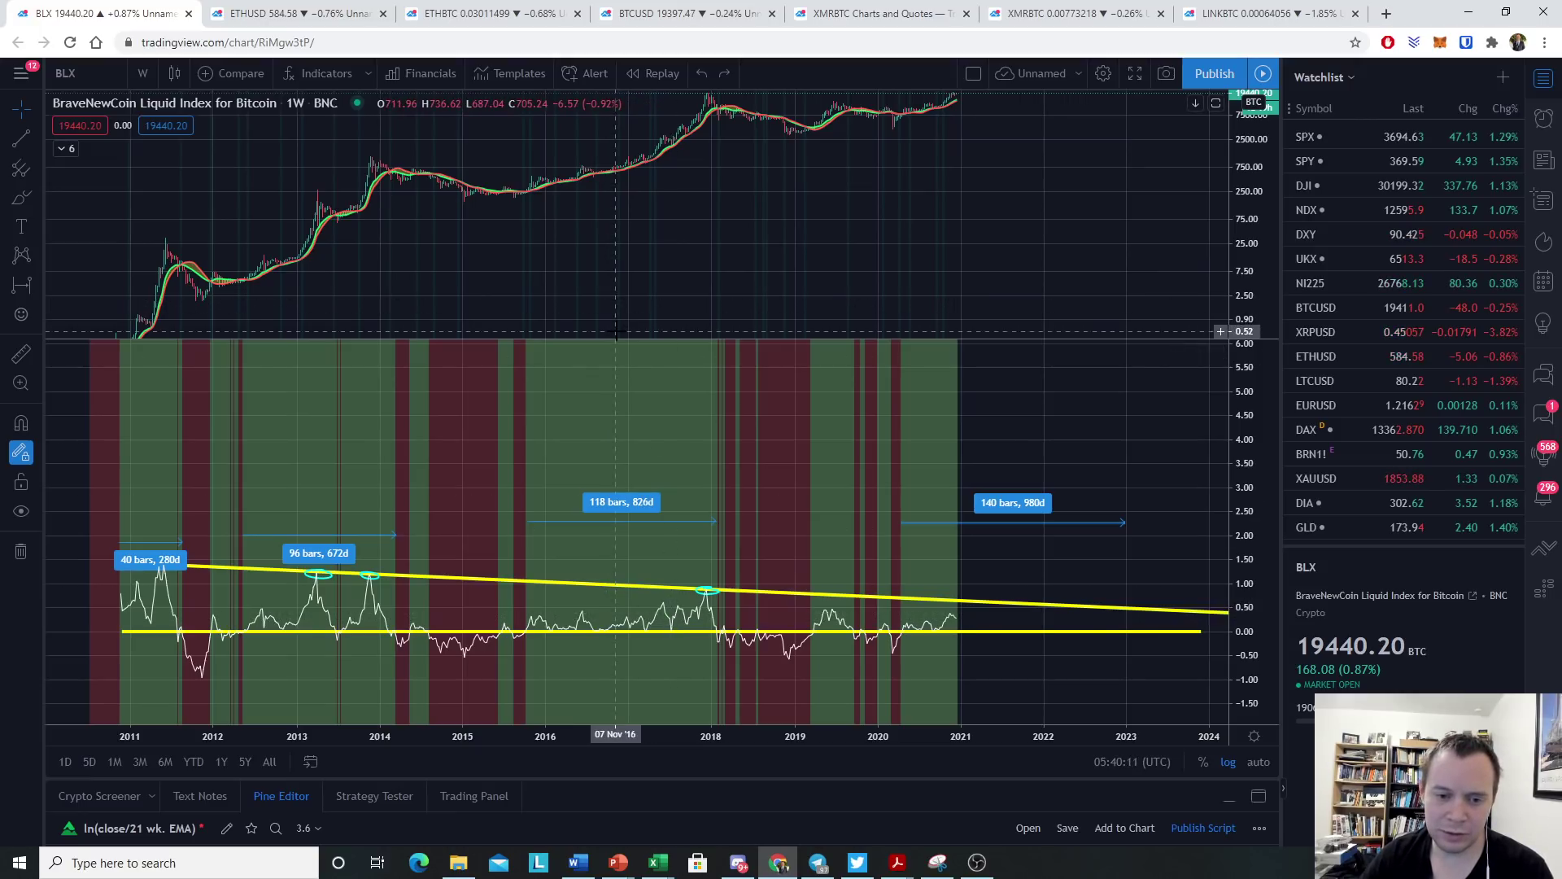
drag(616, 331, 653, 114)
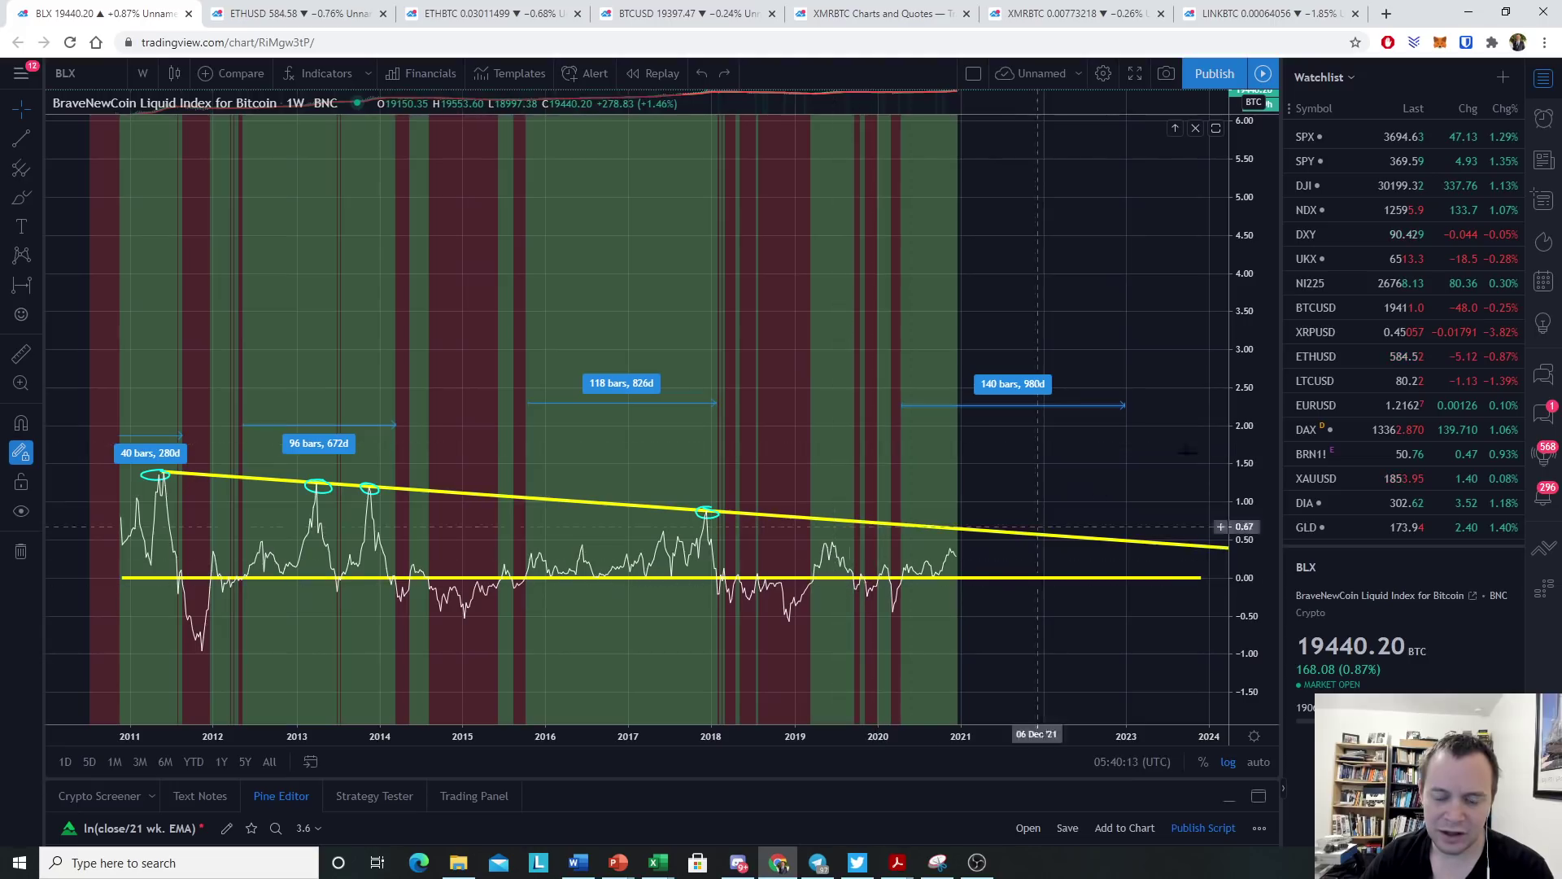
drag(1206, 415, 1204, 163)
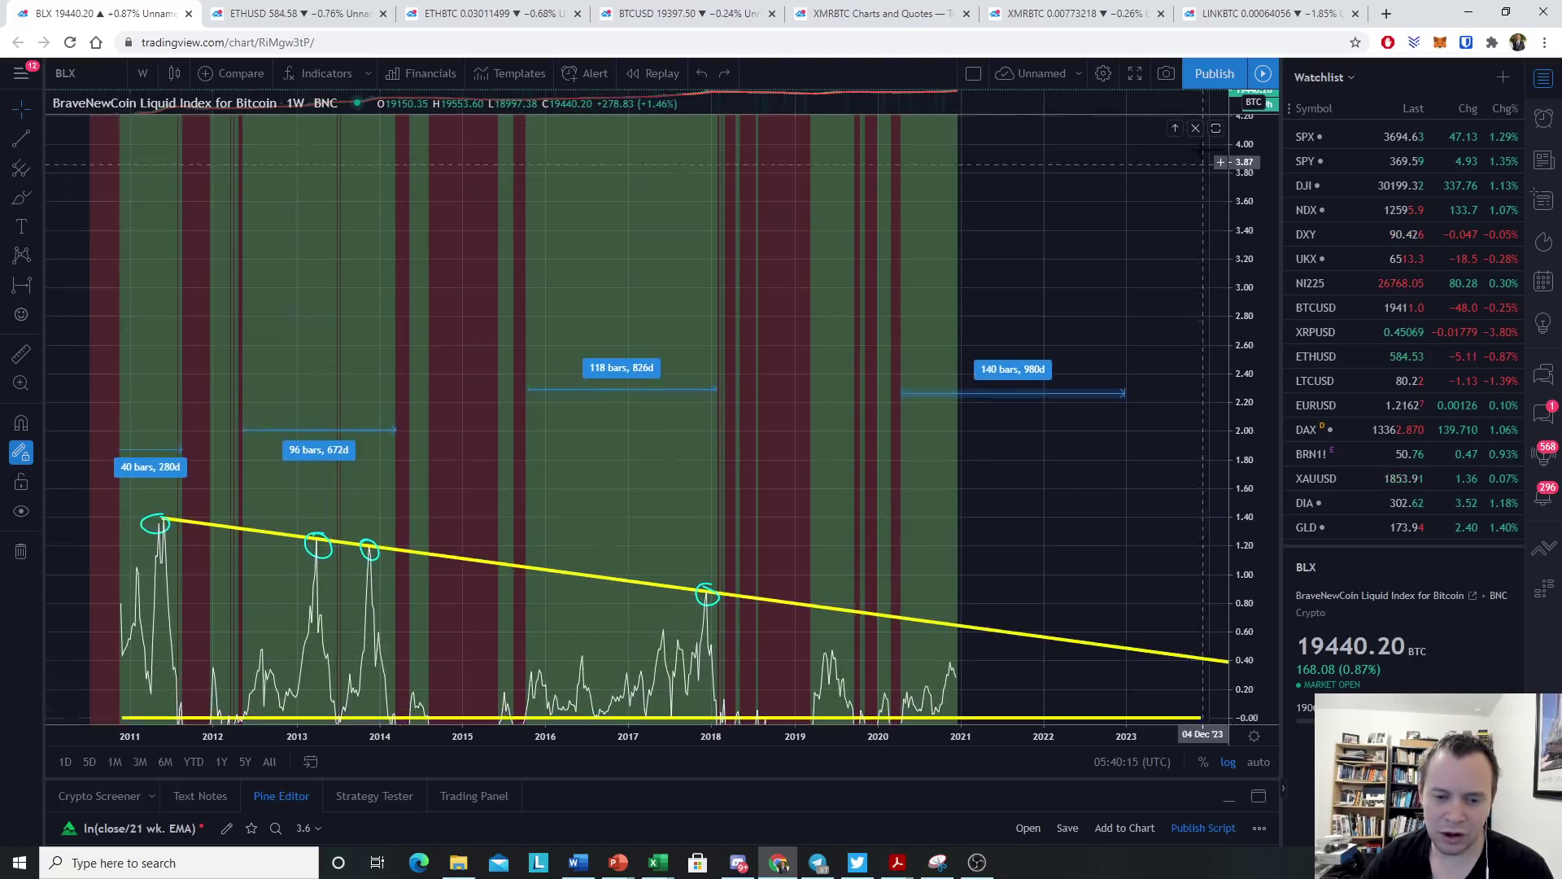
drag(1139, 489, 1158, 183)
mouse_move(1241, 456)
mouse_down()
mouse_move(1242, 394)
mouse_move(1241, 456)
mouse_up()
drag(1074, 521, 1074, 676)
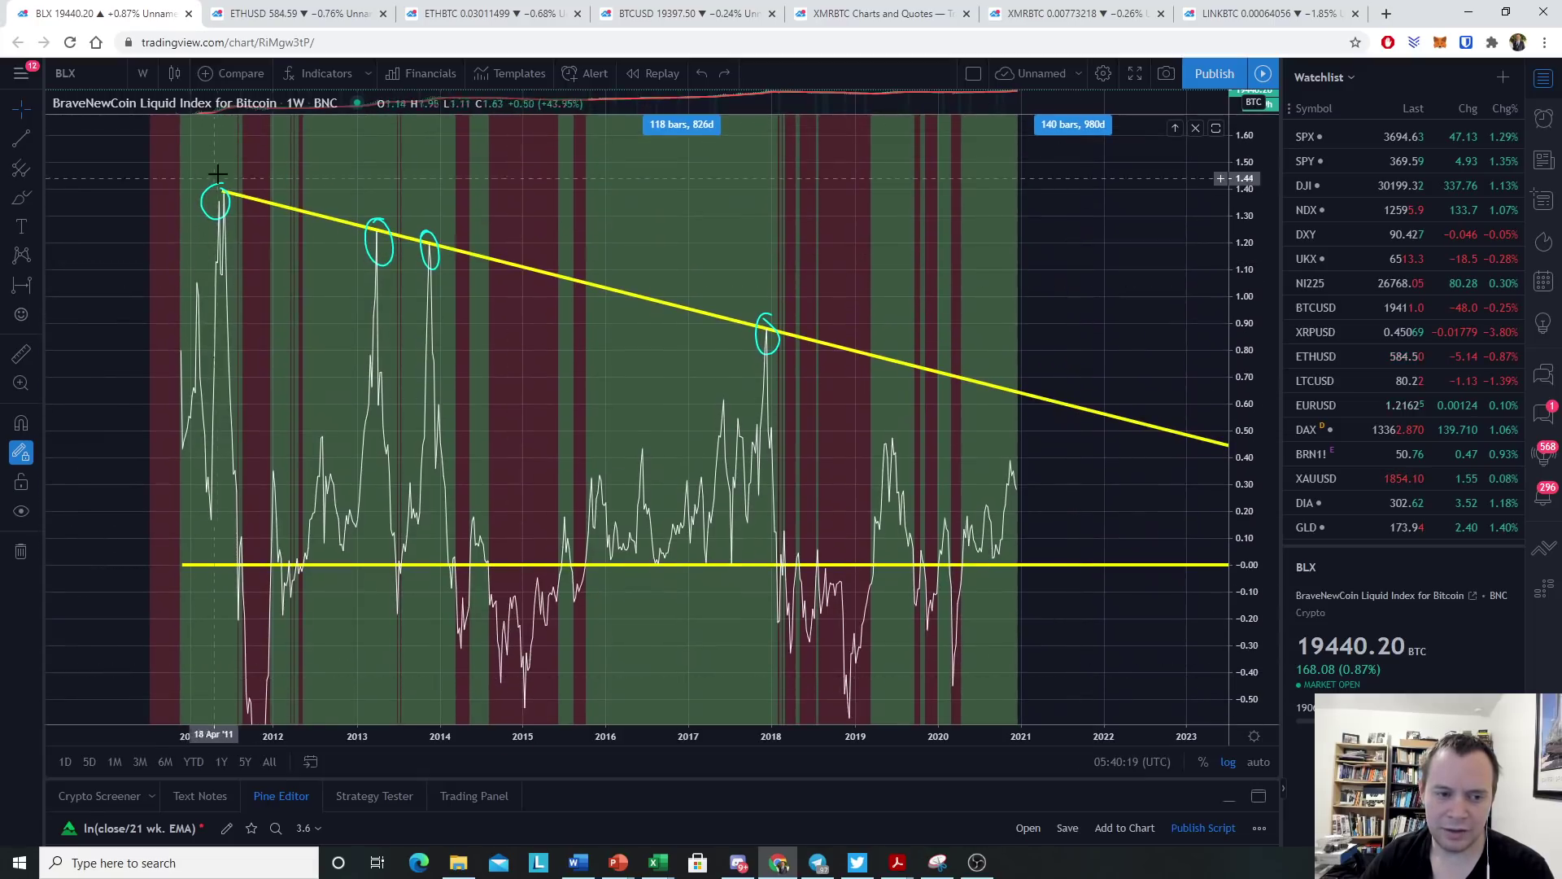